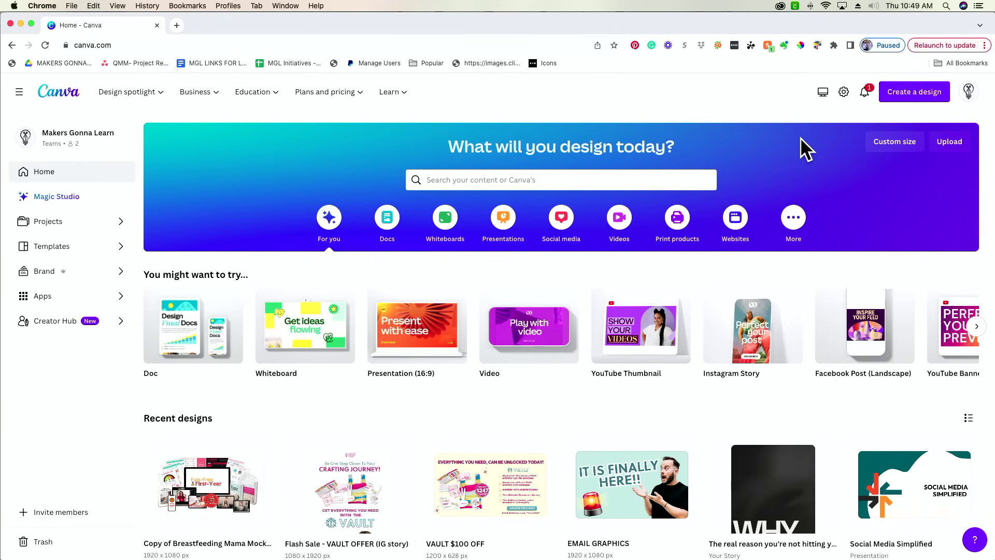
Look over the available plans and pricing options.
mouse_move(337, 94)
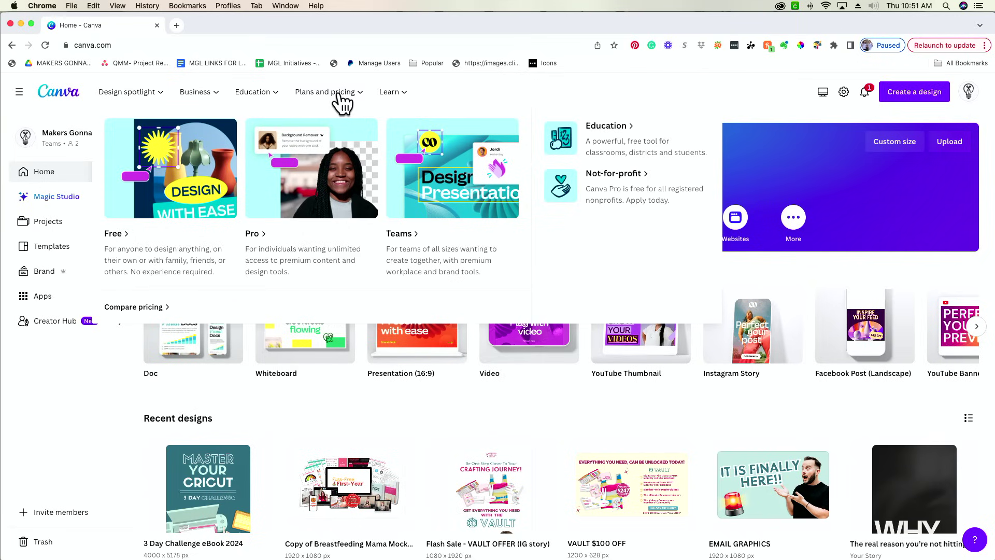
click(639, 162)
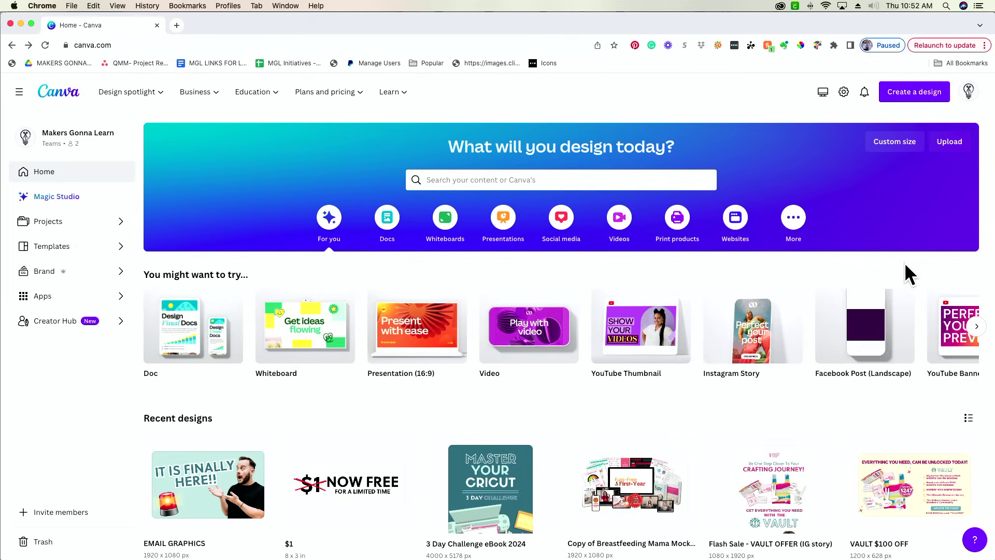
Start a custom-size design in inches with a width of 10 and a height of 10.
click(913, 105)
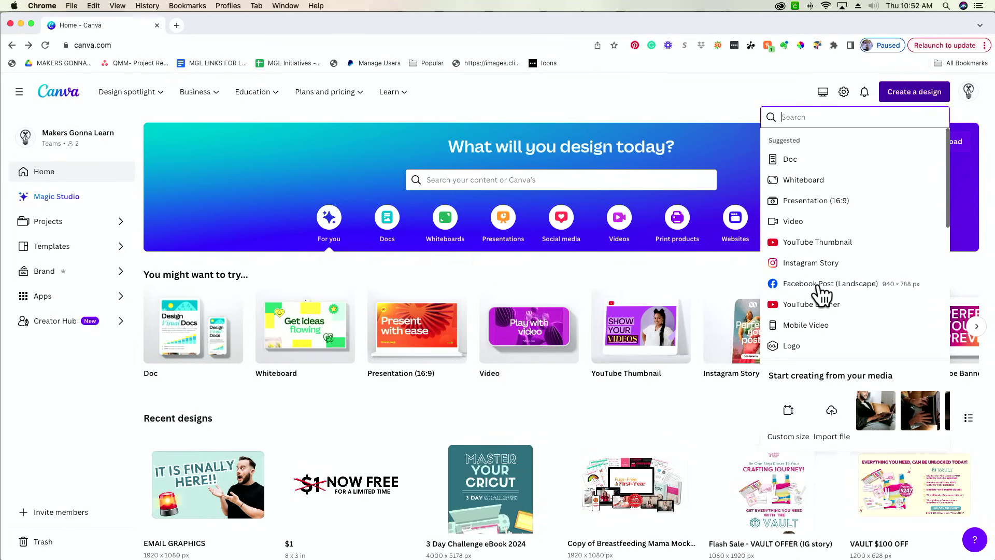
scroll(821, 294, down, 10)
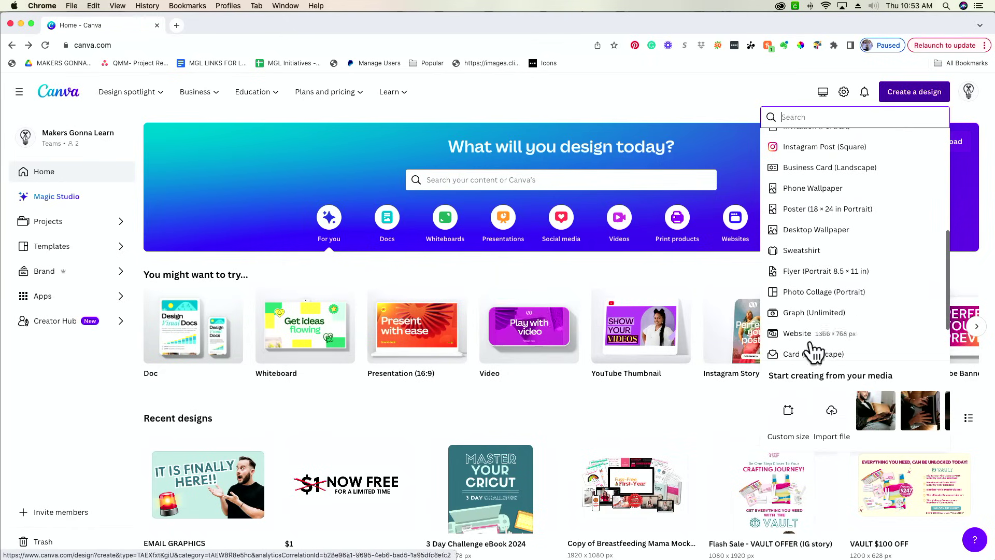
click(785, 433)
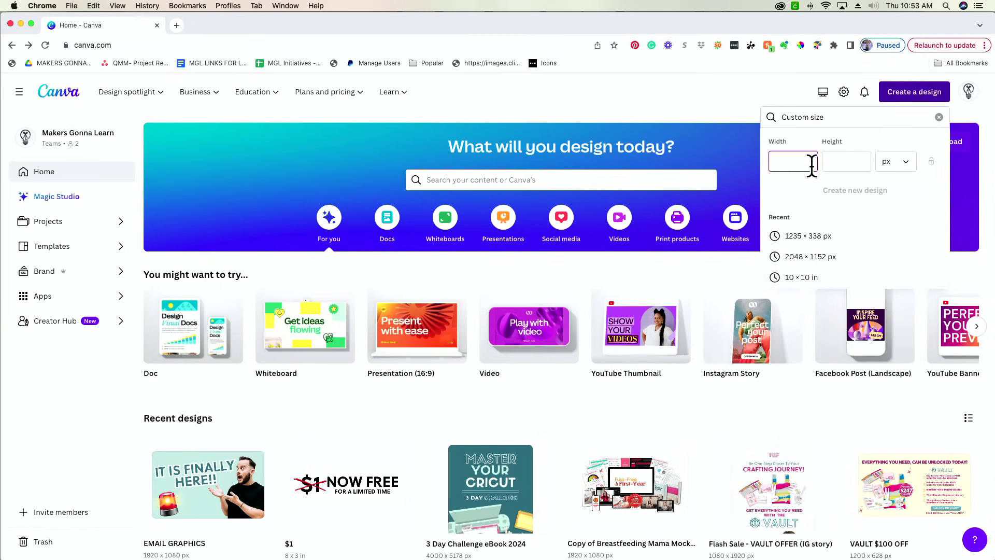
click(905, 165)
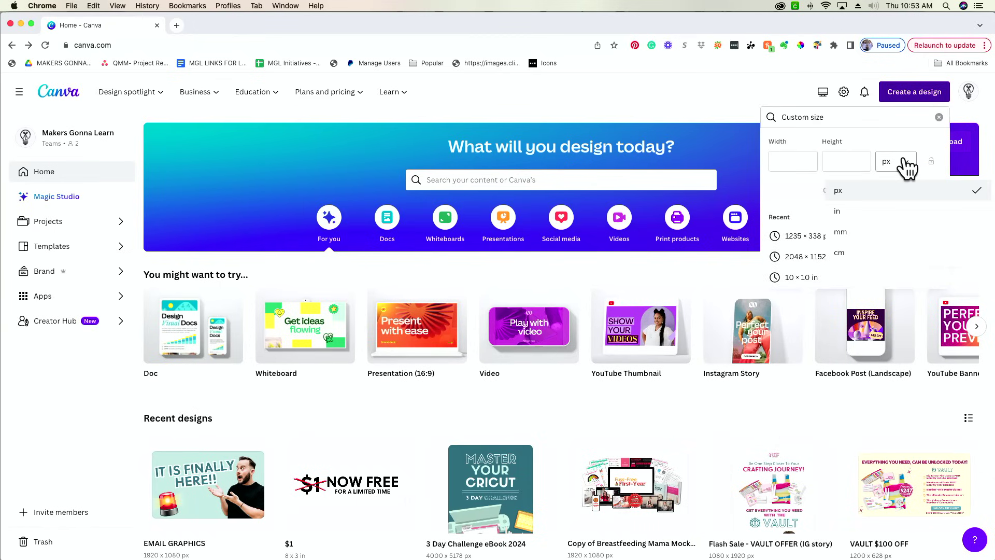
click(888, 212)
click(782, 159)
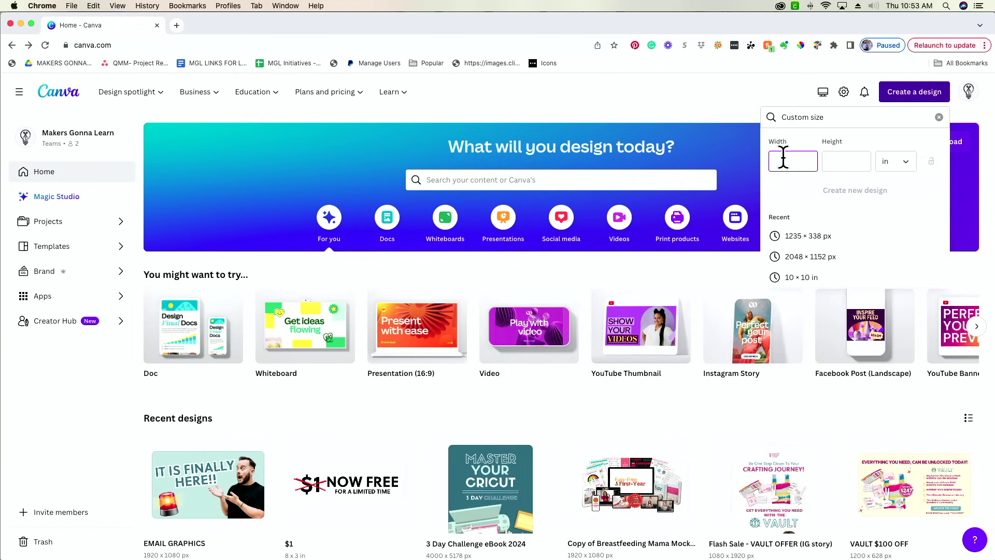
text(10)
key(Tab)
text(10)
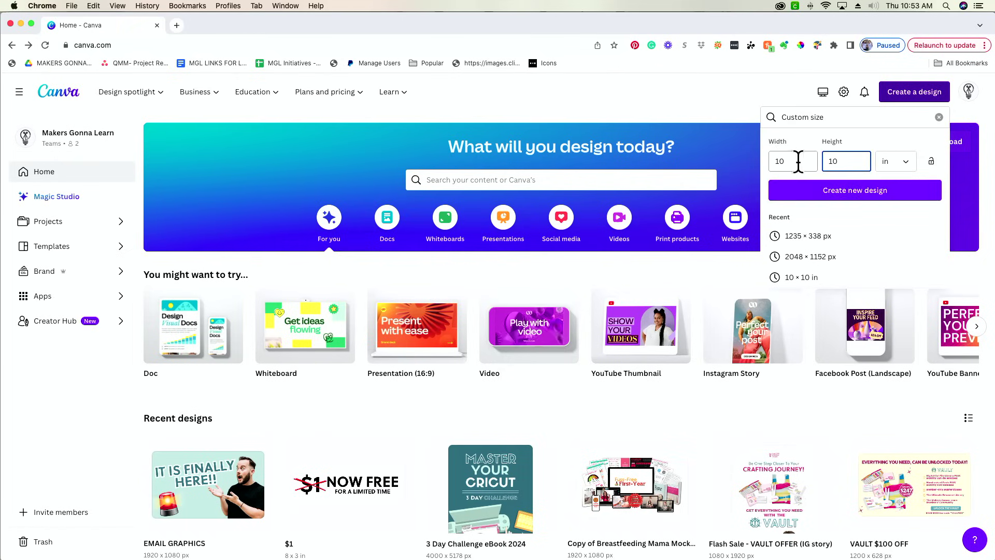
Try a custom size of 10 × 10 px and switch the units back to inches.
click(895, 165)
click(889, 192)
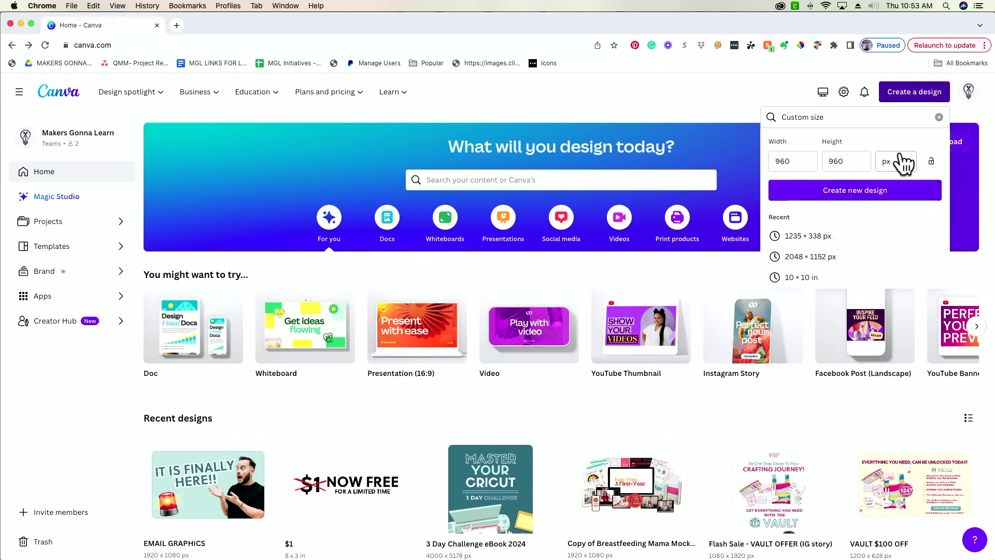
double_click(801, 162)
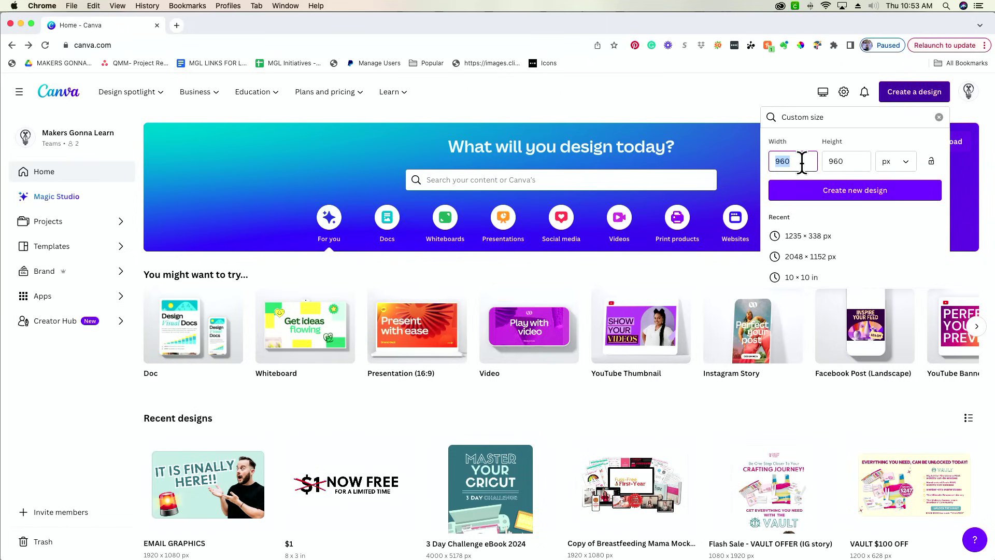
text(10)
key(Tab)
text(10)
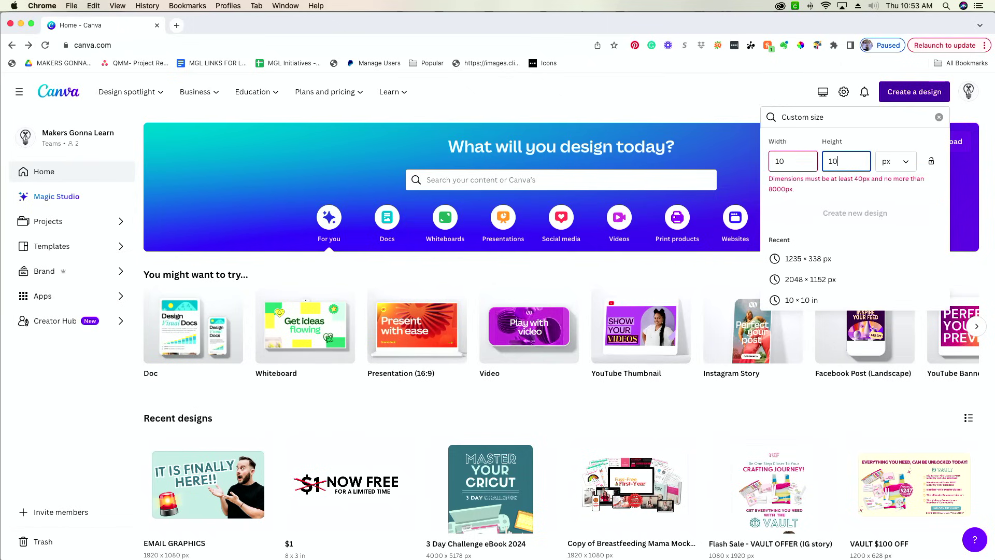
click(913, 169)
click(890, 224)
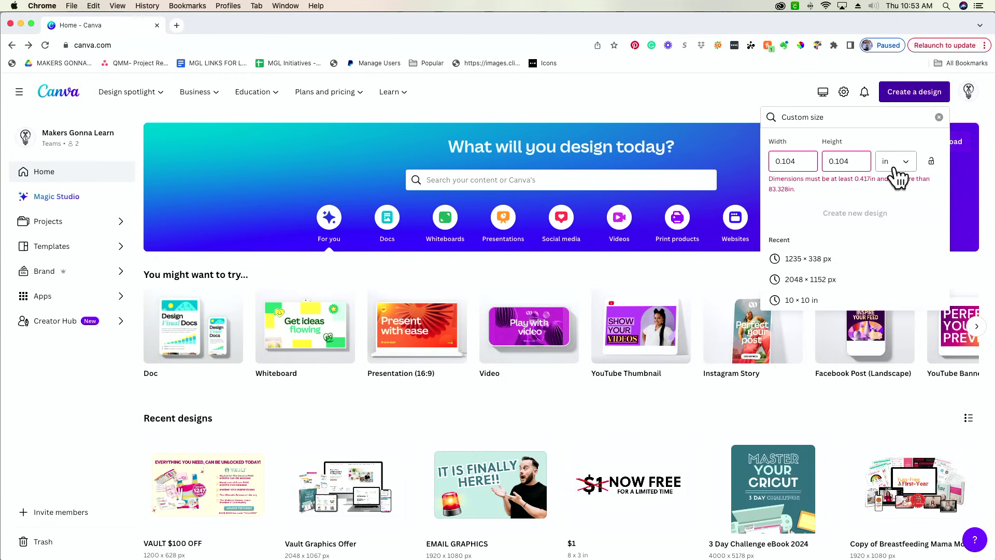
Set the custom width and height to 10 in each and create the new design.
double_click(808, 163)
text(10)
key(Tab)
text(10)
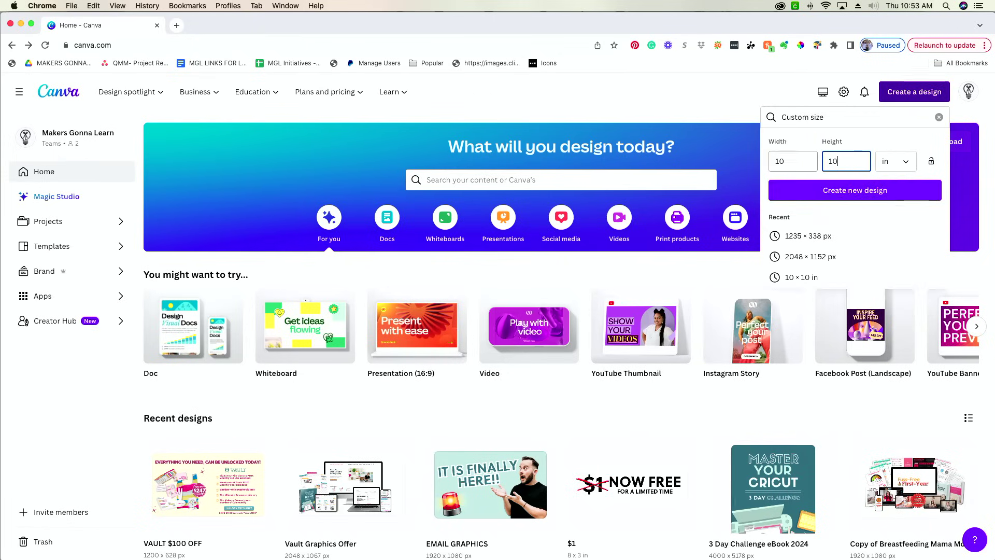
click(874, 200)
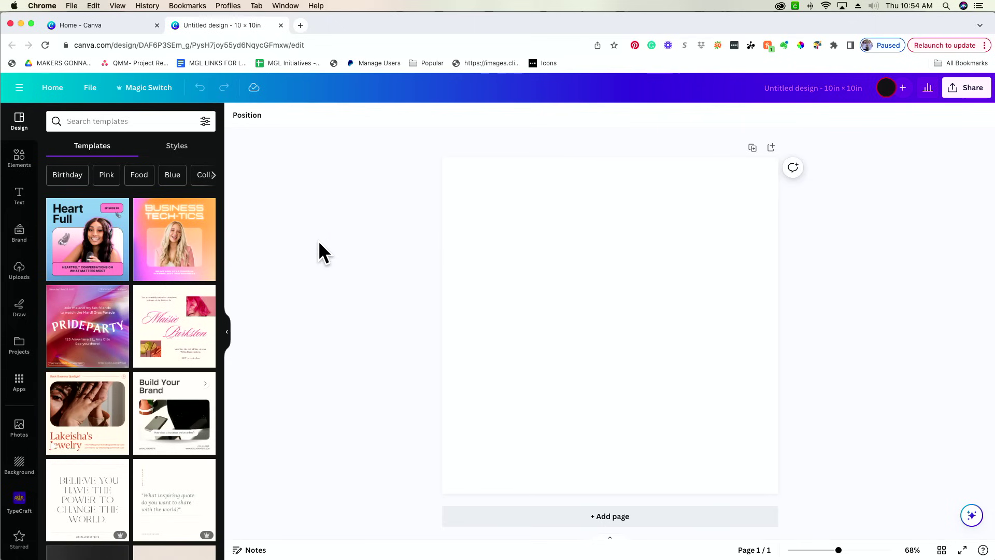
Upload the recent image file Seagull 2.png to the uploads library.
click(19, 284)
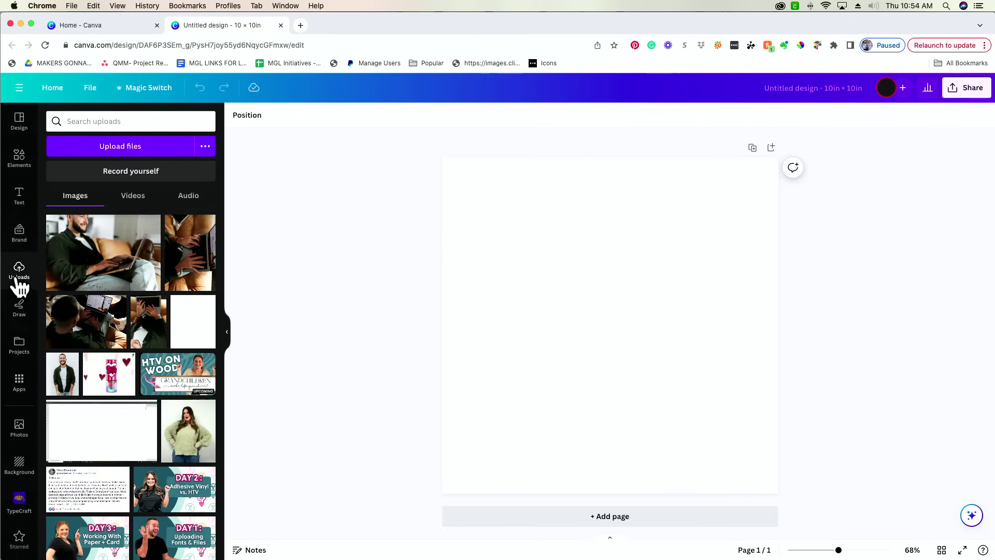
click(119, 145)
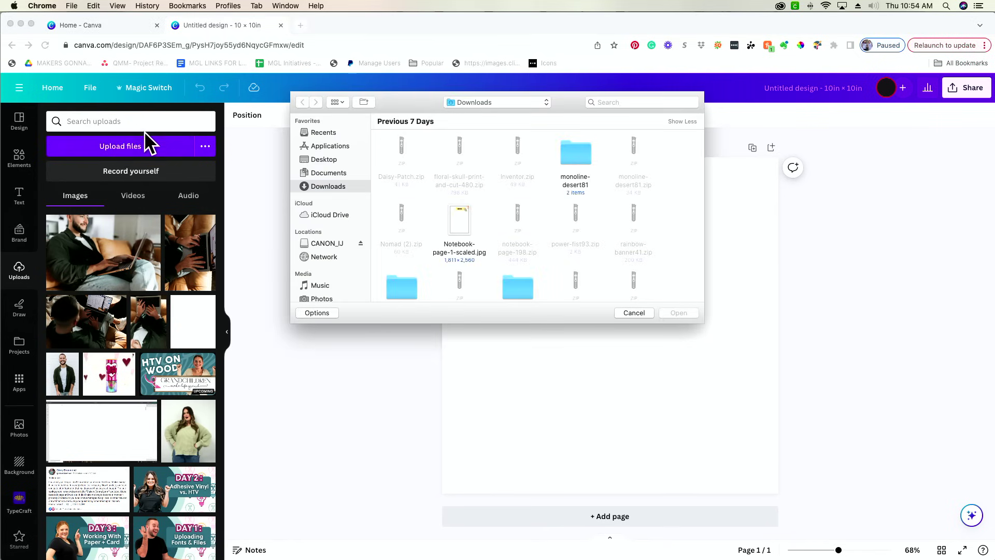
click(327, 132)
scroll(494, 268, down, 2)
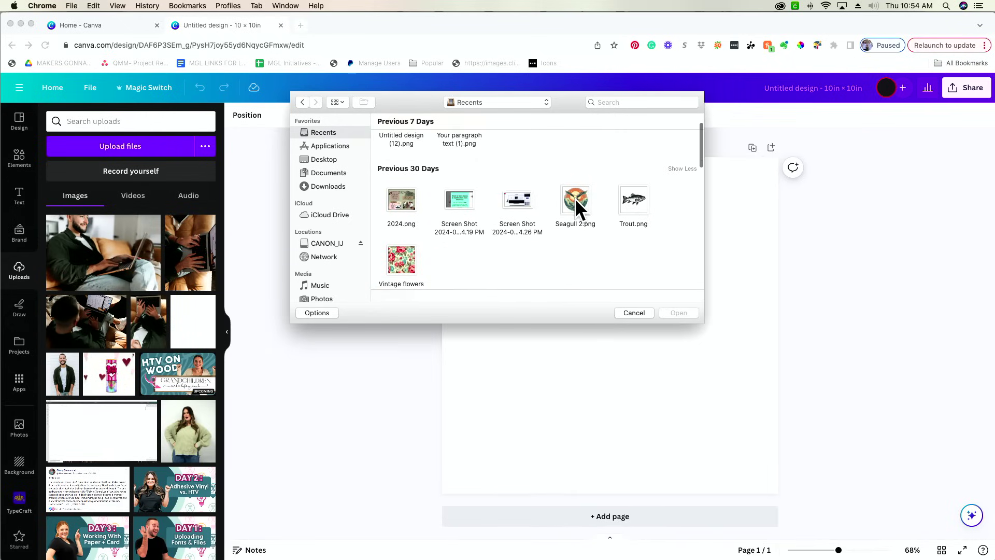
drag(576, 199, 630, 394)
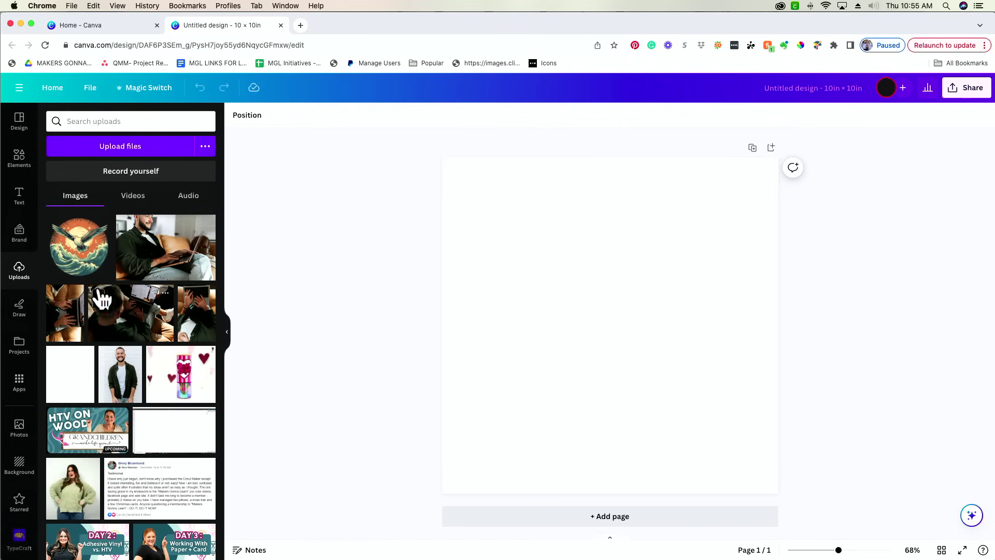
Add a text box reading "Lovely", enlarge it to about size 109, and move it to the upper middle of the page.
click(19, 197)
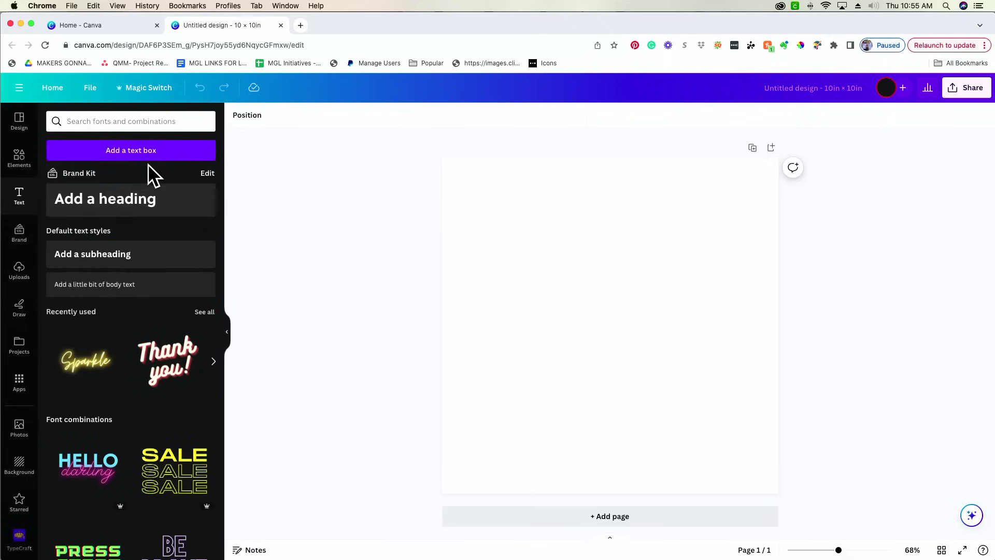
click(149, 158)
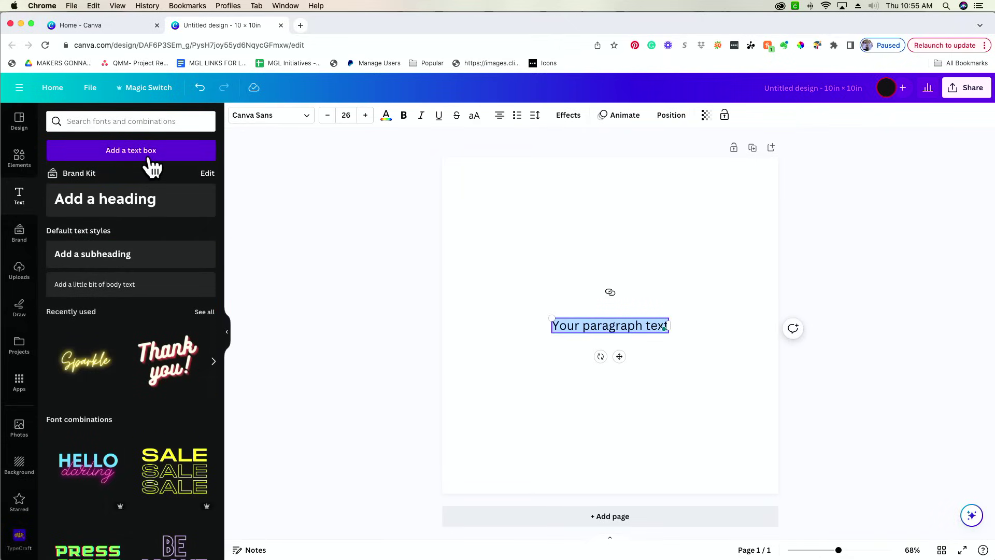
text(Lovely)
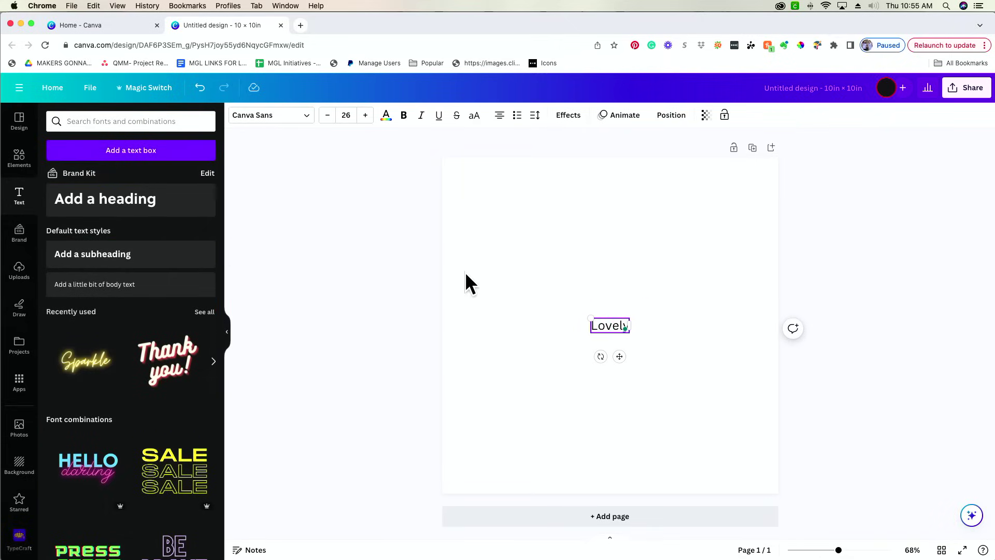
drag(591, 317, 467, 271)
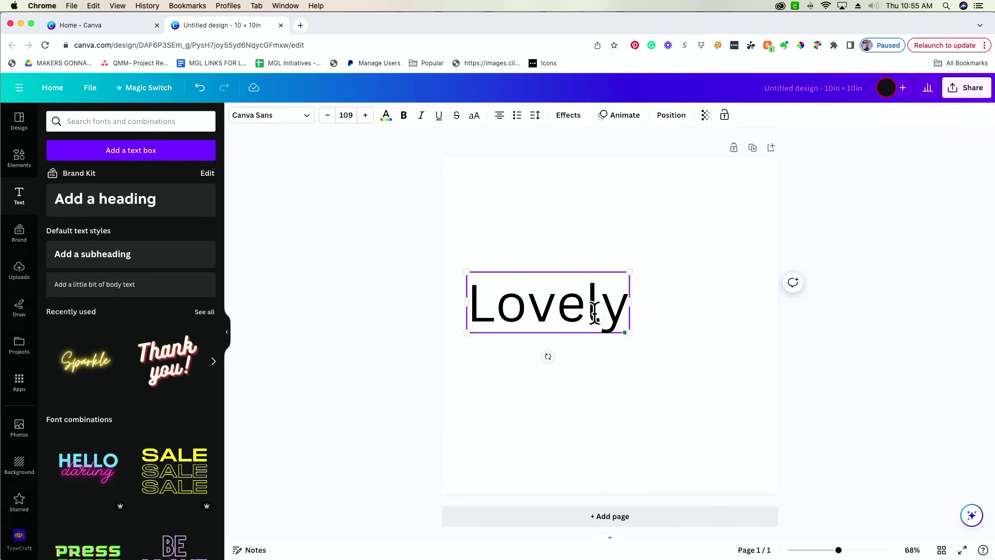
drag(566, 307, 630, 274)
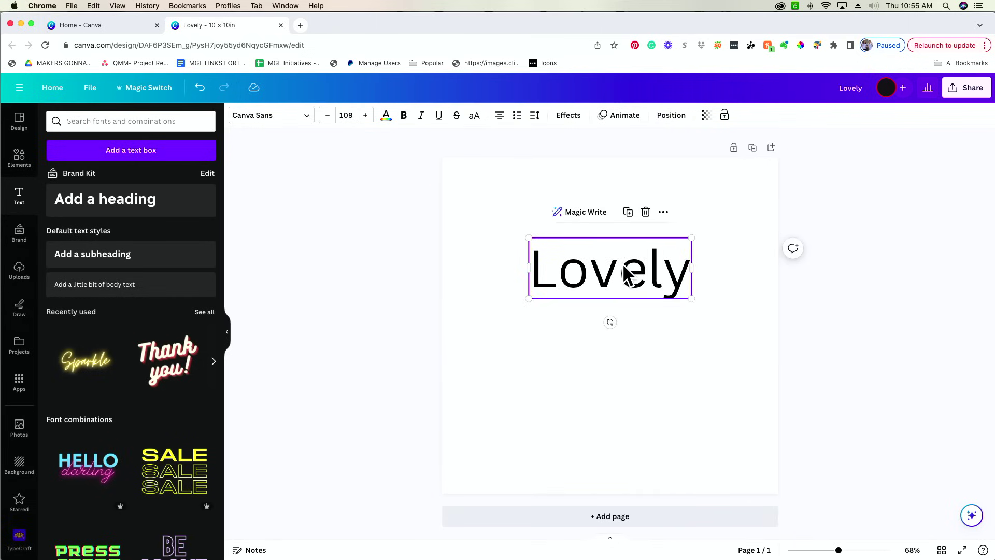
Find the font file Funky Record.otf by searching for "funky" and upload it as a custom font, confirming the usage rights.
click(270, 118)
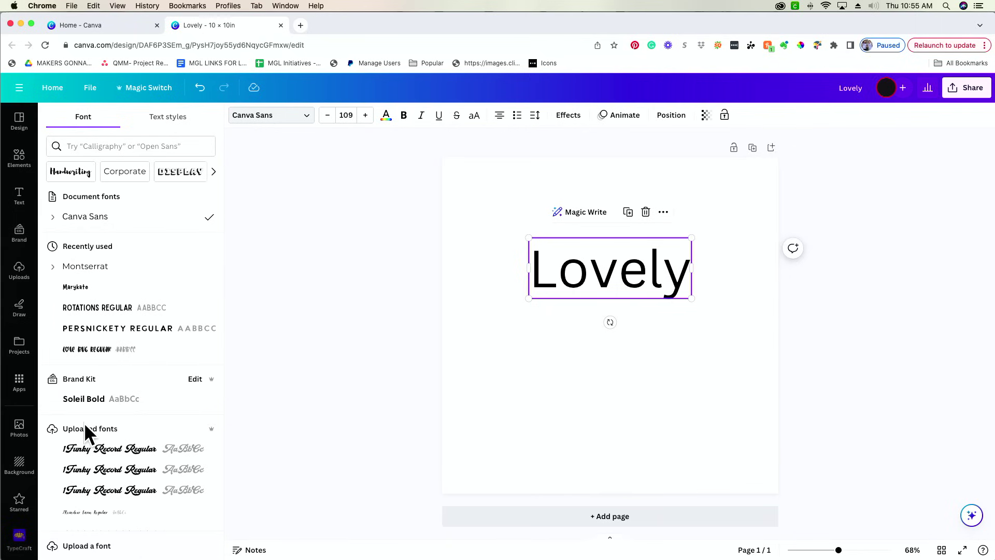
scroll(85, 425, down, 4)
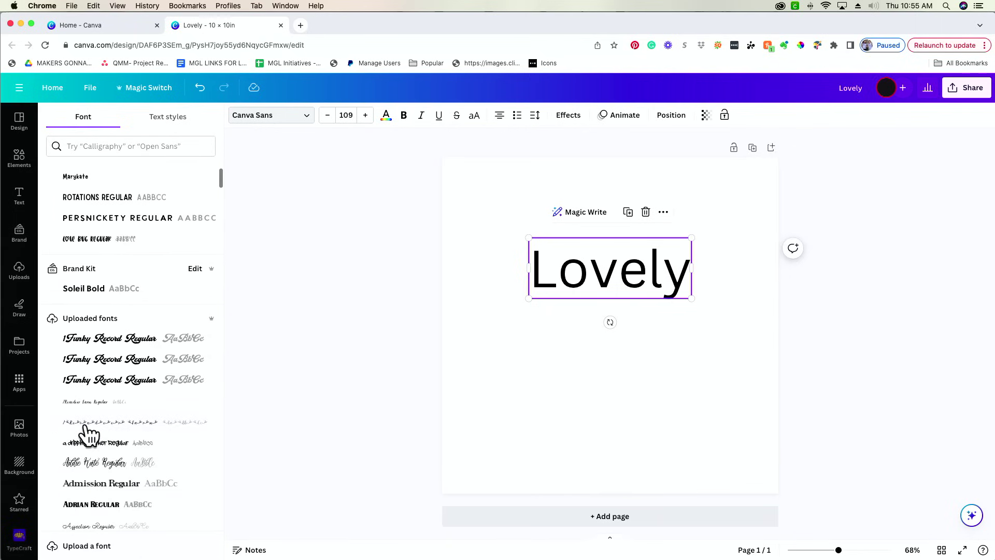
scroll(85, 434, up, 4)
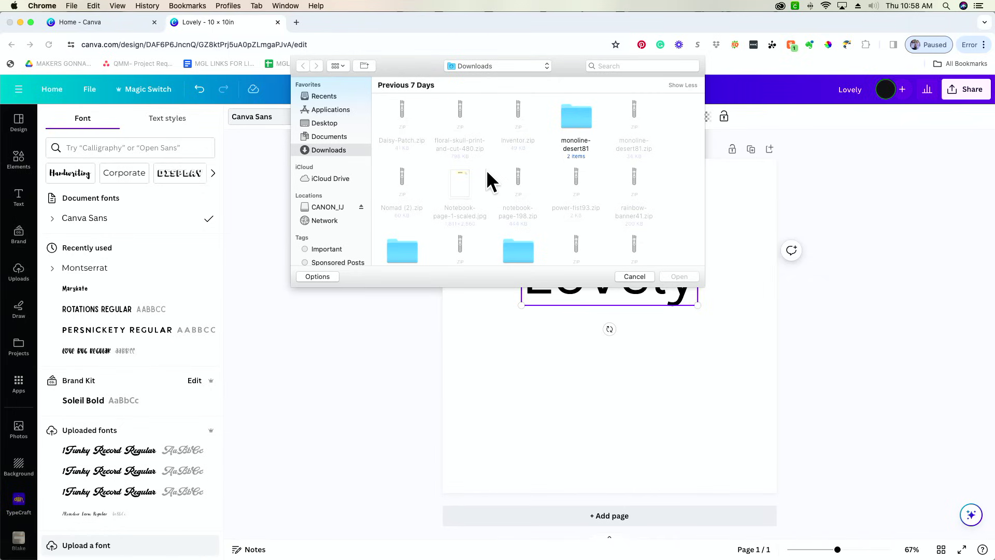
scroll(486, 169, down, 3)
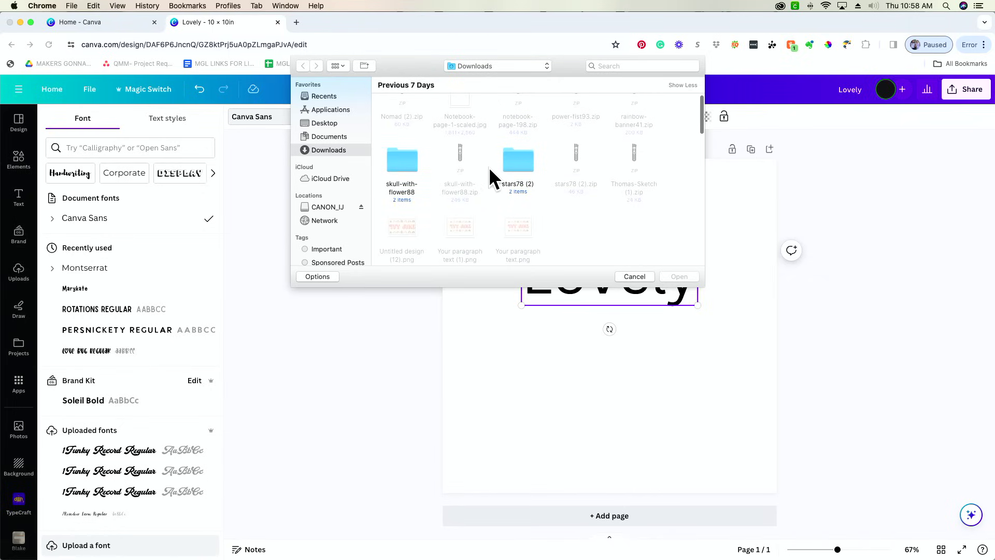
scroll(489, 166, down, 5)
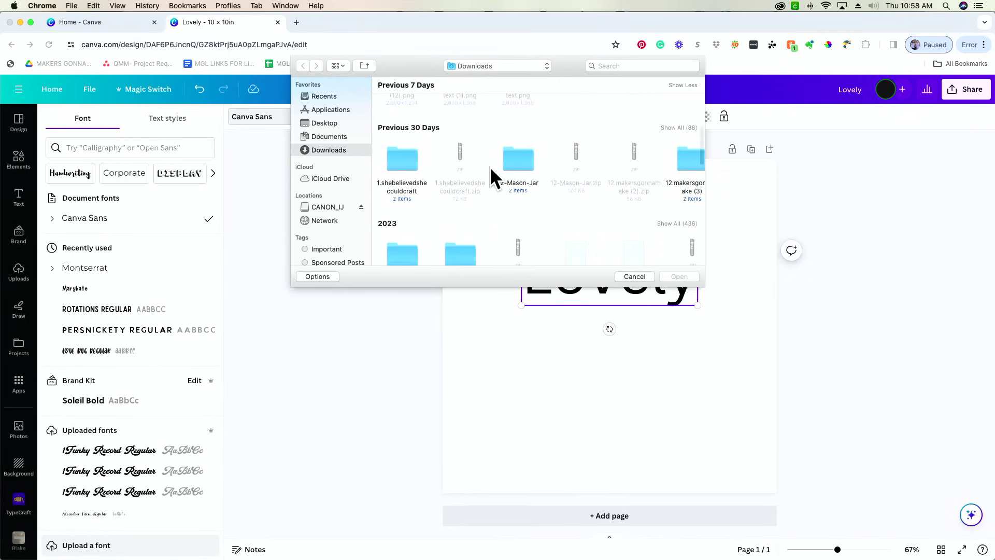
scroll(551, 150, right, 3)
click(642, 66)
text(funky)
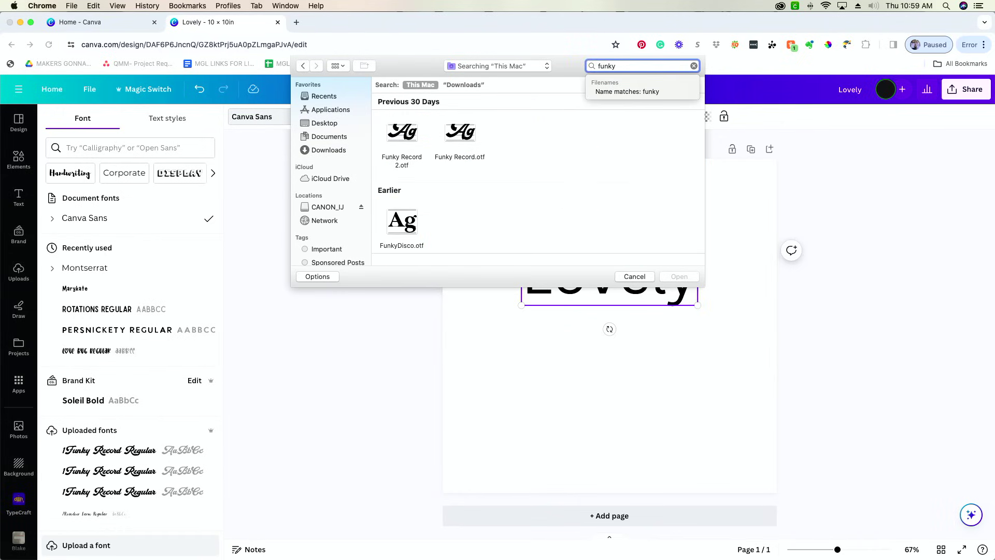
click(461, 136)
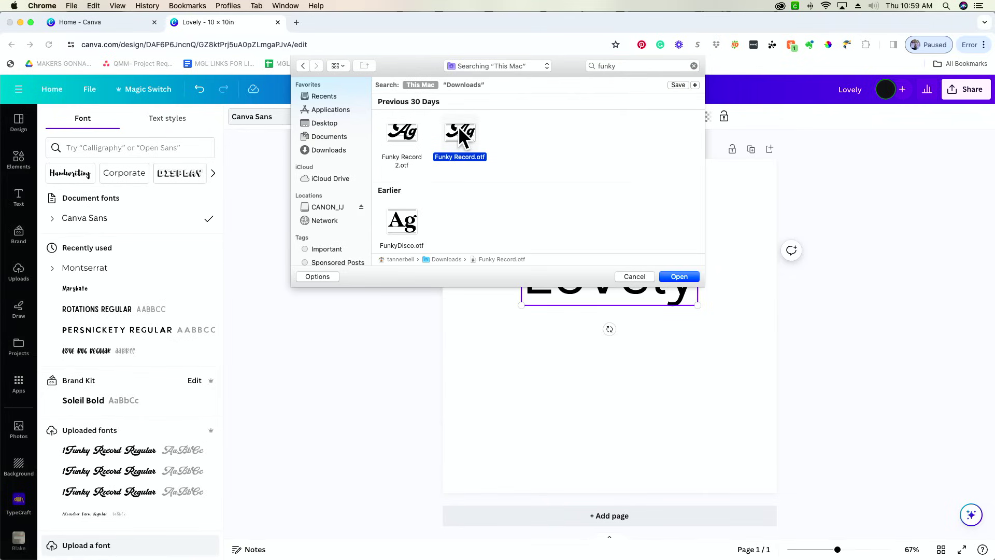
click(680, 275)
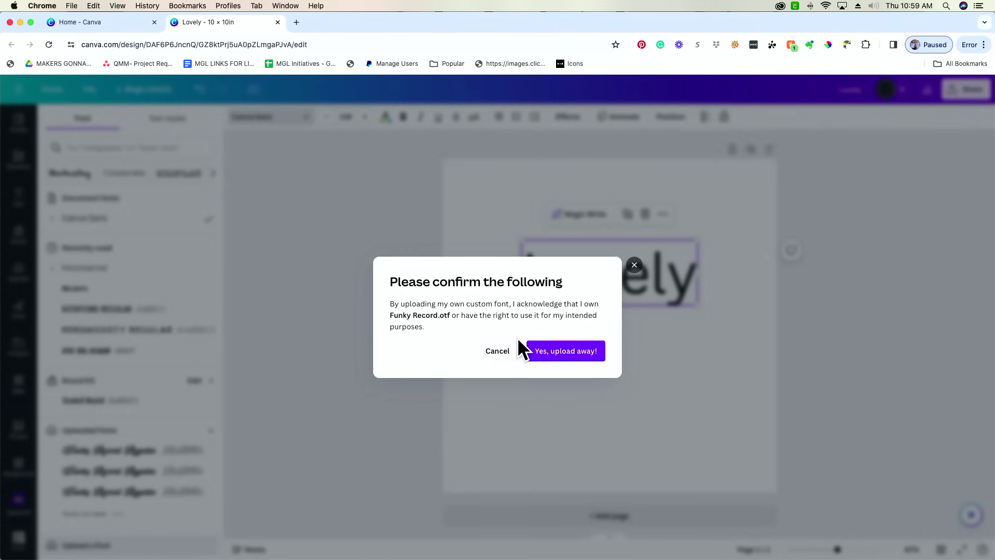
click(545, 354)
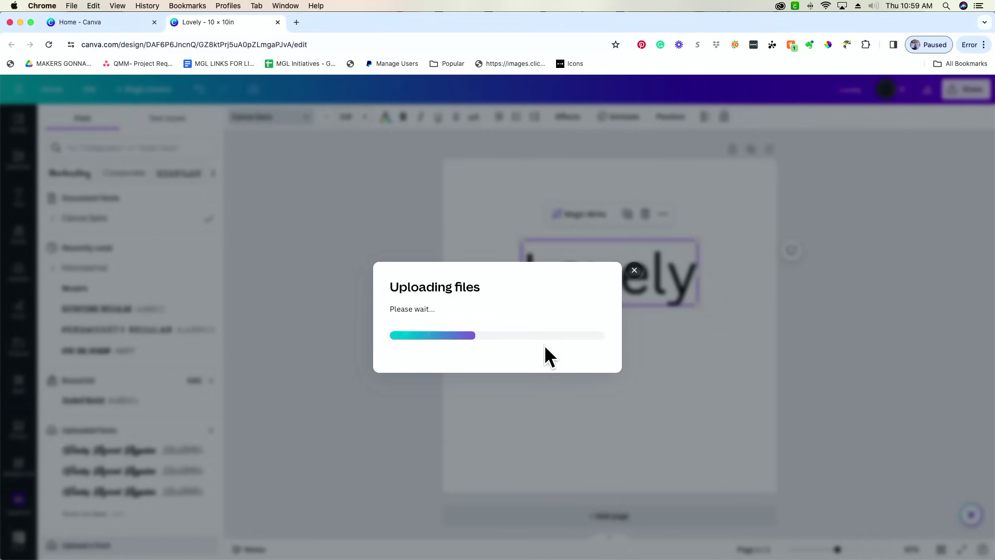
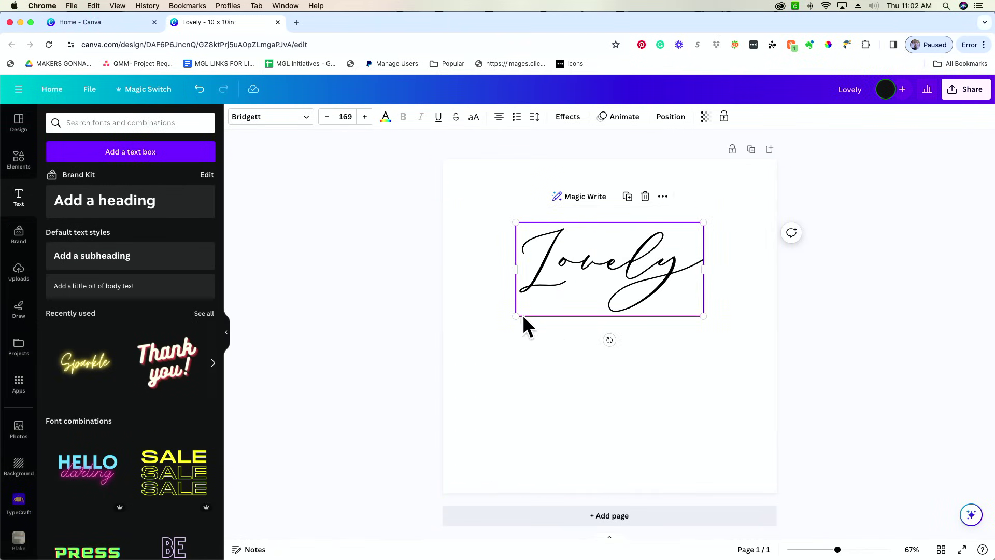
Enlarge the "Lovely" text to about size 211 and open its text effects.
drag(516, 317, 484, 332)
drag(703, 331, 720, 340)
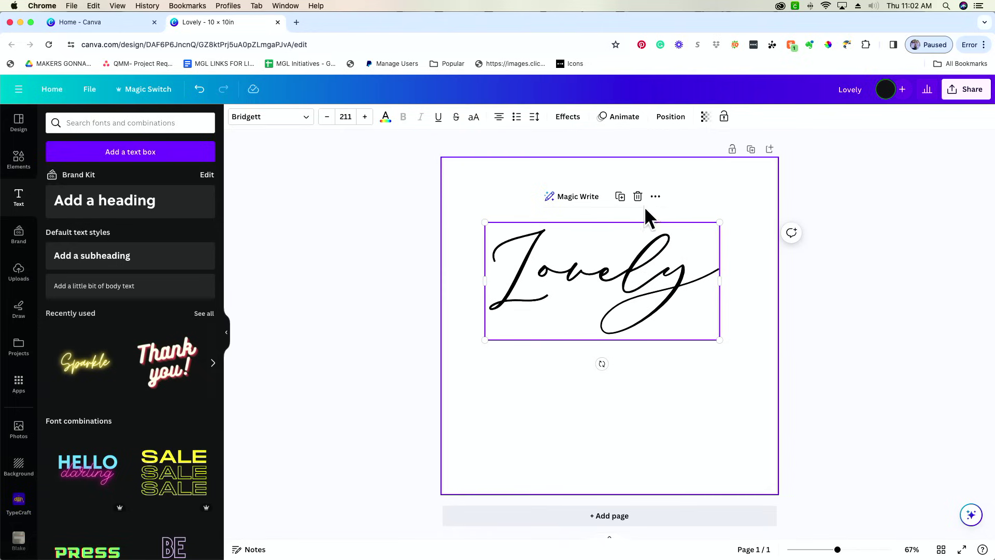
click(580, 124)
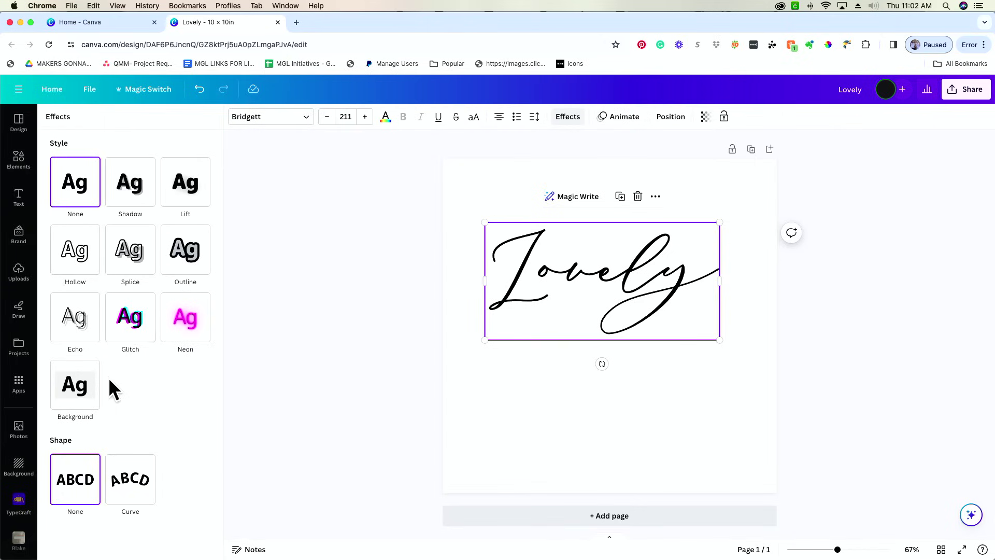
Apply the Outline effect to the "Lovely" text with thickness 9 and a black outline colour.
click(182, 260)
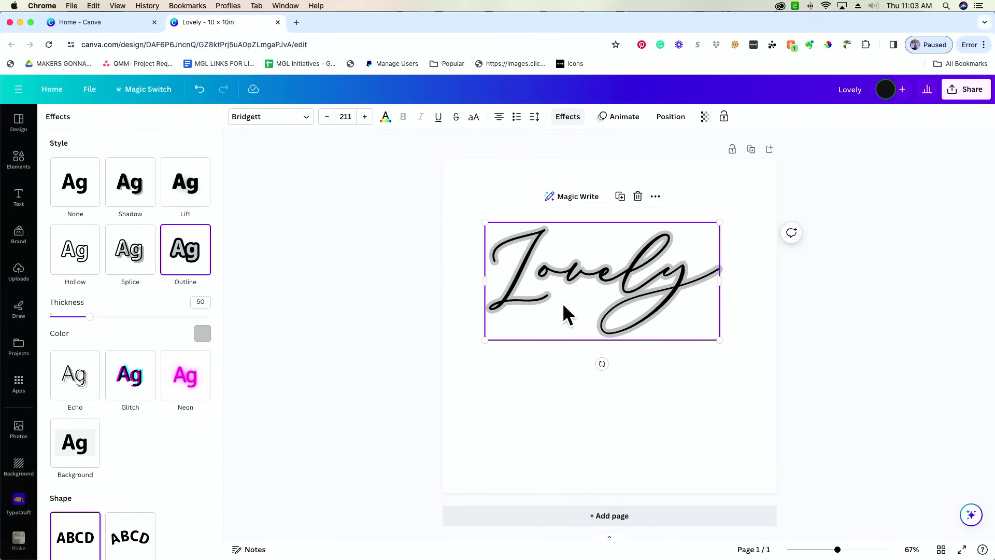
drag(90, 317, 56, 317)
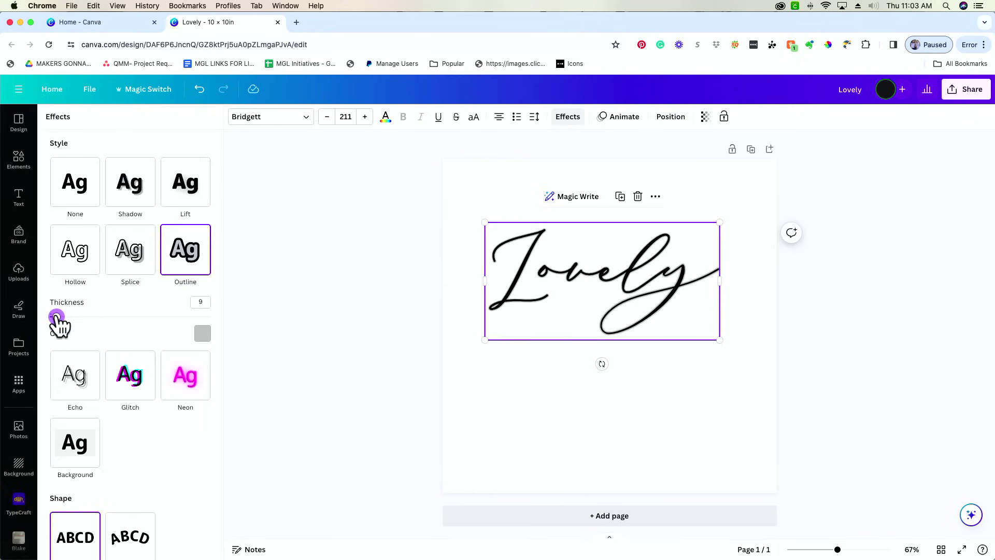
click(202, 301)
text(5)
key(Tab)
click(203, 301)
text(9)
key(Tab)
click(202, 335)
click(92, 389)
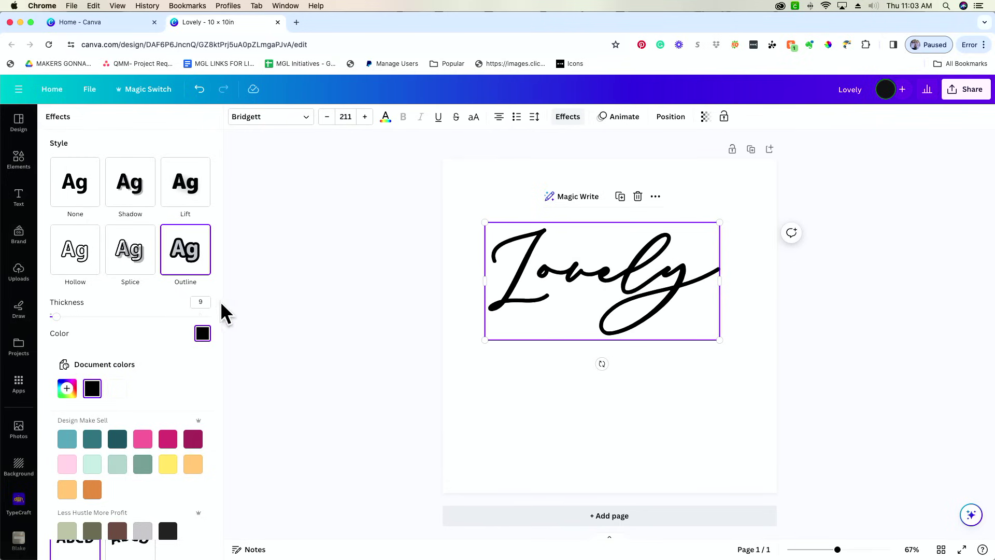
Reduce the outline thickness of the "Lovely" text to 4.
click(207, 302)
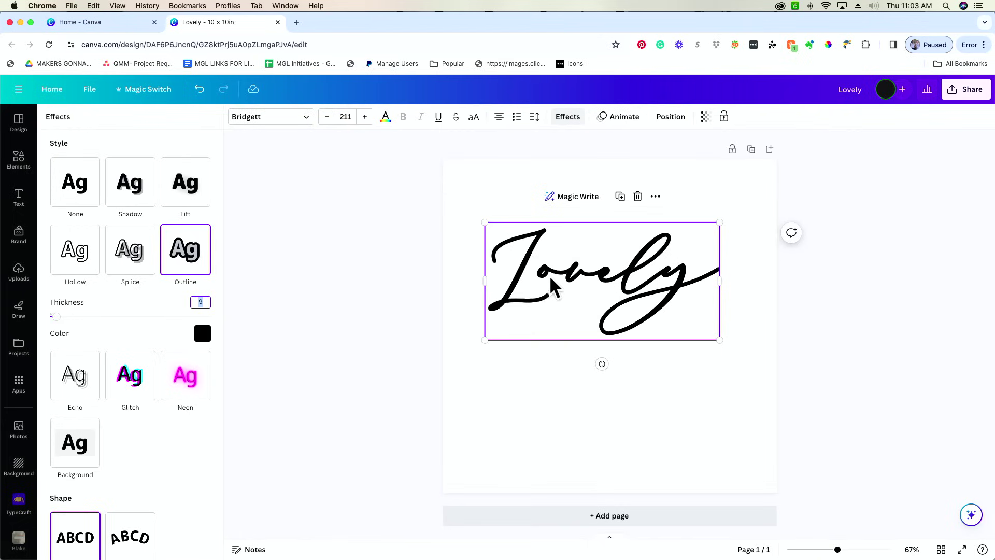
key(BackSpace)
click(54, 316)
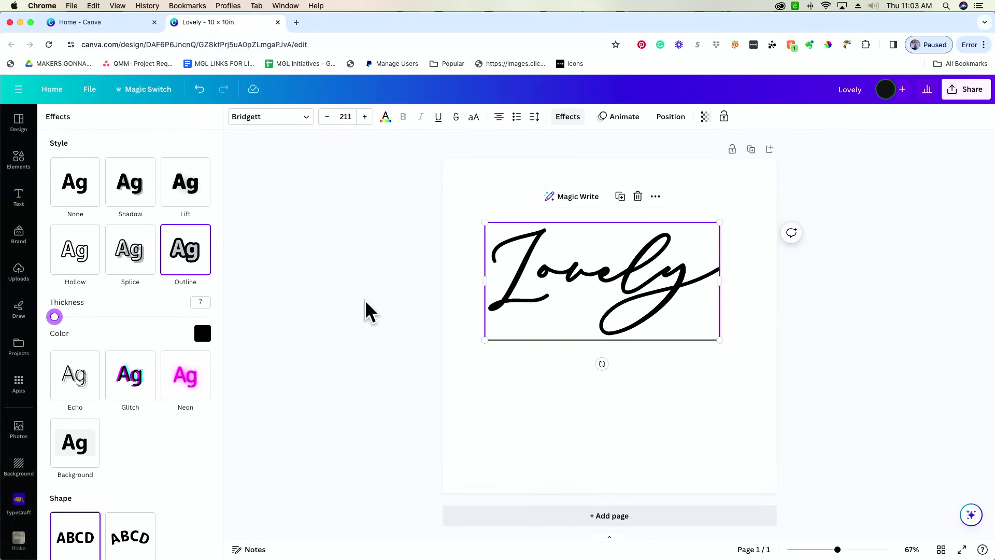
click(201, 302)
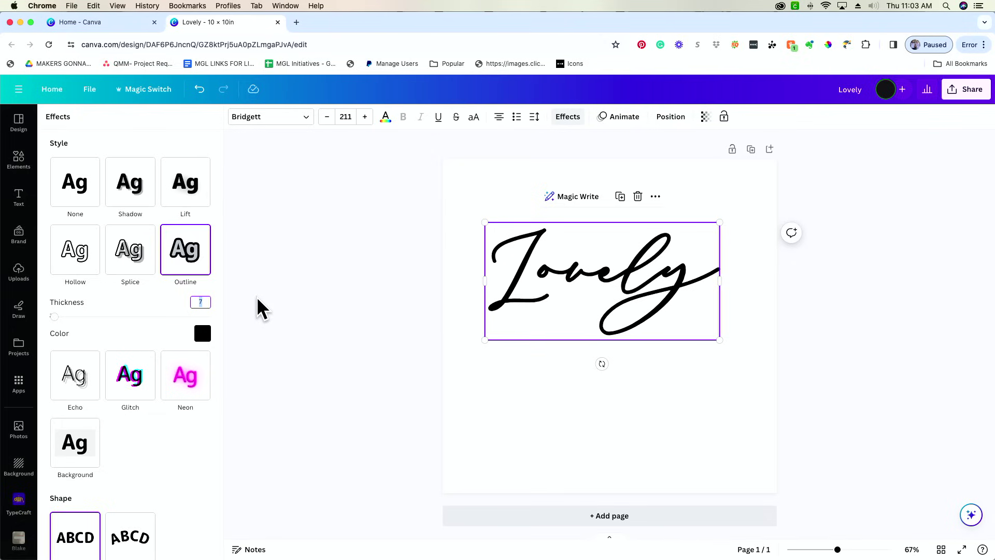
text(4)
key(Tab)
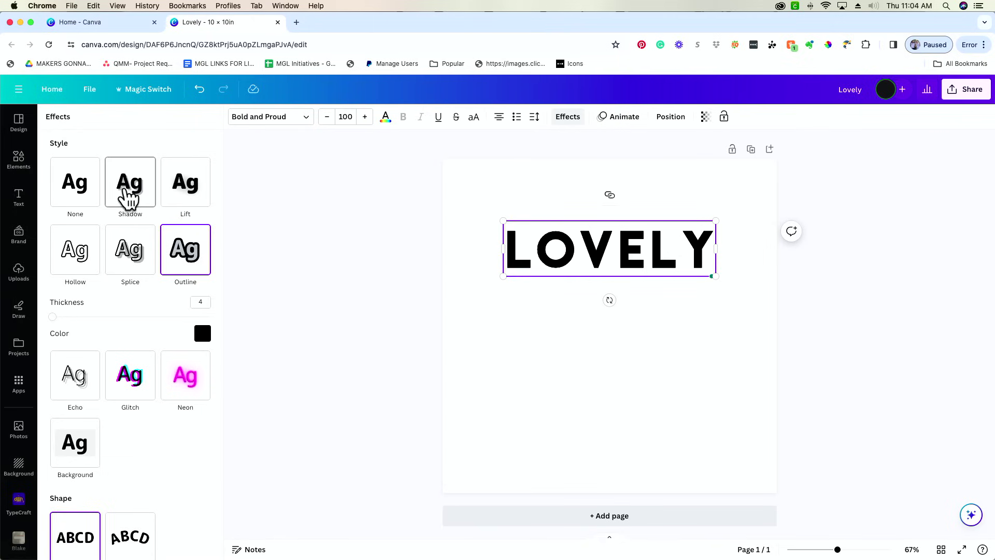
Try the Shadow, Lift, Hollow, Splice, Outline, Echo, Neon and Background effects on the "LOVELY" text.
click(129, 197)
click(187, 195)
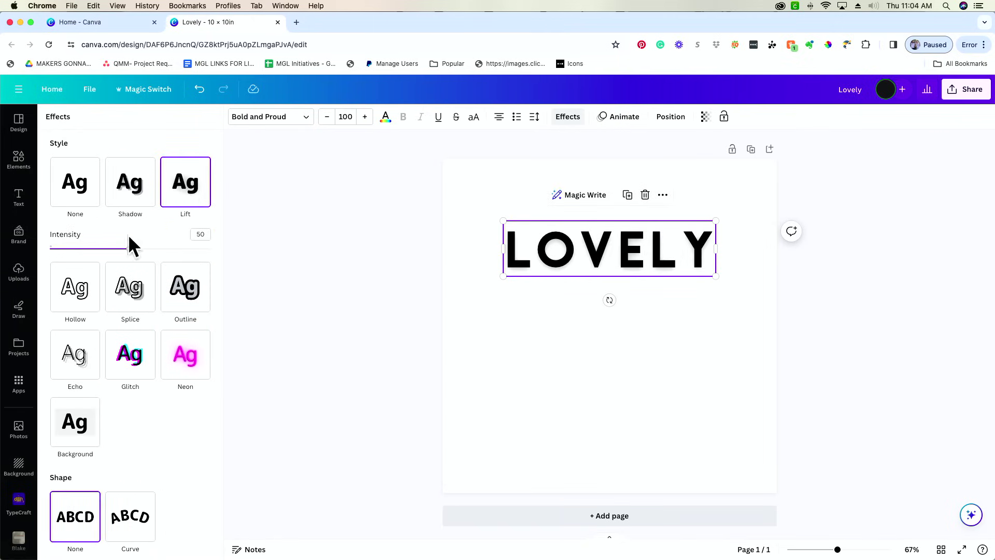
click(86, 294)
click(124, 251)
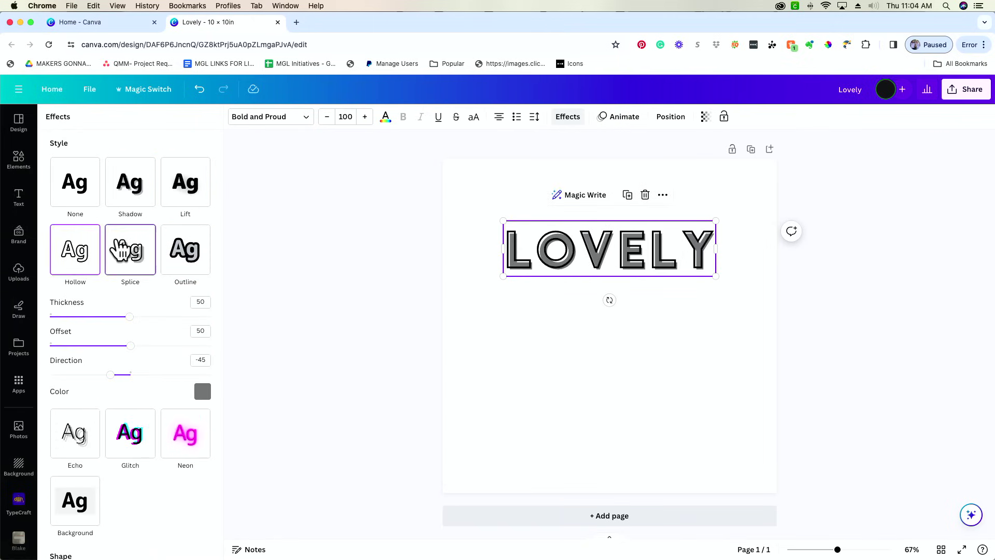
click(185, 249)
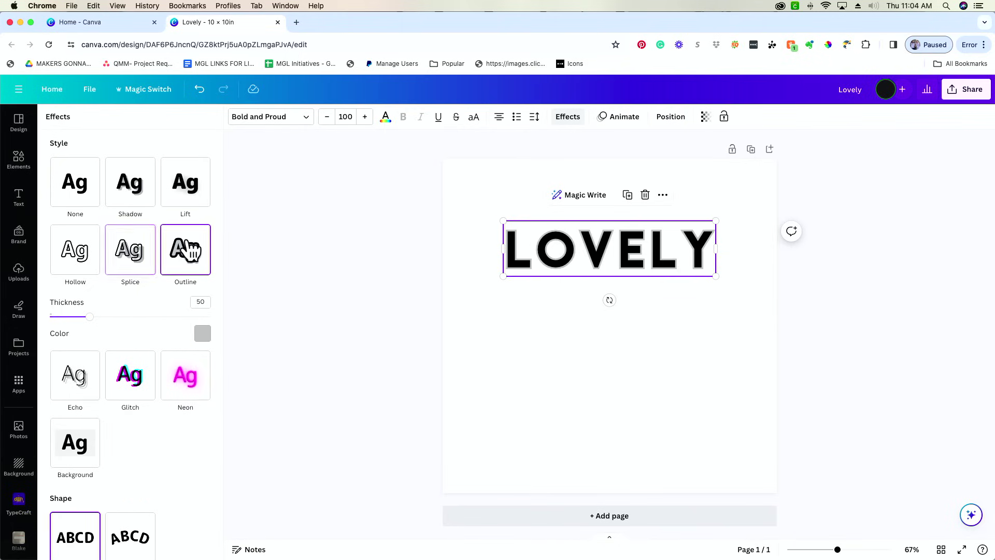
scroll(156, 290, down, 1)
click(74, 351)
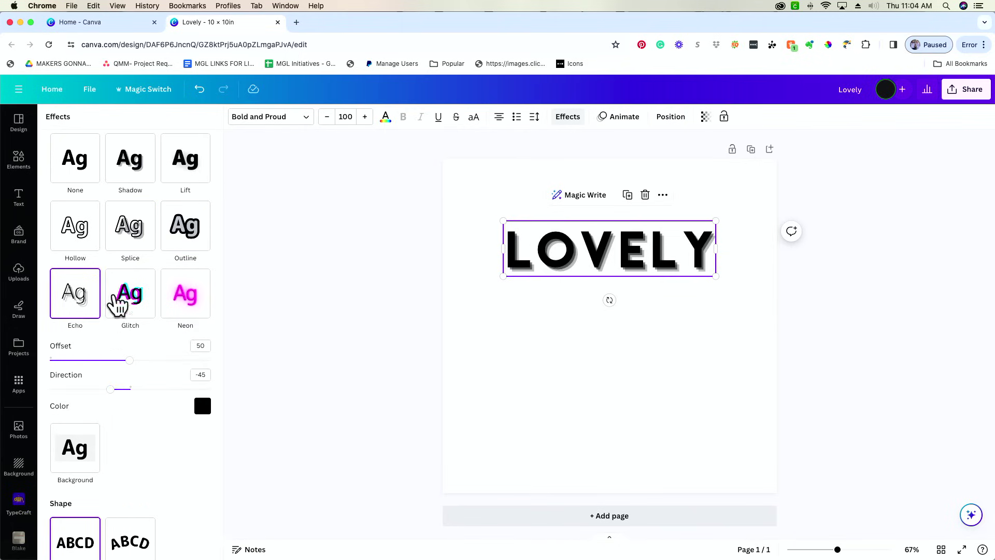
click(186, 351)
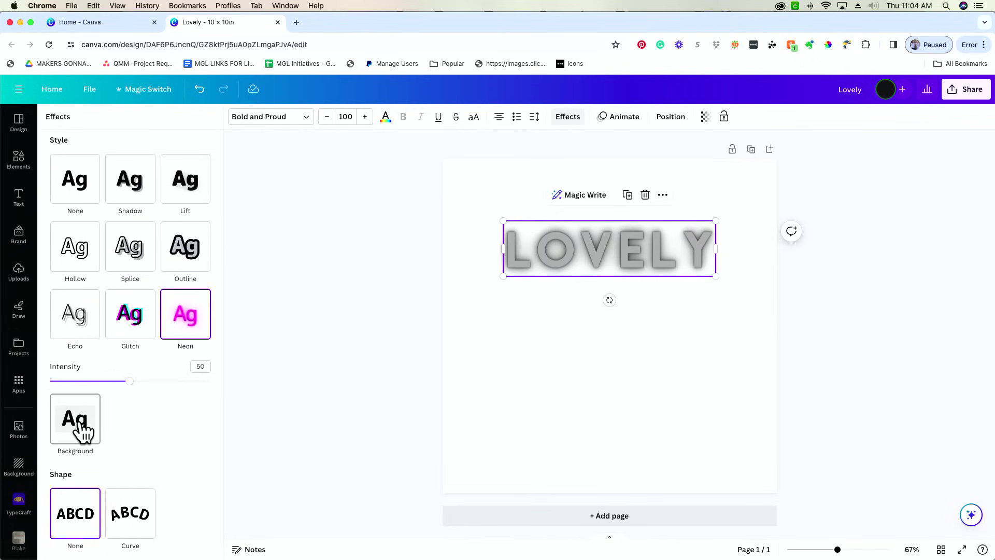
click(81, 421)
scroll(105, 450, down, 3)
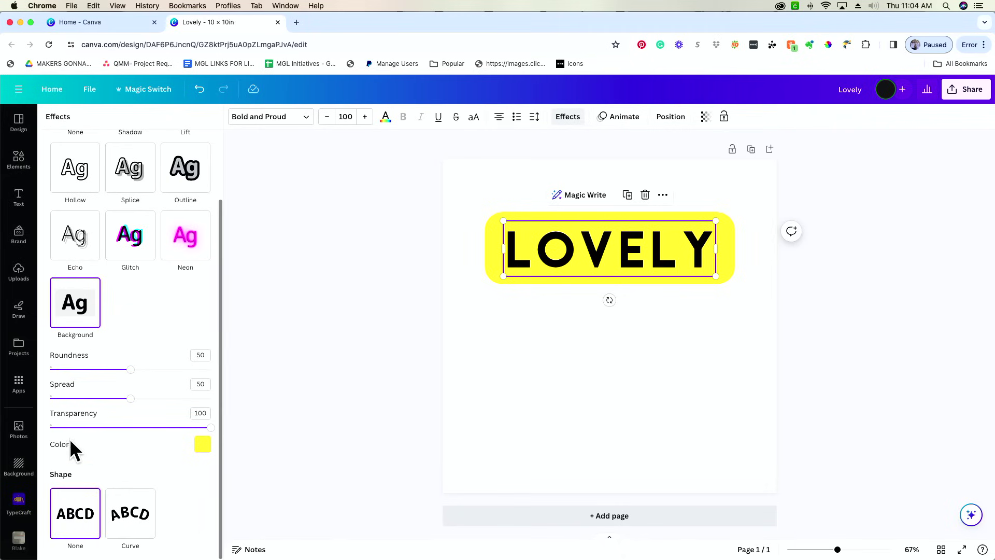
Give the "LOVELY" text a reduced Curve shape and set its effect style to None.
click(123, 518)
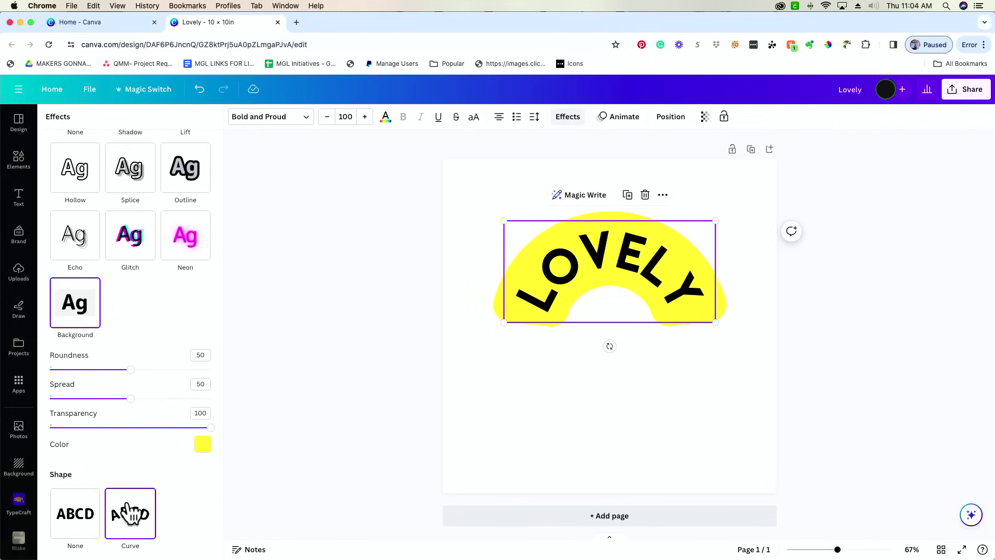
scroll(73, 318, up, 1)
scroll(73, 319, up, 2)
click(63, 193)
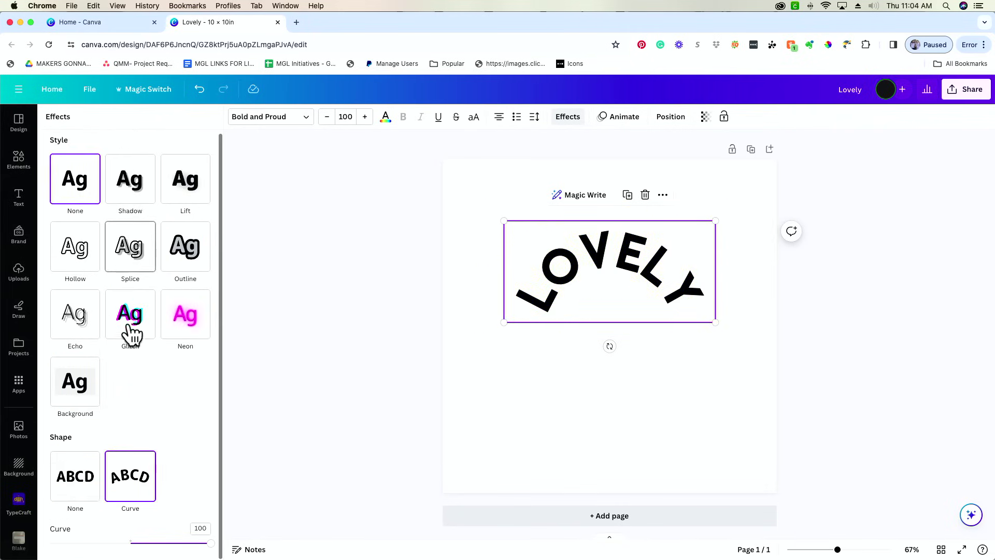
click(211, 543)
drag(211, 543, 167, 543)
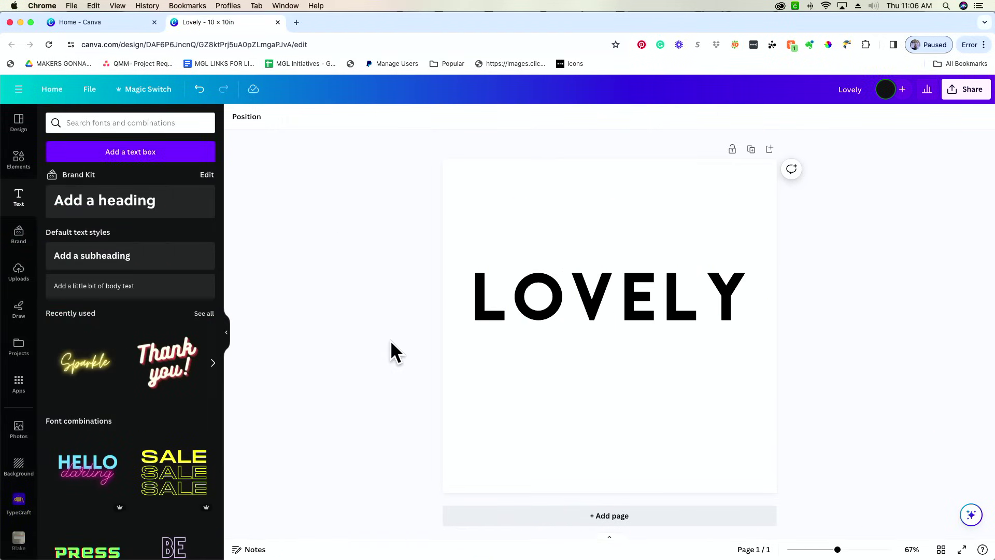
Search the Canva apps for "typecraft" and open the TypeCraft app.
click(19, 383)
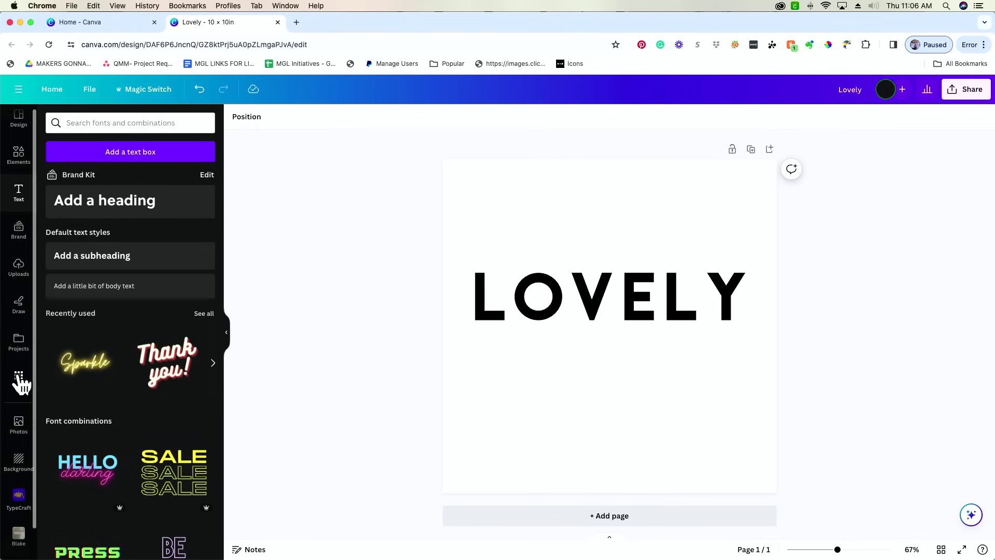
click(115, 122)
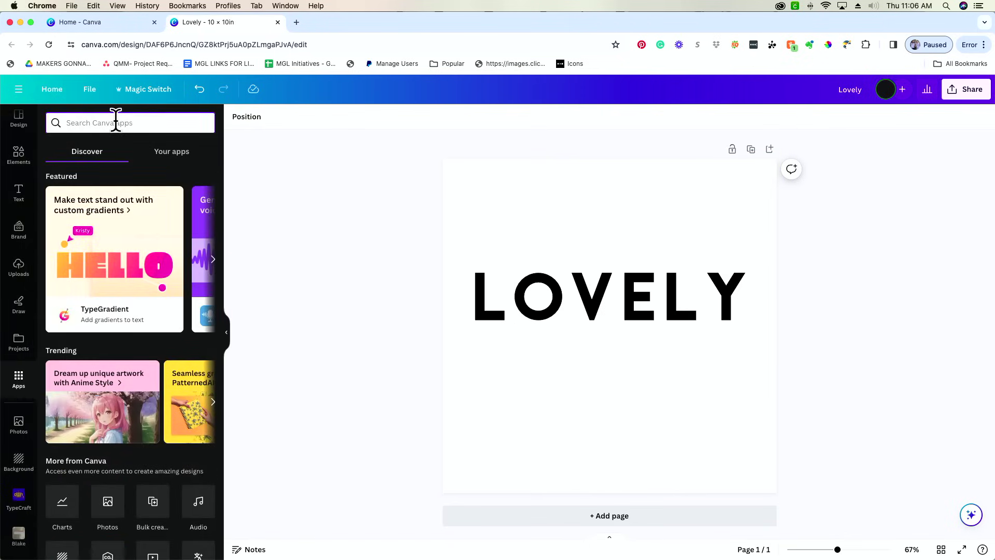
text(typecraft)
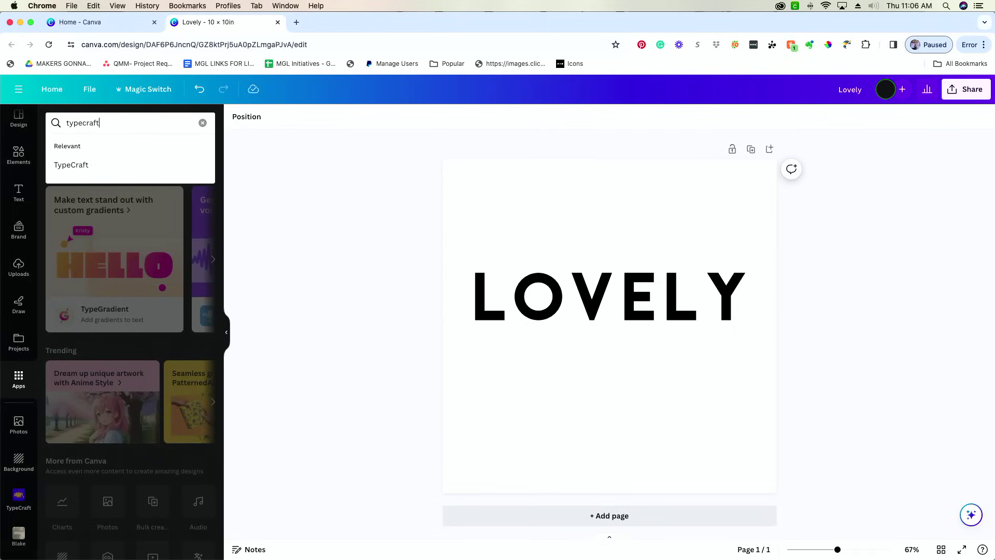
key(Return)
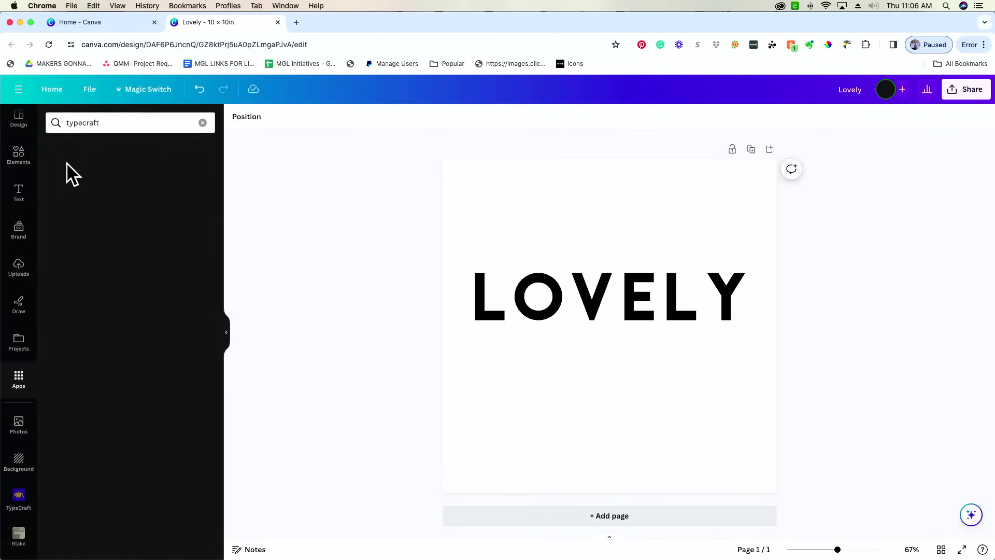
click(67, 165)
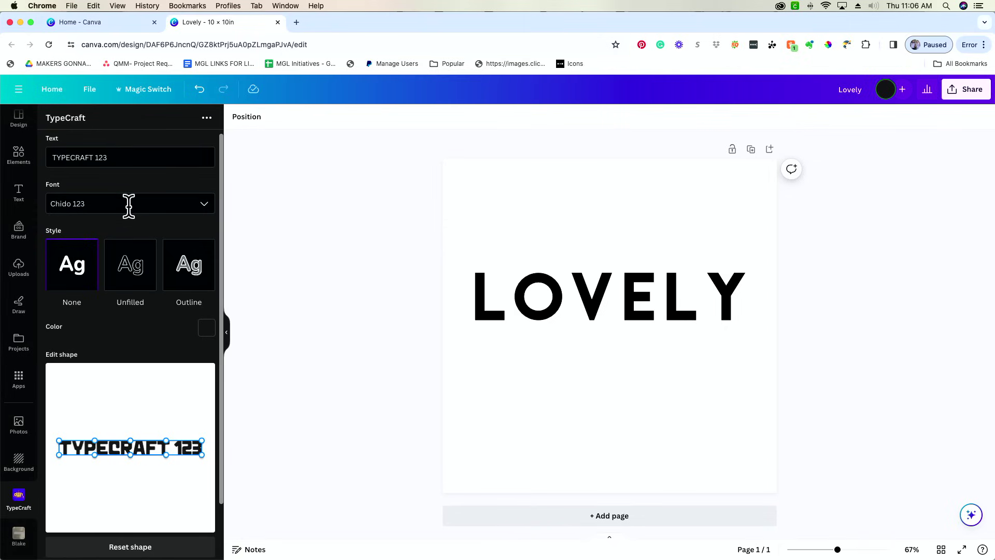
Set the TypeCraft text to "Lovely" and its font to Eighth Chapter 123.
drag(133, 155, 41, 151)
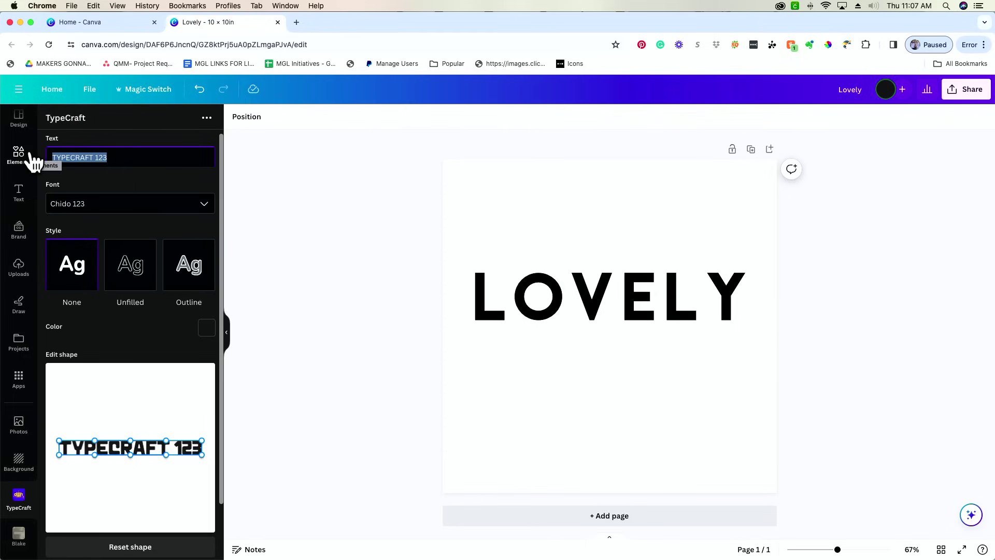
text(Lovely)
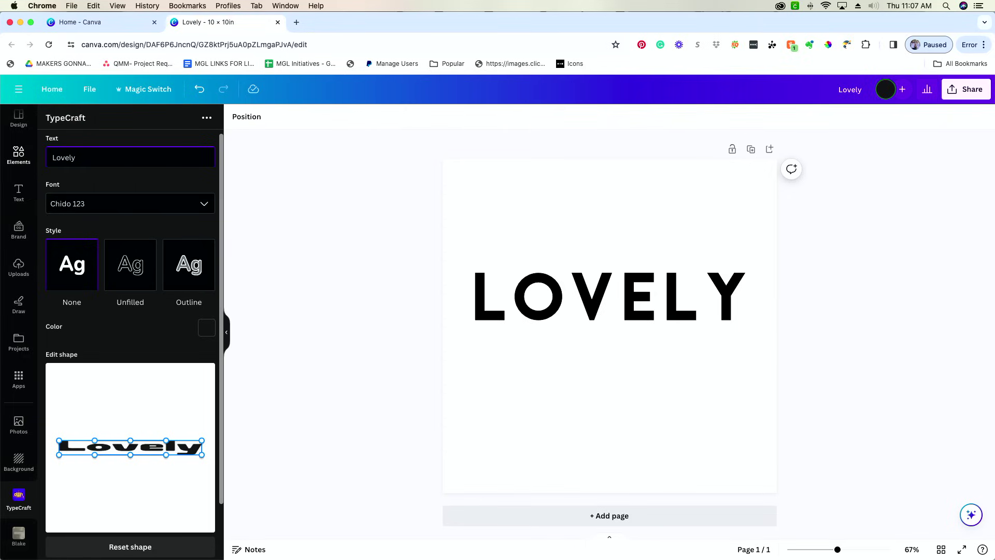
click(145, 205)
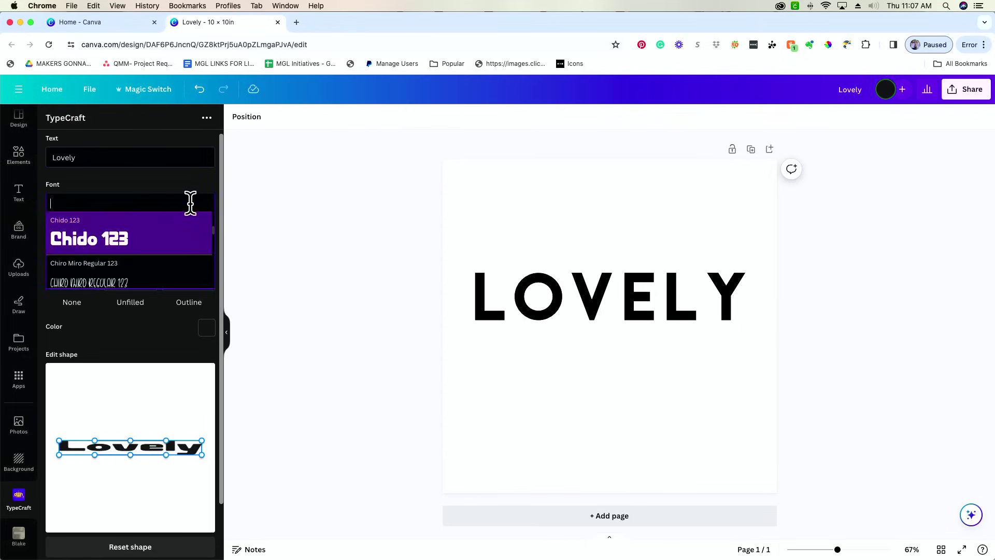
scroll(161, 252, down, 5)
scroll(165, 254, down, 4)
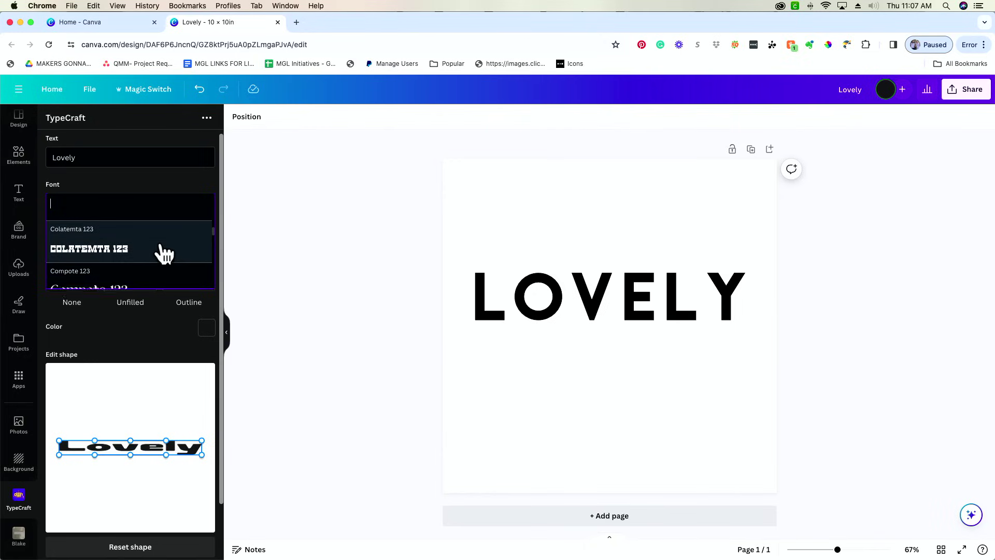
scroll(165, 254, down, 4)
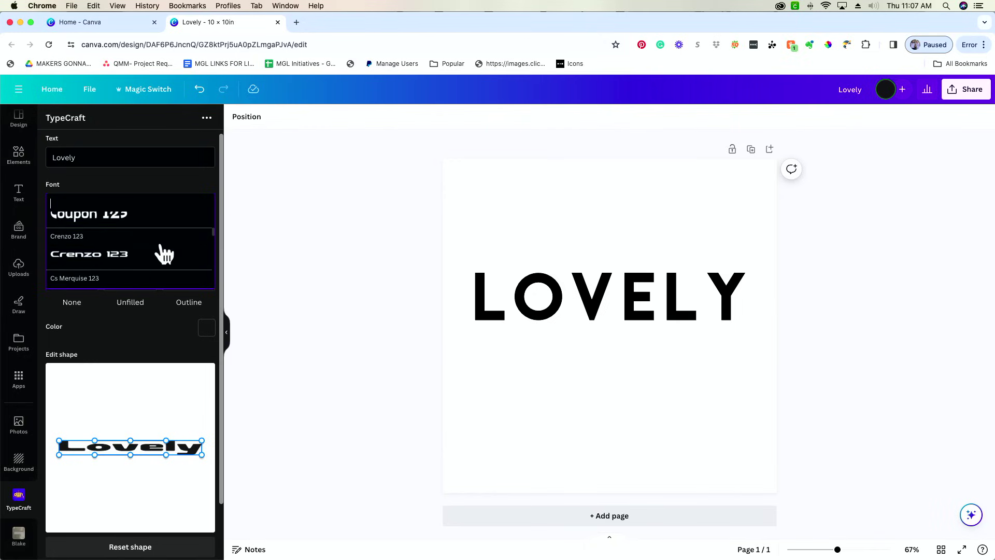
scroll(165, 254, down, 5)
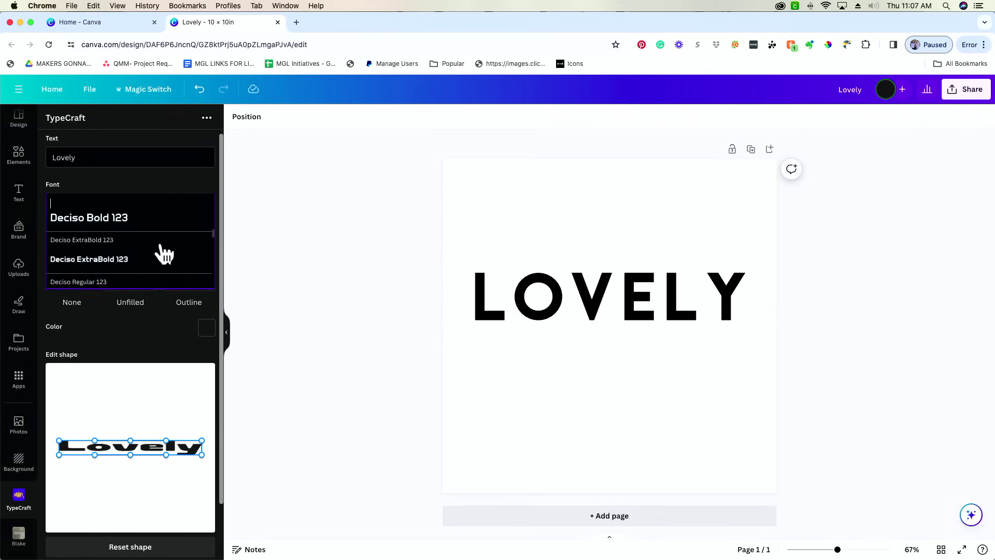
scroll(165, 254, down, 5)
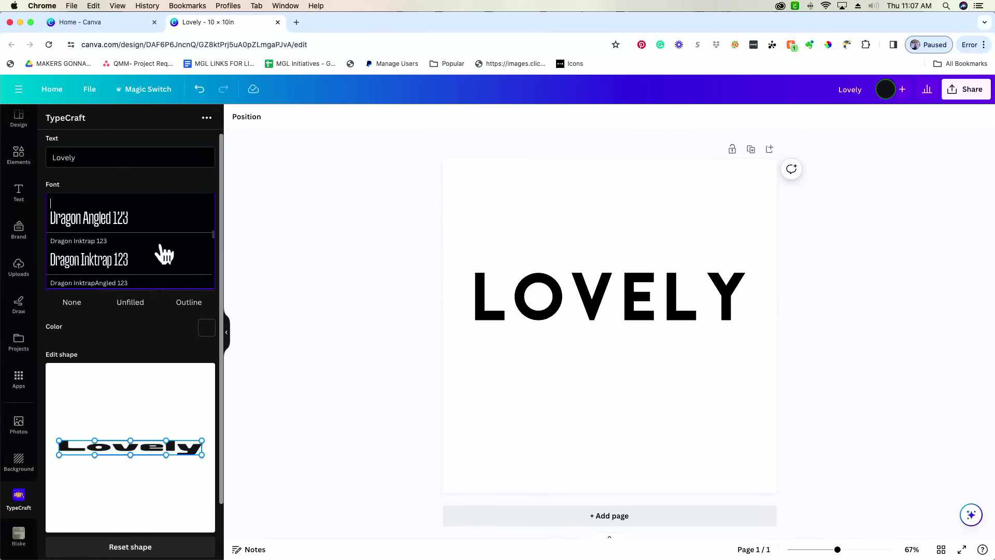
scroll(165, 254, down, 2)
scroll(165, 254, down, 3)
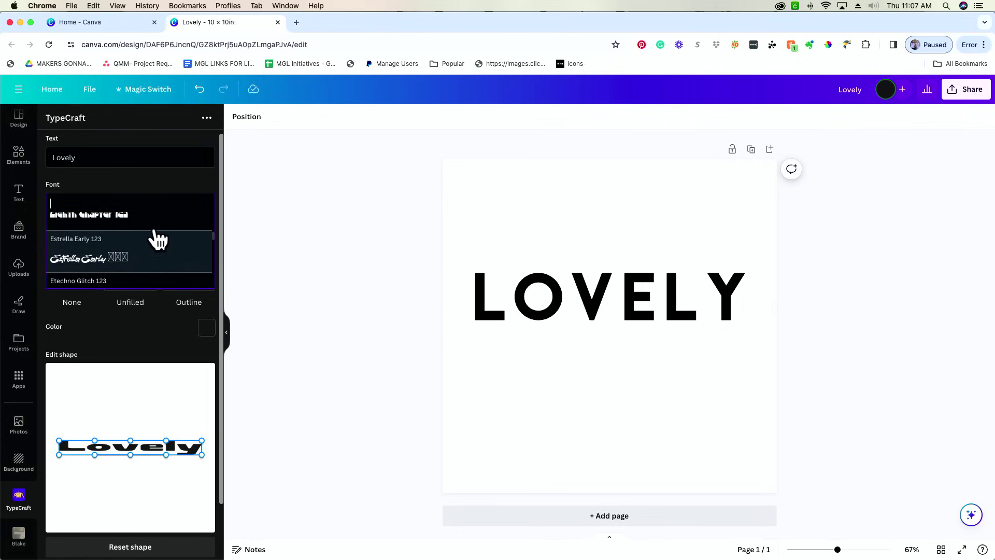
click(137, 215)
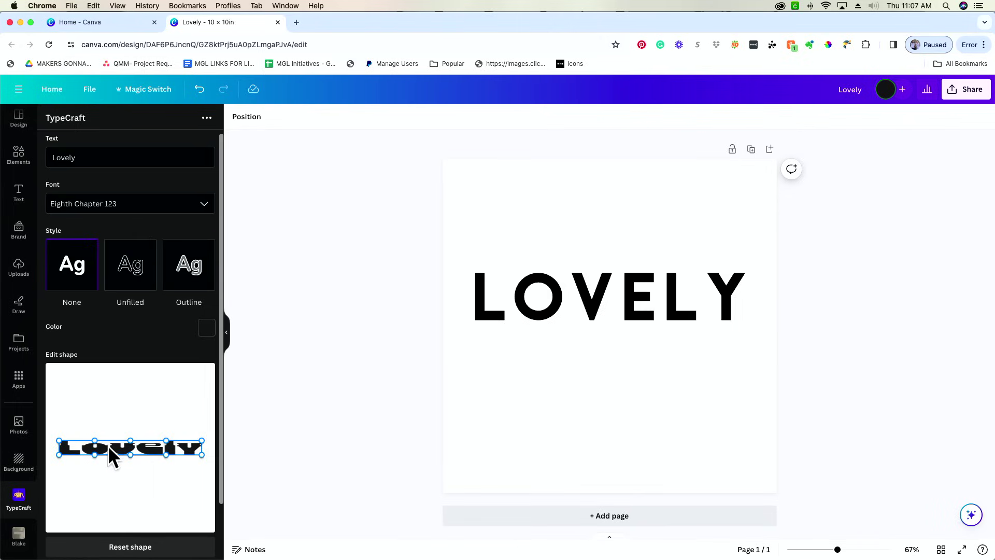
Try warping the TypeCraft "Lovely" lettering into a tall, wavy shape that dips downward in the middle.
drag(60, 453, 56, 476)
drag(198, 452, 198, 475)
drag(127, 438, 128, 504)
drag(129, 431, 166, 432)
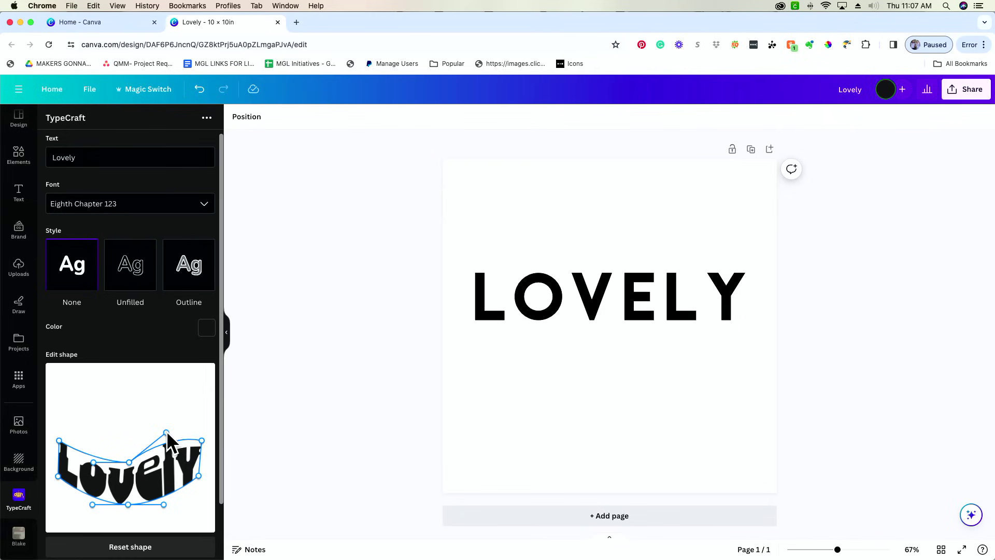
drag(165, 506, 157, 472)
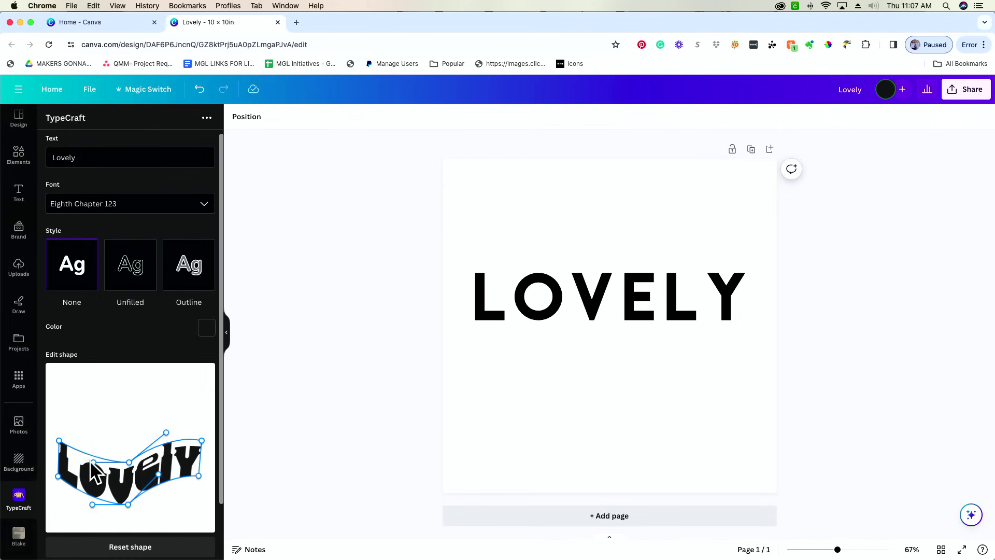
mouse_move(59, 440)
mouse_down()
mouse_move(76, 434)
mouse_move(64, 434)
mouse_up()
mouse_move(130, 461)
mouse_down()
mouse_move(130, 446)
mouse_move(121, 462)
mouse_up()
drag(92, 504, 96, 484)
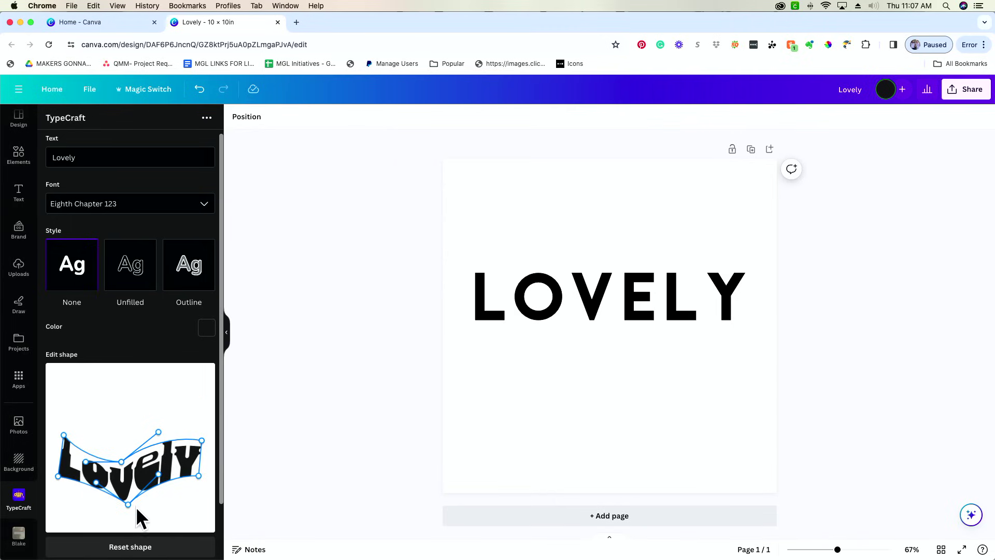
Reset the TypeCraft lettering's shape and pull its corners outward so the ends are taller than the middle.
click(151, 553)
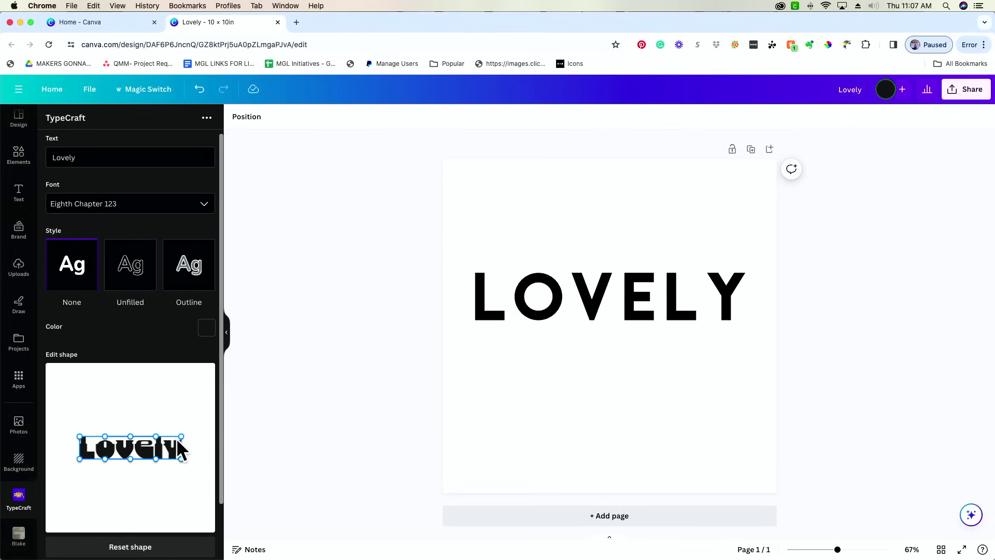
drag(179, 437, 182, 421)
drag(79, 436, 67, 477)
drag(180, 459, 188, 472)
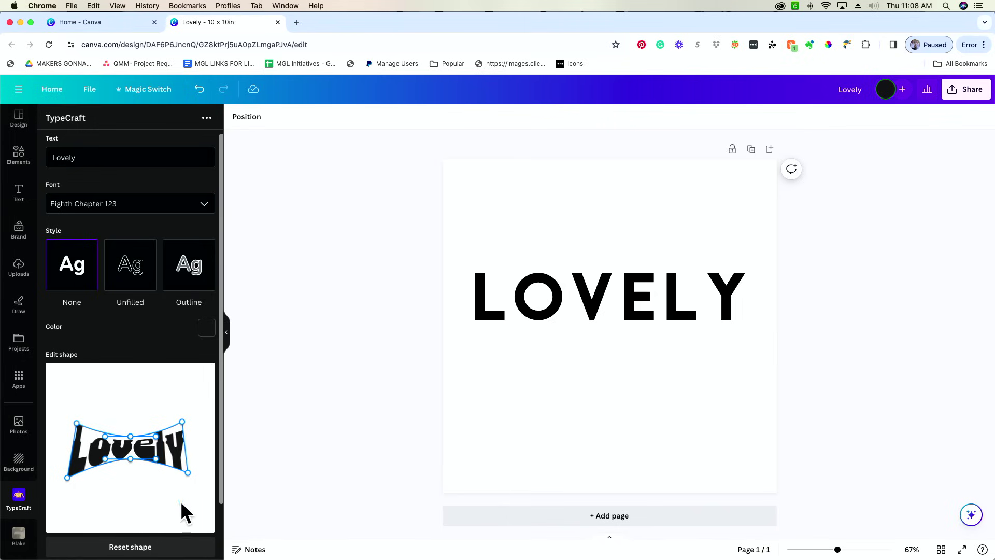
Add the warped "Lovely" TypeCraft lettering to the design and place it enlarged and centred just beneath the "LOVELY" text.
scroll(133, 516, down, 2)
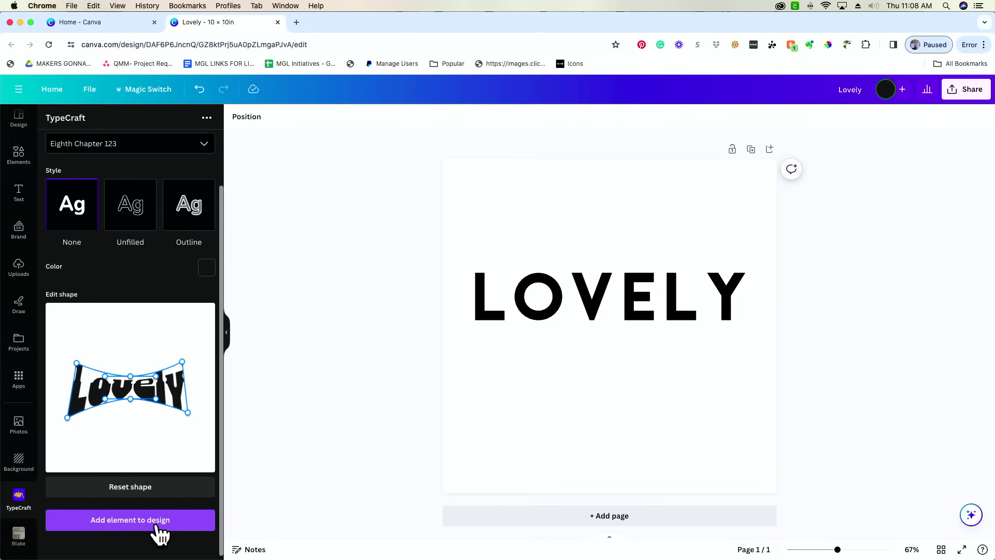
click(155, 524)
drag(542, 358, 469, 396)
drag(584, 337, 615, 376)
click(478, 418)
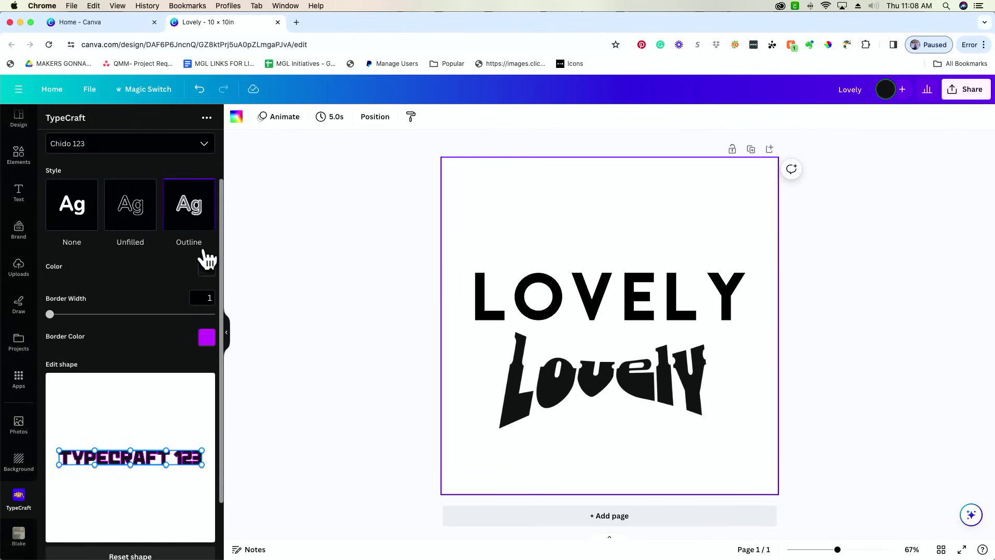
Give the new Outline-style TypeCraft lettering a border width of 3 and an orange border colour.
mouse_move(50, 314)
mouse_down()
mouse_move(79, 314)
mouse_move(67, 316)
mouse_up()
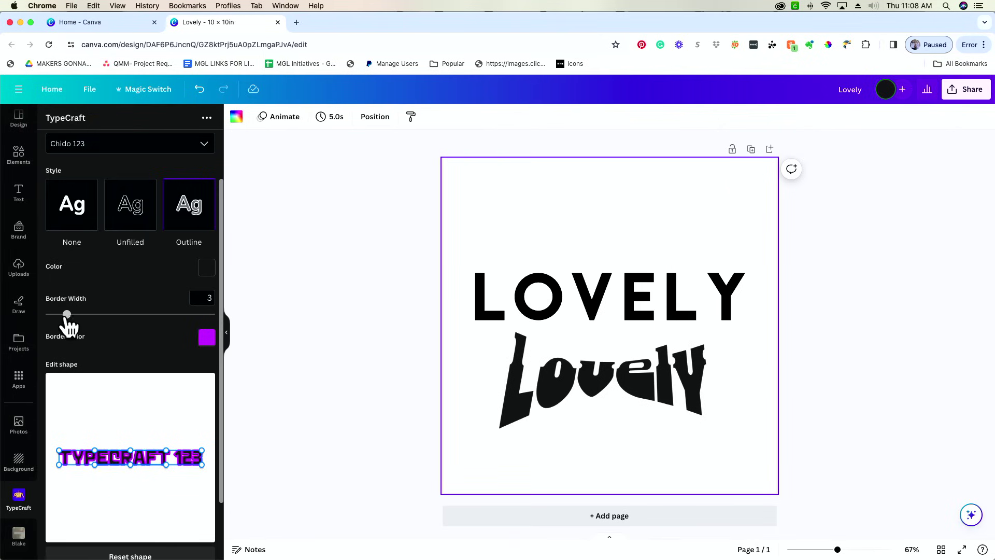
click(202, 344)
mouse_move(139, 247)
mouse_down()
mouse_move(138, 225)
mouse_move(136, 235)
mouse_up()
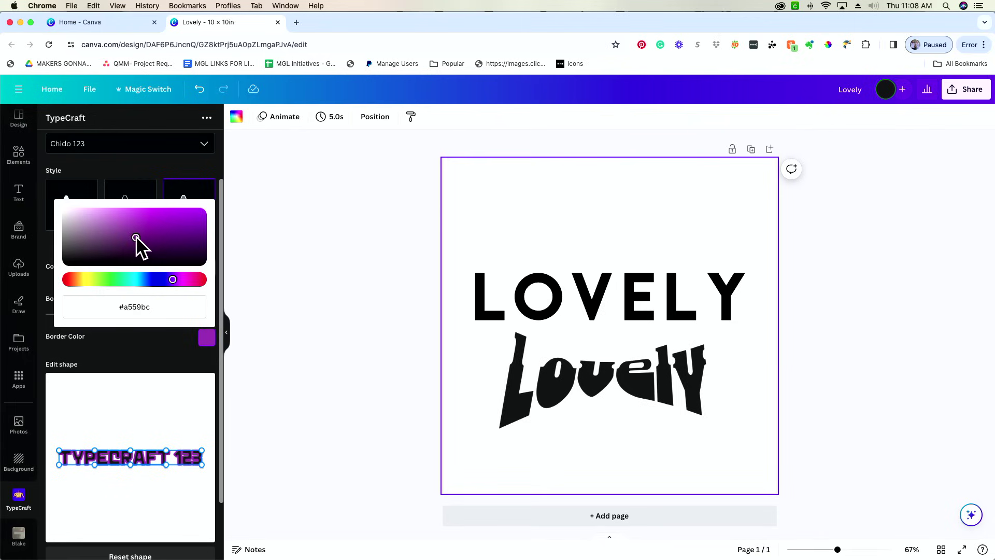
click(83, 279)
drag(185, 203, 182, 209)
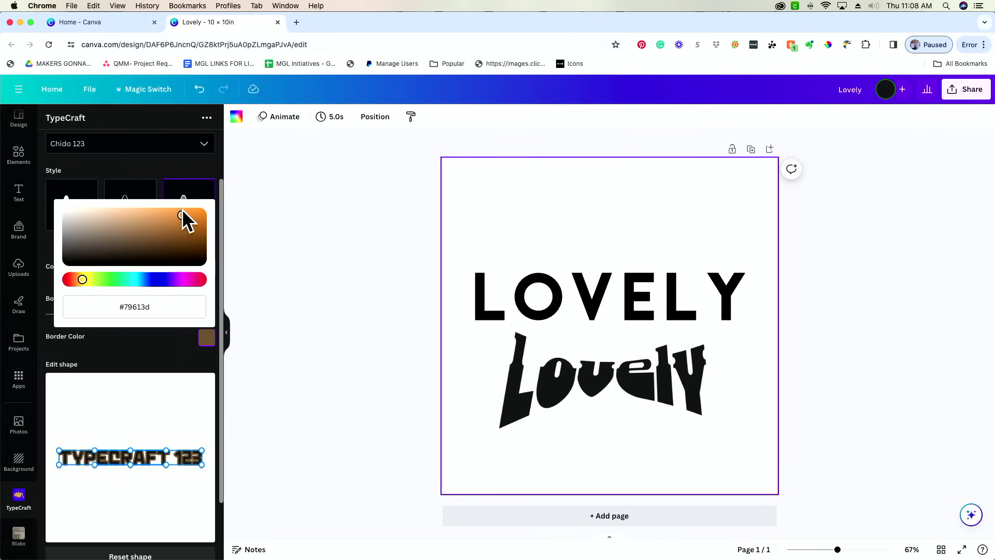
click(164, 345)
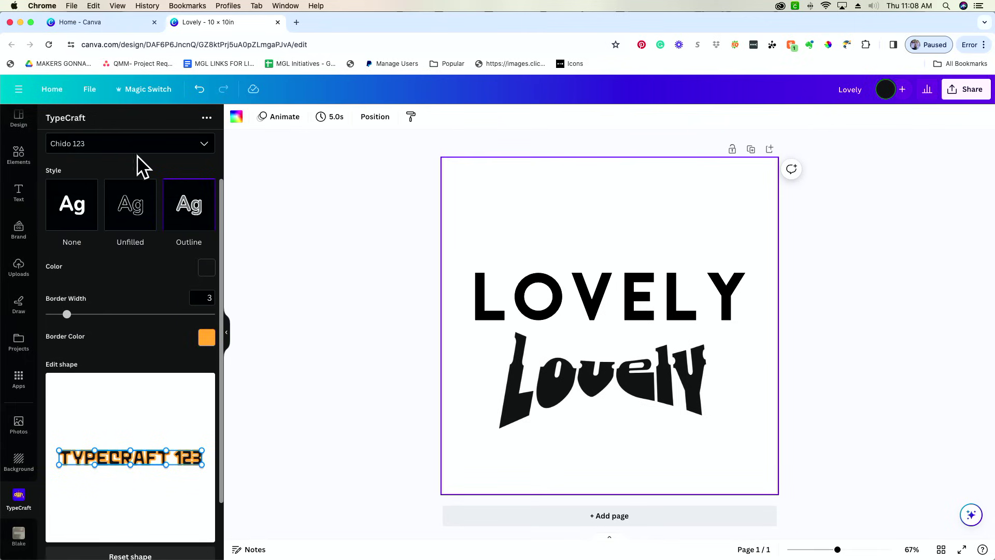
Replace the TypeCraft placeholder text with "Lovely".
scroll(100, 156, up, 3)
drag(118, 157, 61, 155)
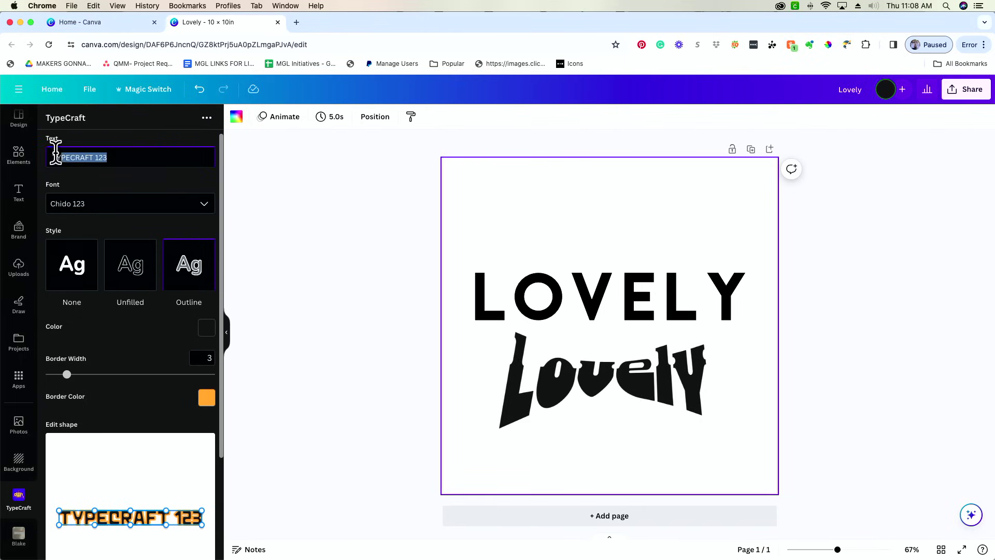
text(Lovely)
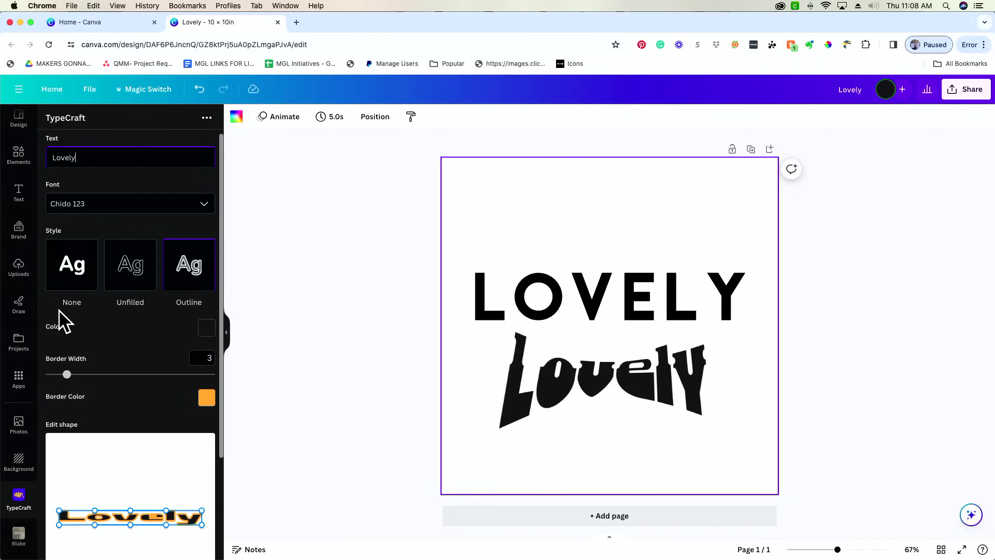
Warp the outlined "Lovely" lettering into an oval bulge with raised upper corners and a tall middle, and add it to the design.
scroll(58, 309, down, 2)
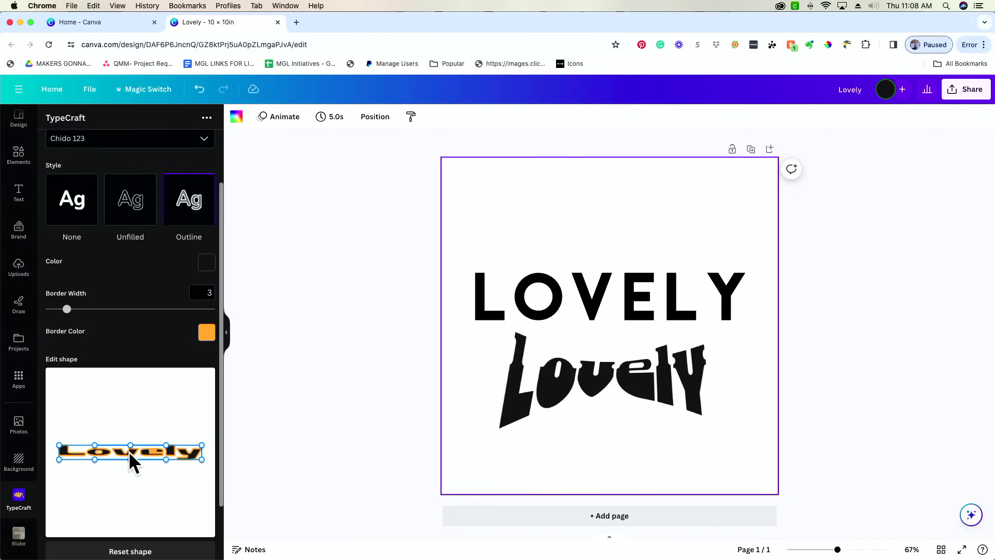
drag(59, 445, 58, 426)
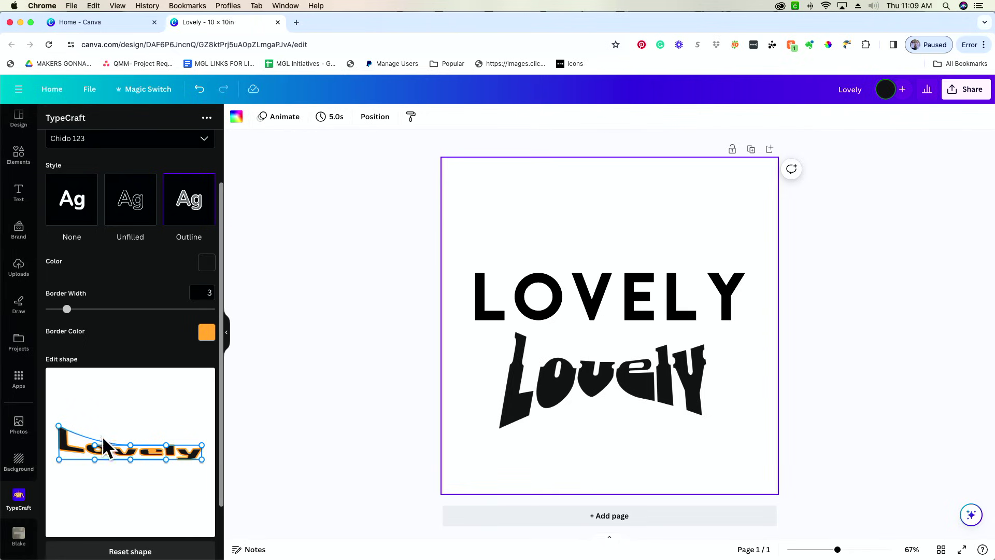
drag(201, 445, 203, 428)
drag(130, 444, 128, 493)
drag(129, 426, 133, 388)
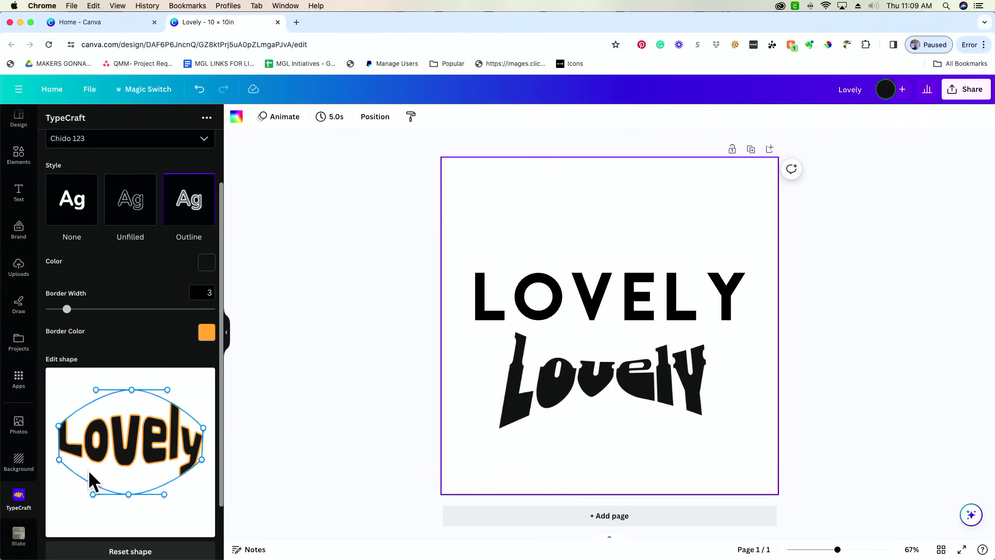
scroll(89, 471, down, 2)
click(111, 537)
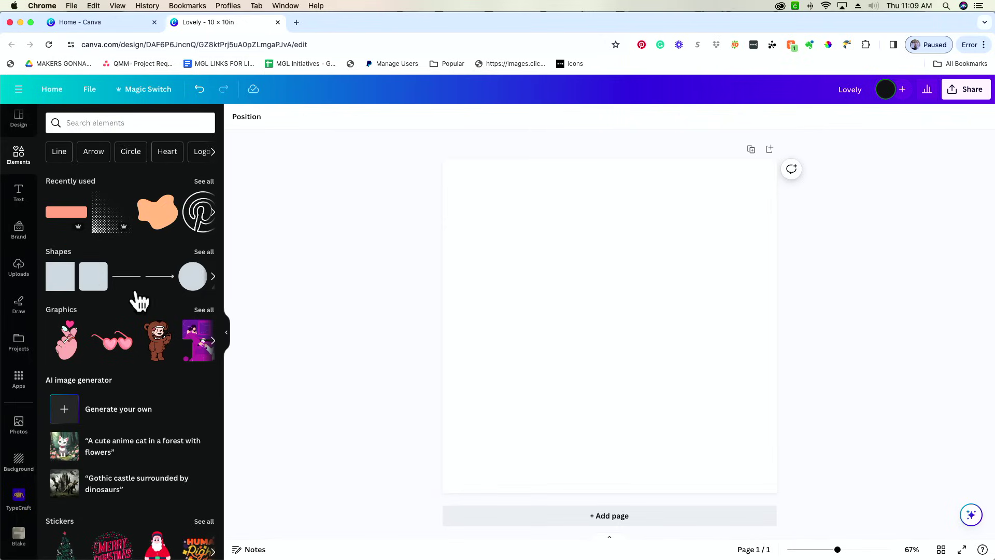
Show all graphics in the elements library and search them for "flowers".
click(207, 313)
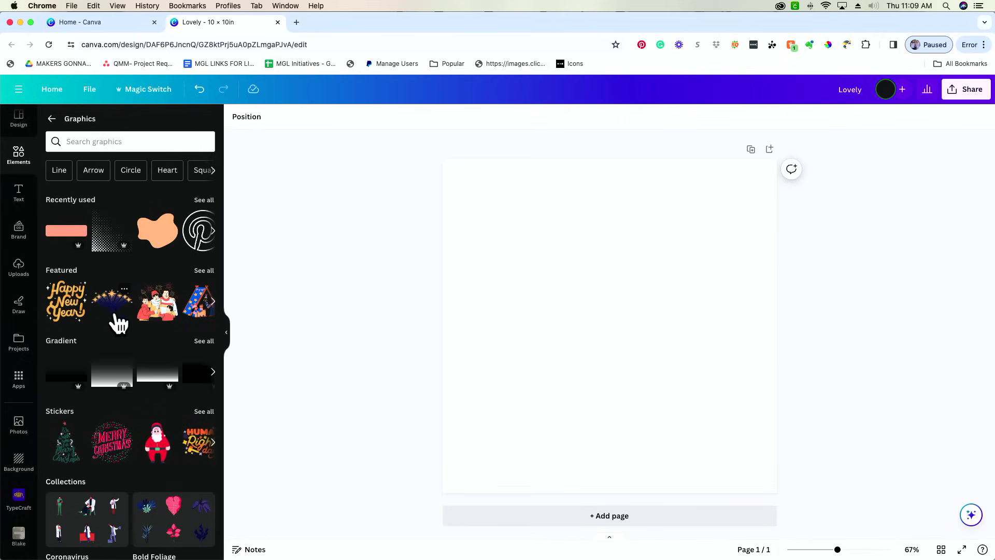
click(99, 141)
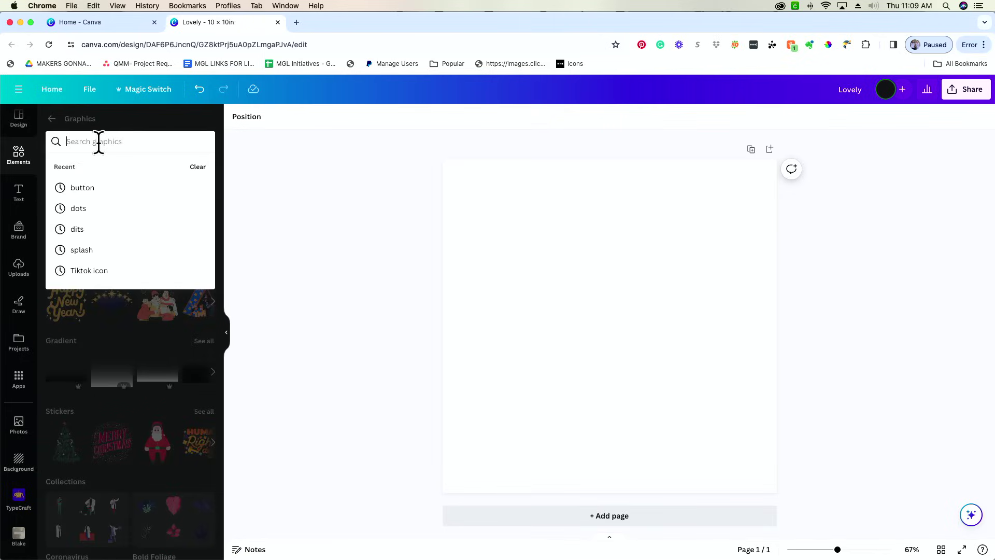
text(flowers)
key(Return)
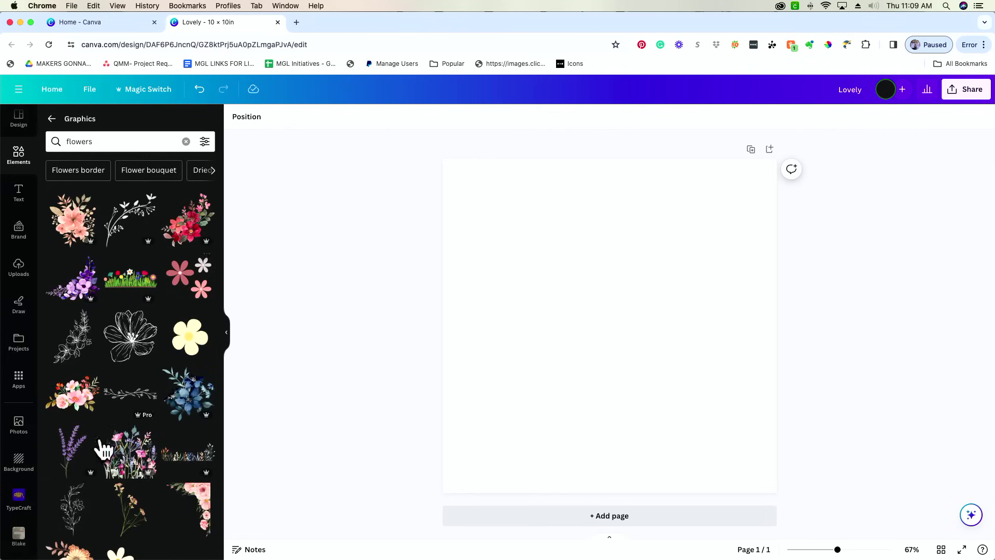
View the keywords of the watercolor wildflower graphic, search graphics by its "watercolor" keyword and browse the results.
scroll(109, 454, down, 1)
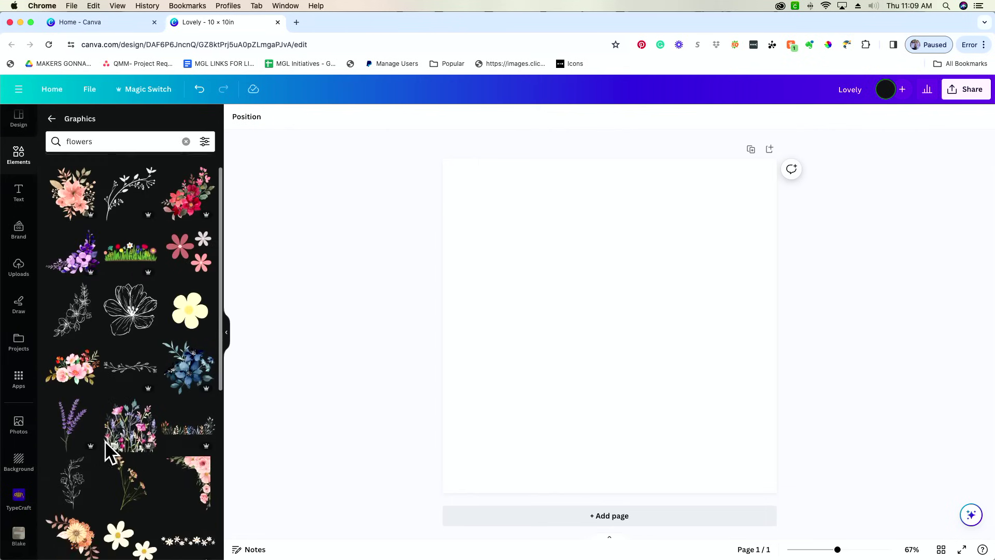
click(148, 407)
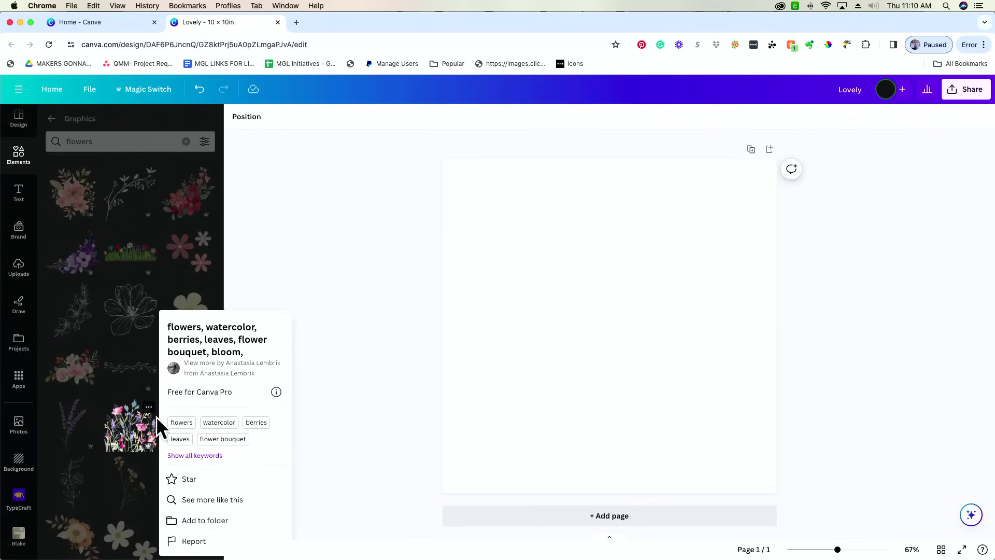
click(196, 456)
click(220, 423)
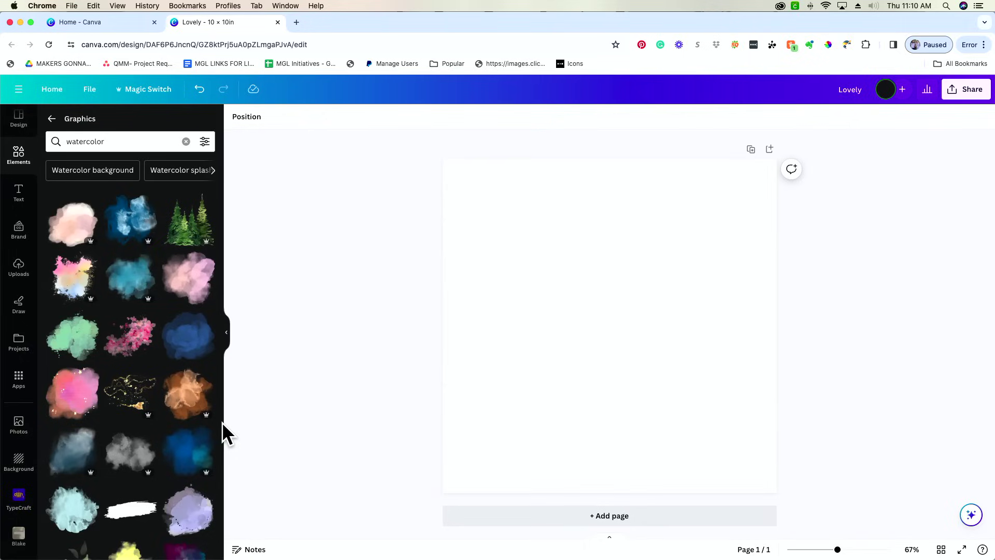
scroll(104, 363, down, 5)
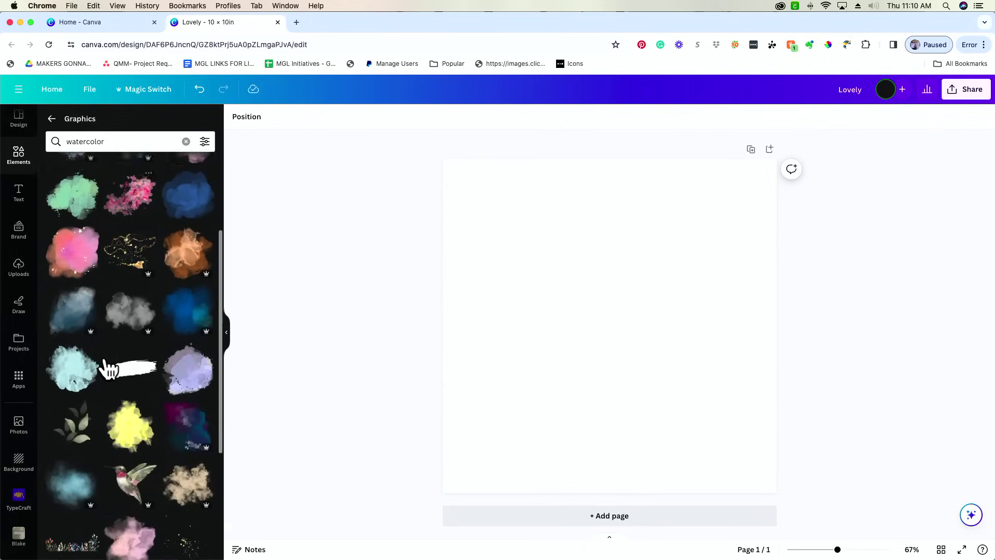
scroll(107, 369, down, 10)
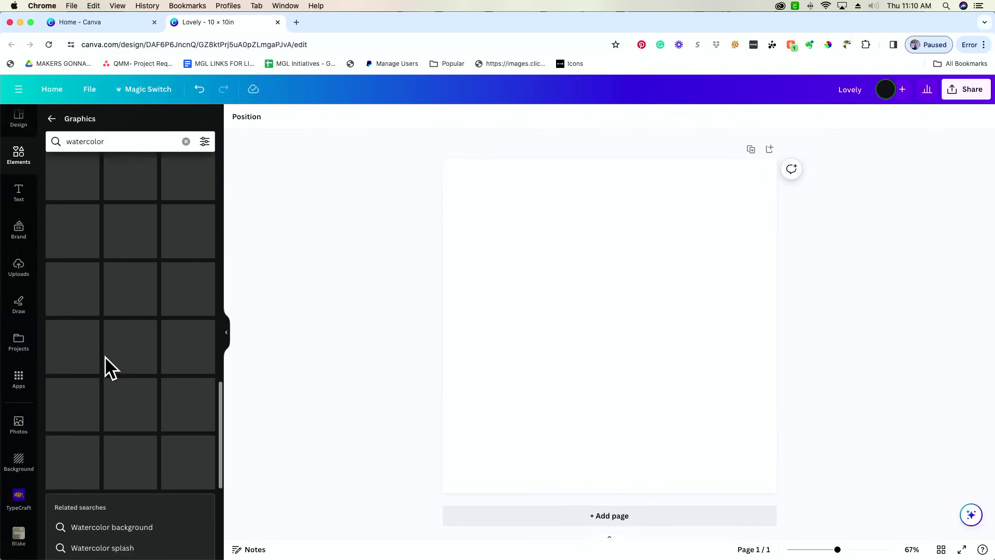
scroll(108, 369, up, 15)
Refine the graphics search to "watercolor florals" and browse the floral artwork.
click(124, 141)
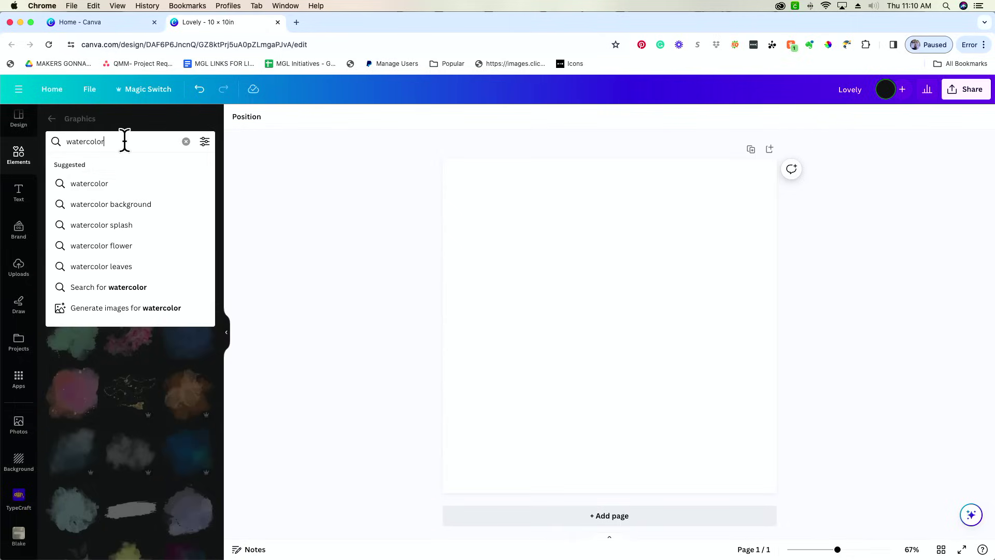
text(floral)
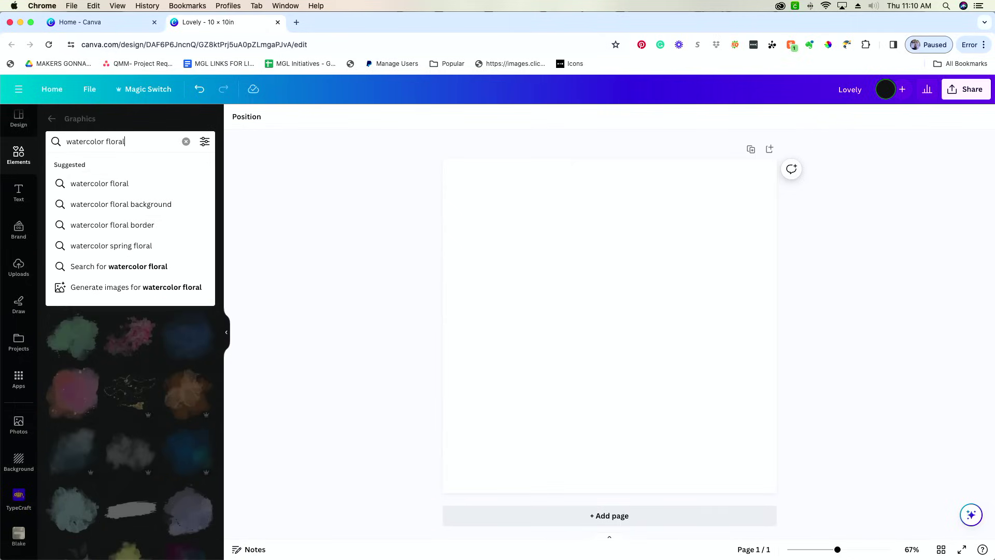
text(s)
key(Return)
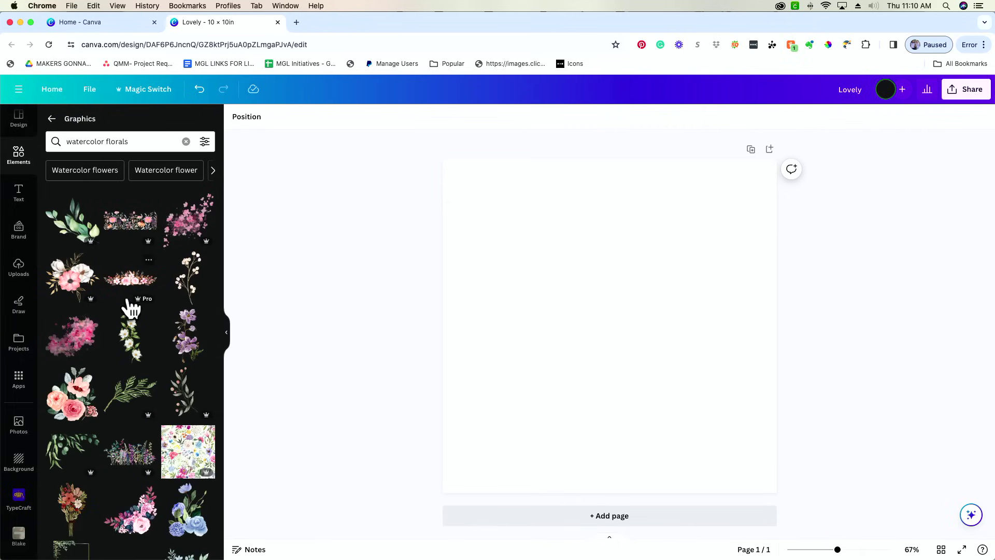
scroll(103, 422, down, 10)
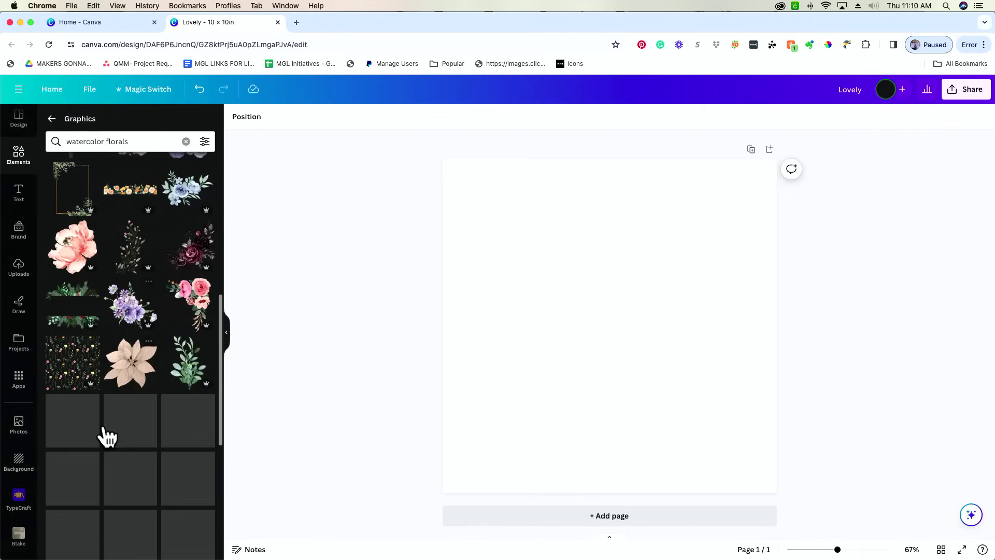
scroll(104, 424, down, 5)
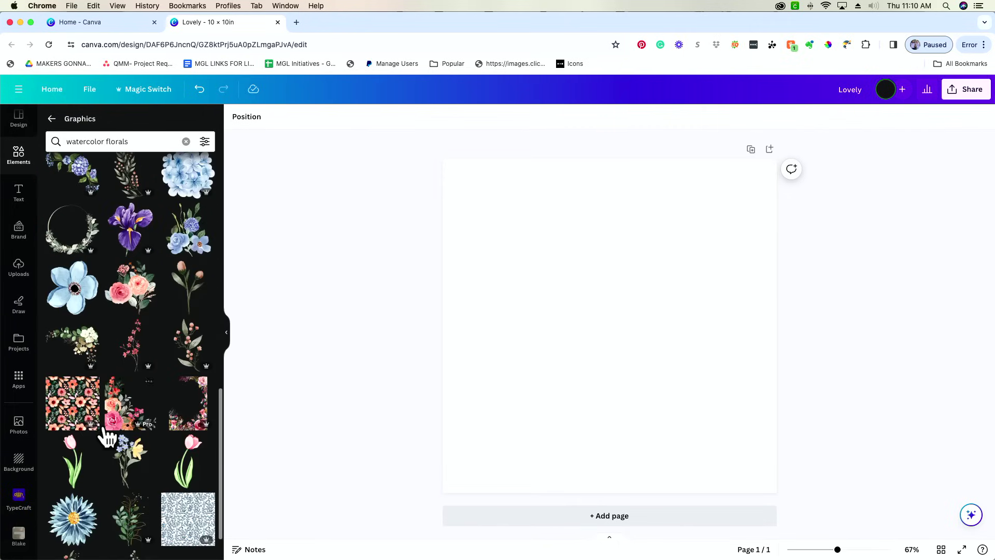
scroll(104, 424, up, 15)
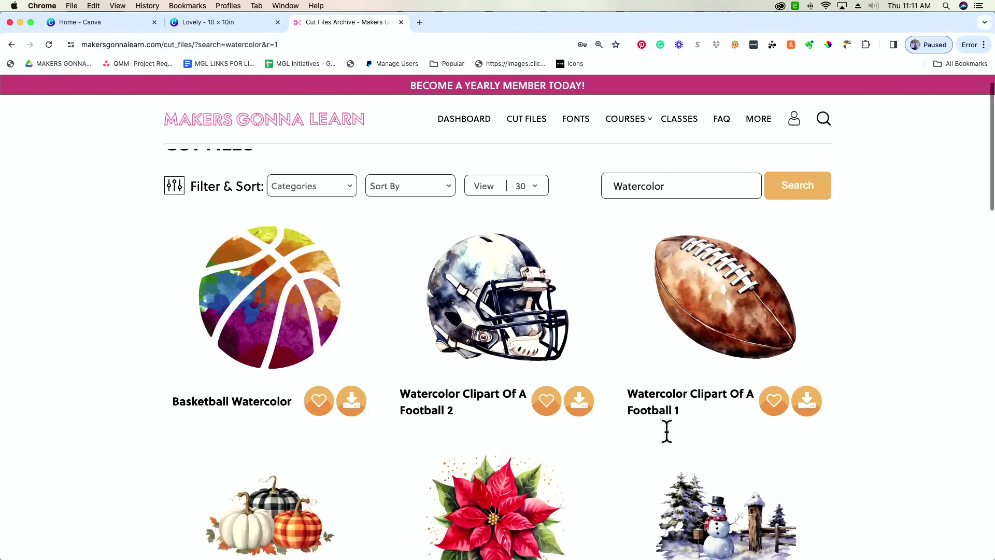
On the Makers Gonna Learn site, find Watercolor Fall Flower Bouquet among the watercolor cut files, download it and open the zip.
scroll(667, 438, down, 3)
scroll(667, 440, up, 3)
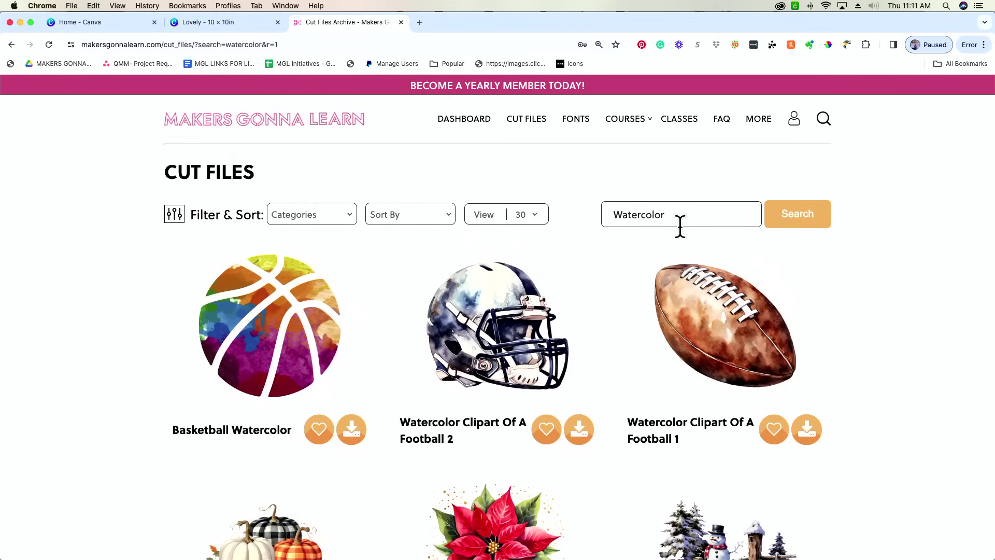
scroll(896, 418, down, 2)
scroll(896, 416, down, 5)
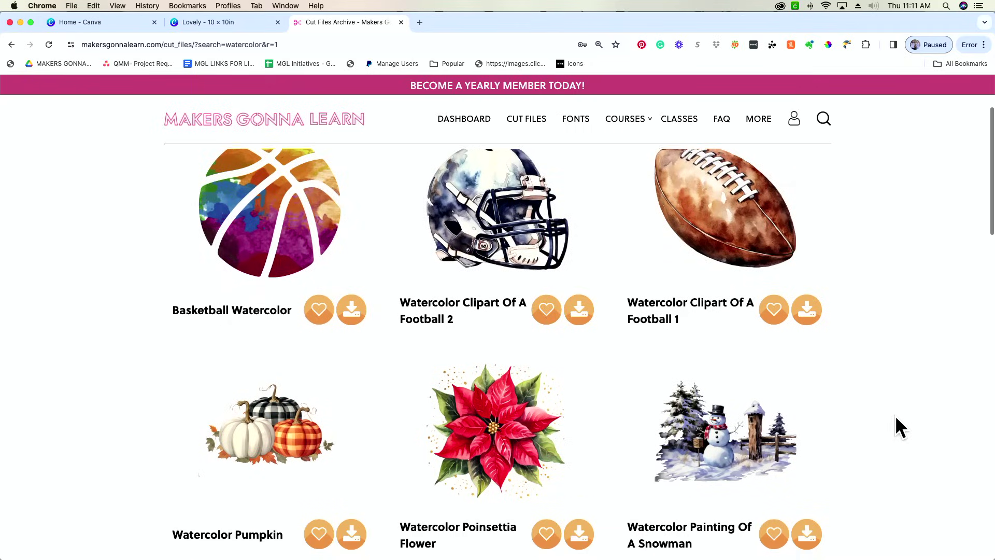
scroll(895, 415, up, 2)
scroll(896, 414, down, 10)
scroll(900, 403, down, 7)
scroll(900, 403, up, 10)
scroll(883, 410, up, 2)
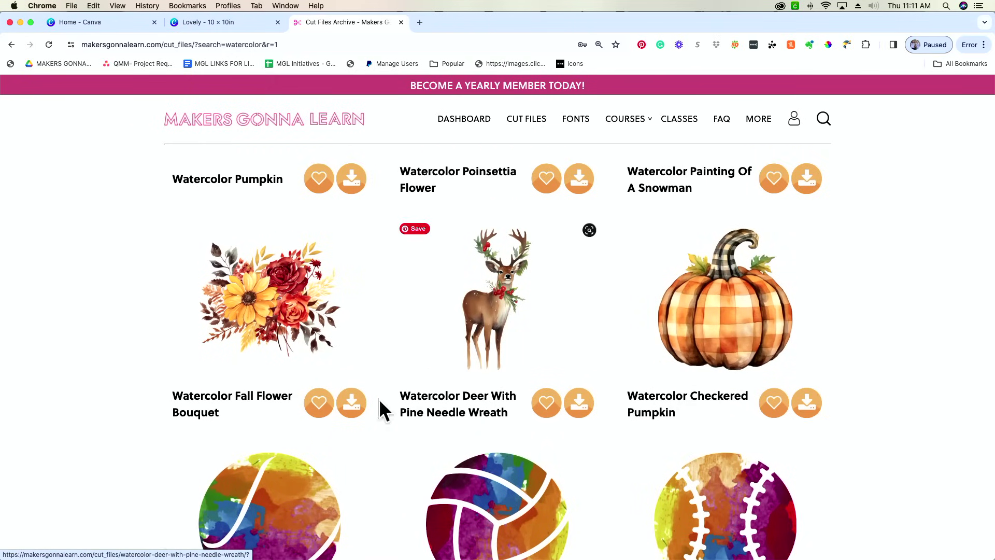
click(352, 404)
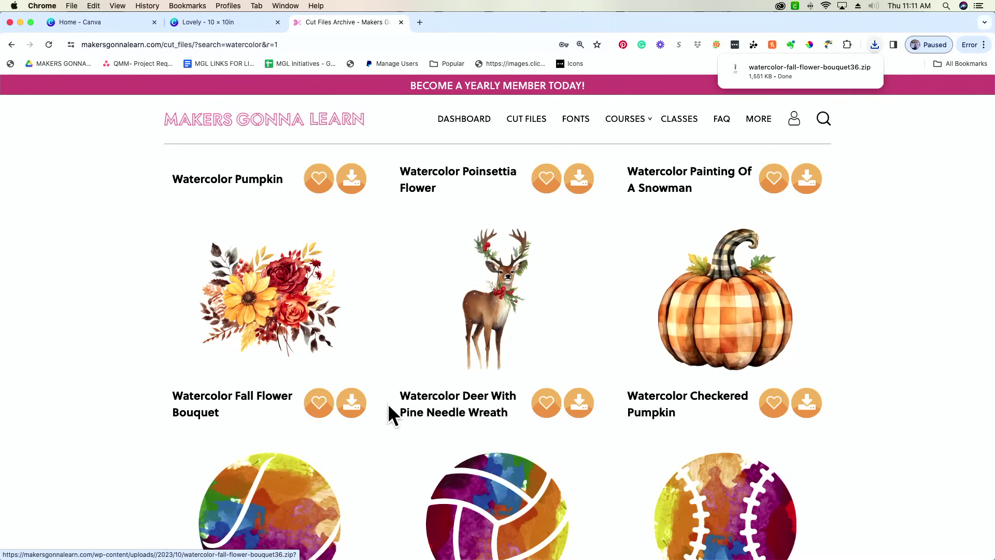
click(786, 72)
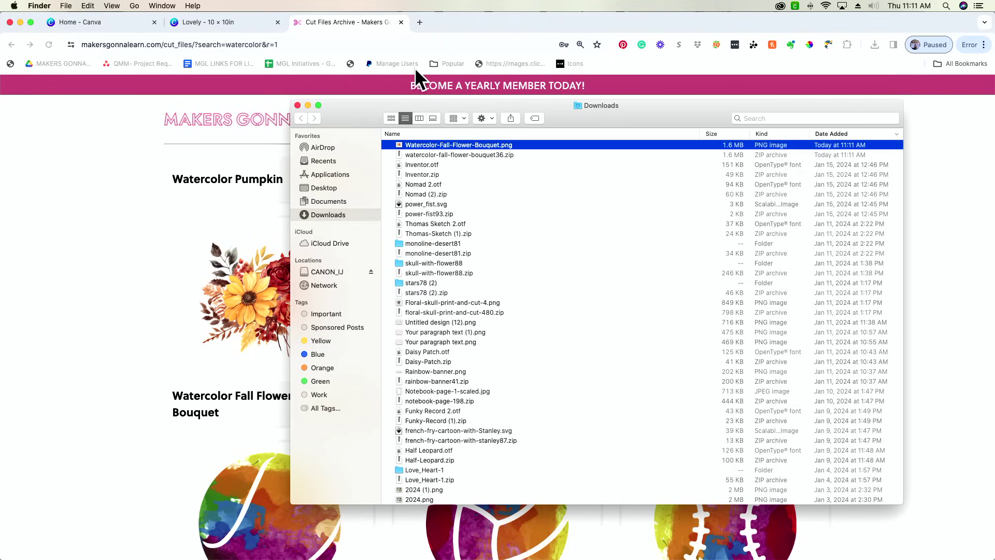
Upload Watercolor-Fall-Flower-Bouquet.png from Downloads to the Canva design and place it in the upper part of the blank page.
drag(353, 112, 472, 33)
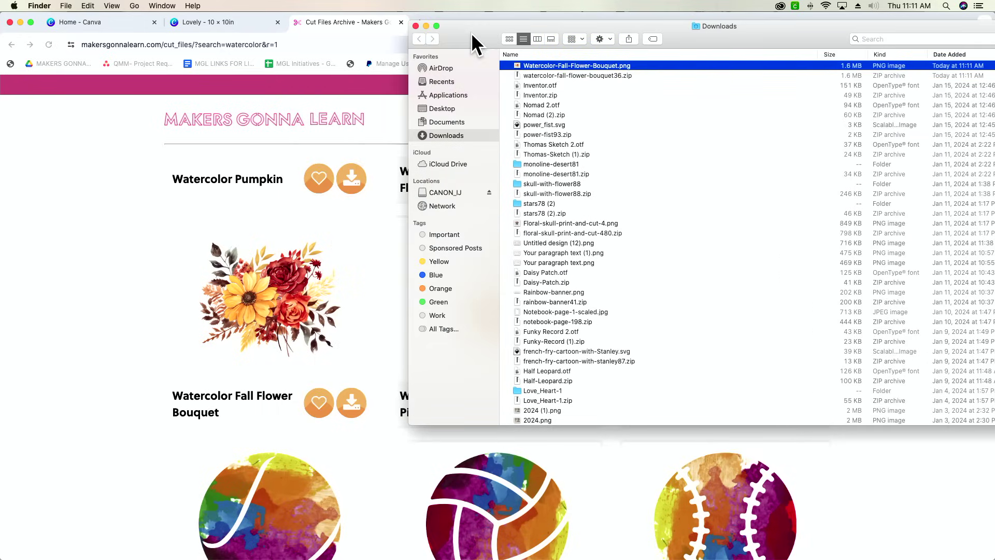
click(203, 23)
drag(548, 30, 595, 130)
drag(595, 67, 596, 326)
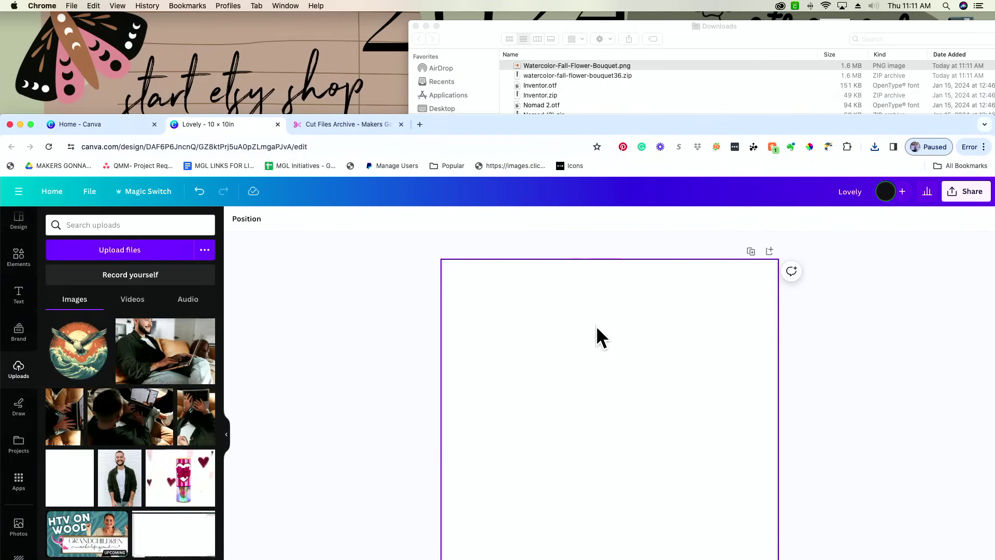
drag(555, 416, 546, 400)
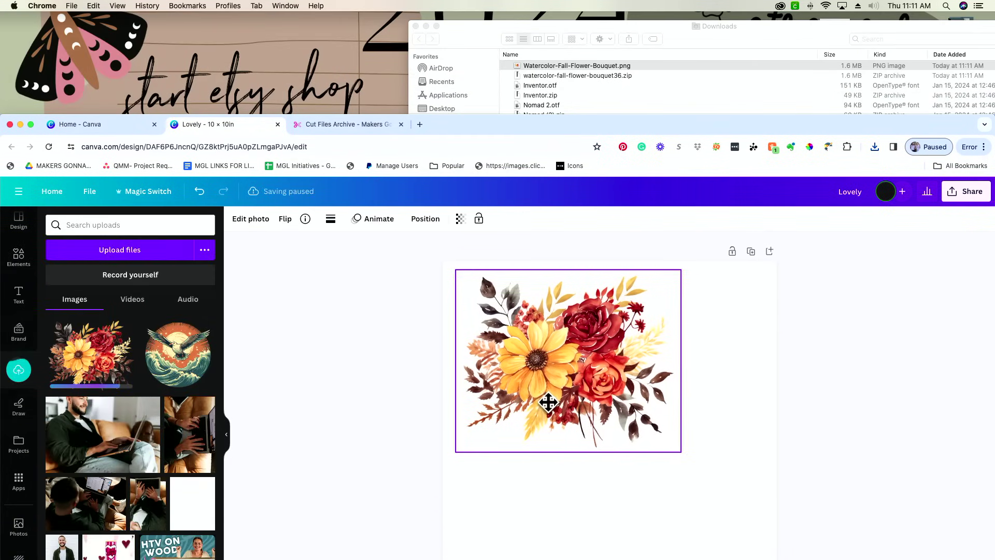
drag(613, 125, 624, 23)
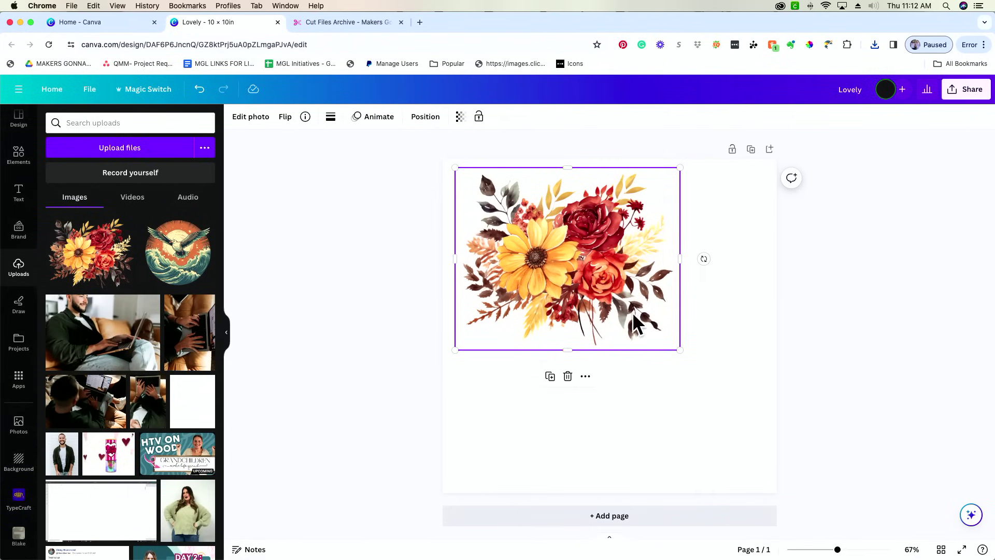
Try the bouquet lower on the page and return it to the upper part.
click(648, 408)
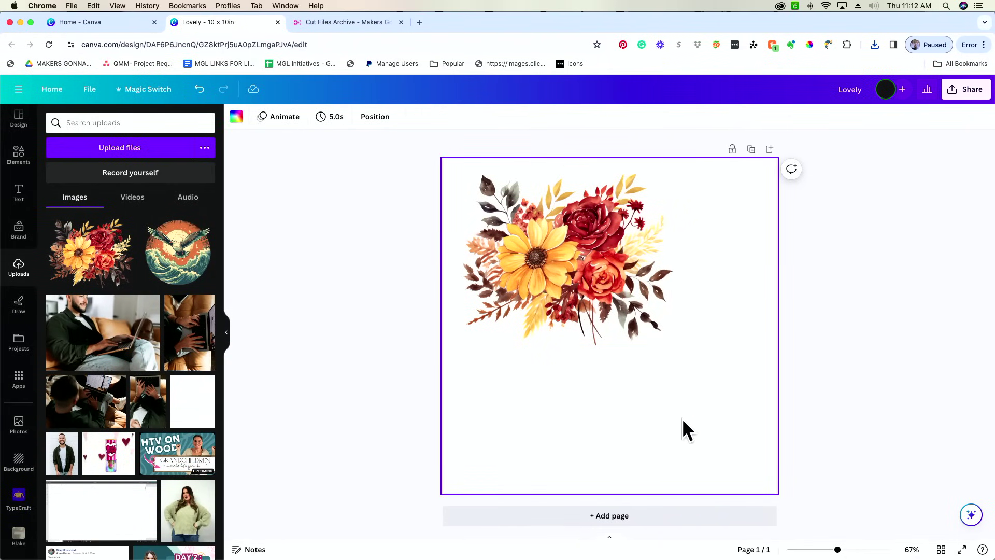
drag(544, 274, 544, 337)
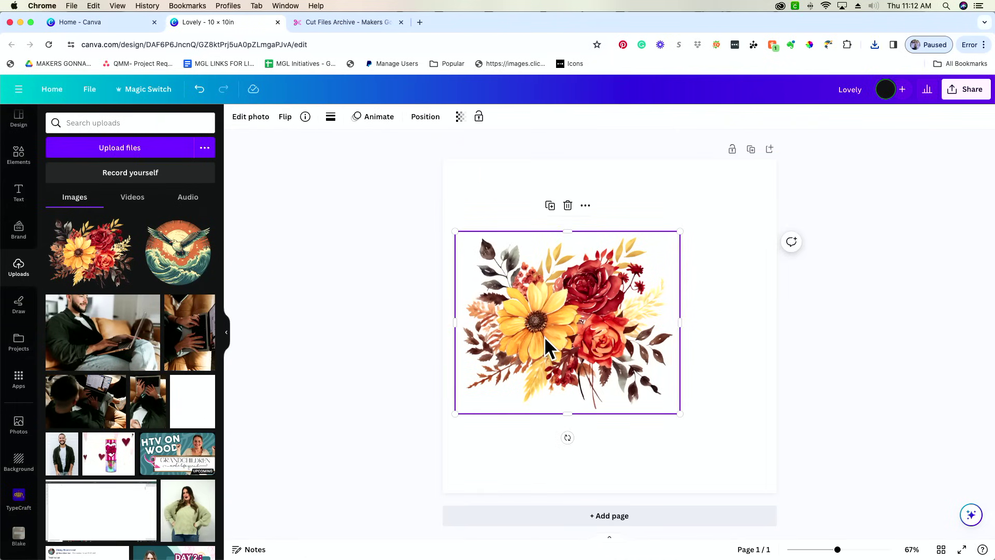
drag(544, 336, 547, 277)
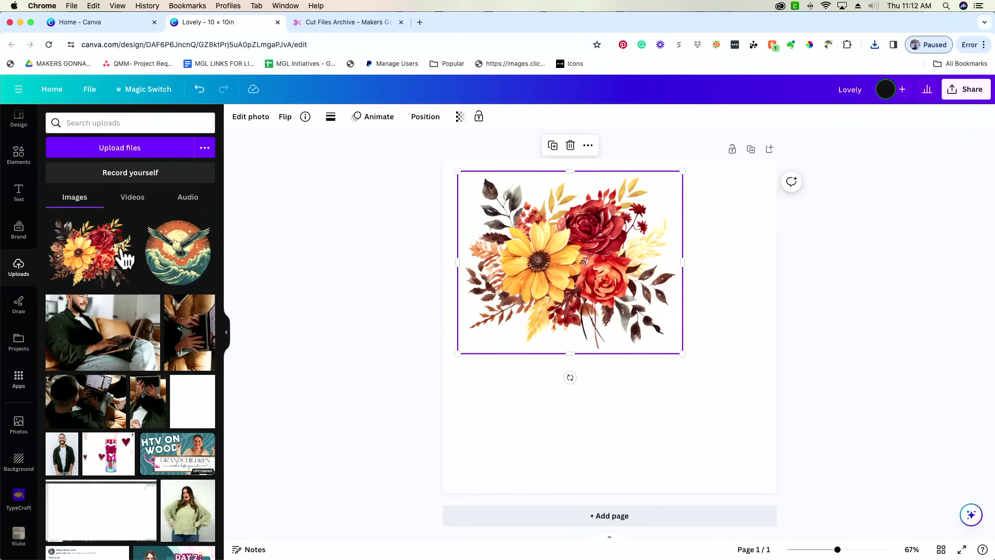
Add a text box below the bouquet reading "Welcome" and "to Our Wedding Shower" in the Apollo font at size 81.6.
click(19, 197)
click(122, 155)
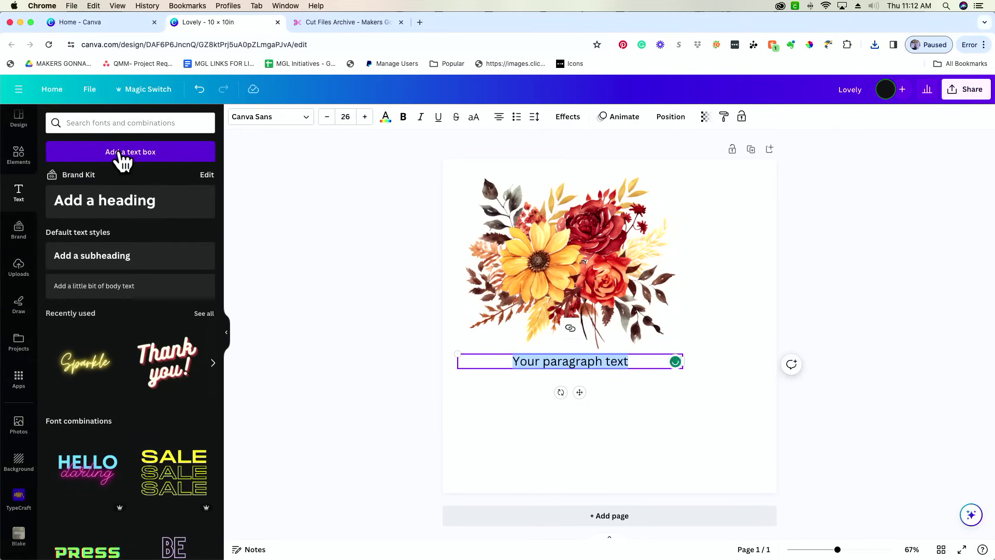
text(Welcome)
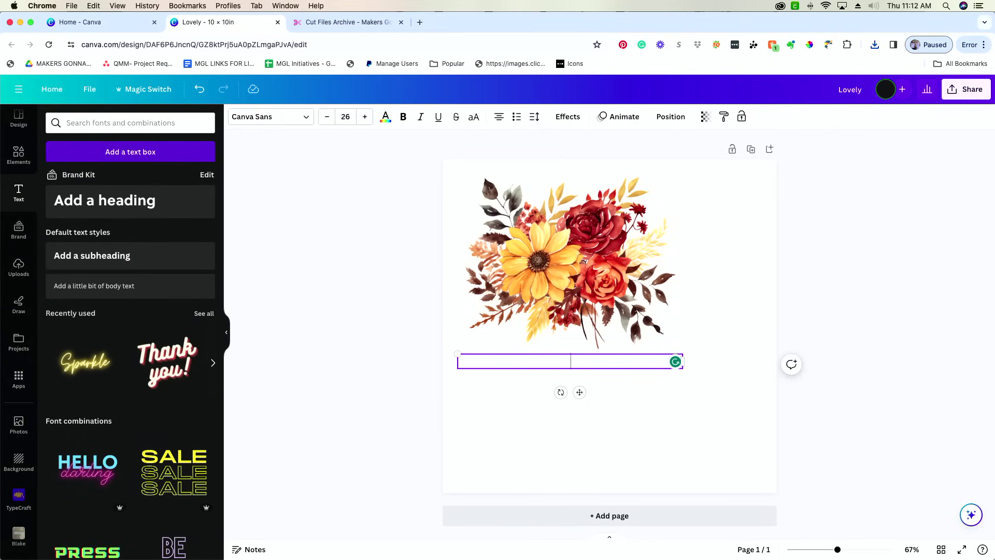
key(Return)
text(to Our Wedding Shower)
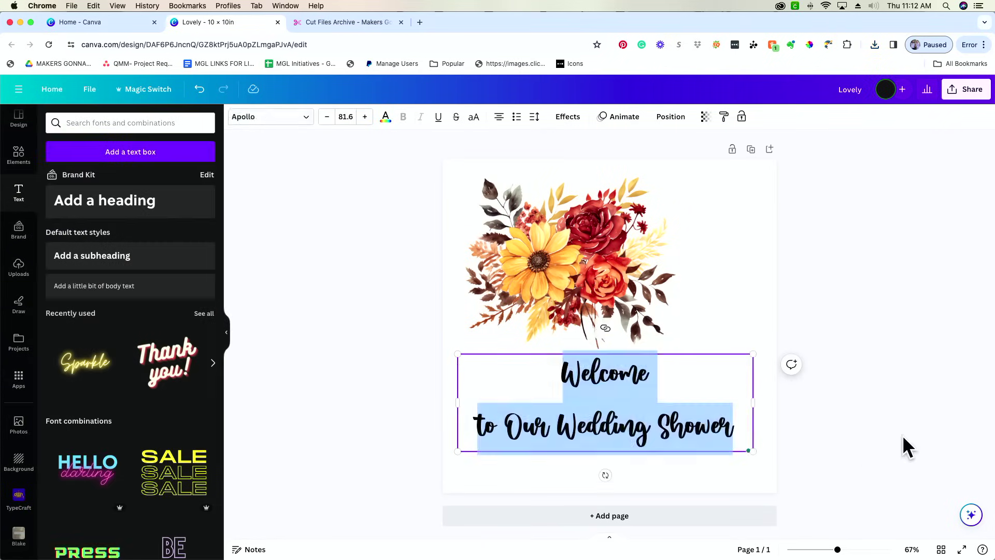
Arrange the text as three centered lines and shrink the bouquet, centering it above them.
click(638, 349)
click(748, 446)
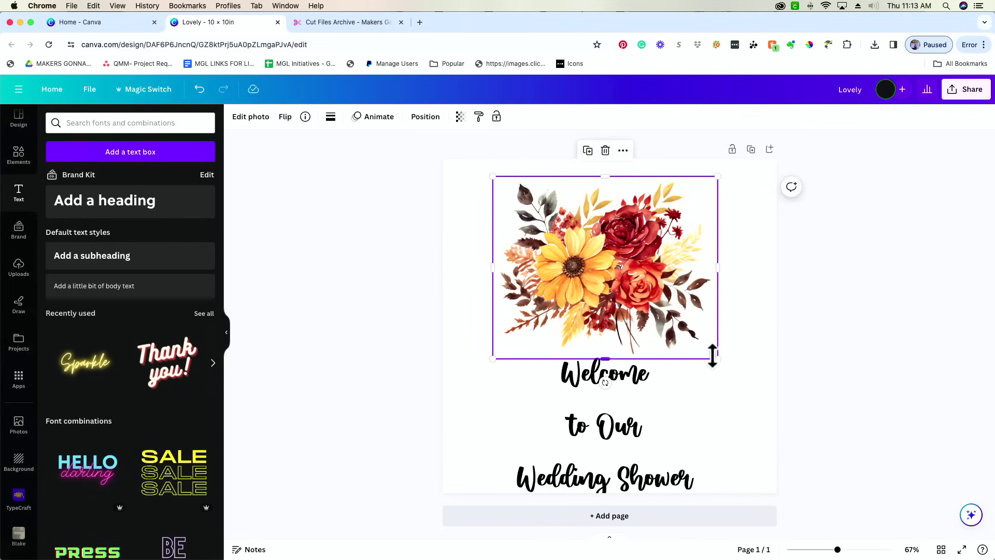
drag(712, 355, 632, 244)
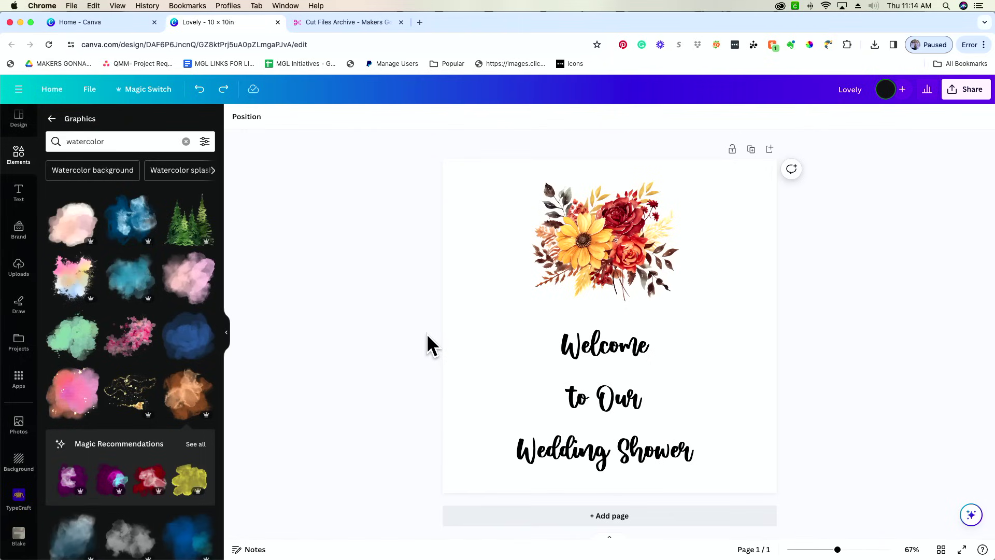
Apply the bouquet's colors to the page repeatedly until the background is taupe brown and the text dark brown.
click(641, 254)
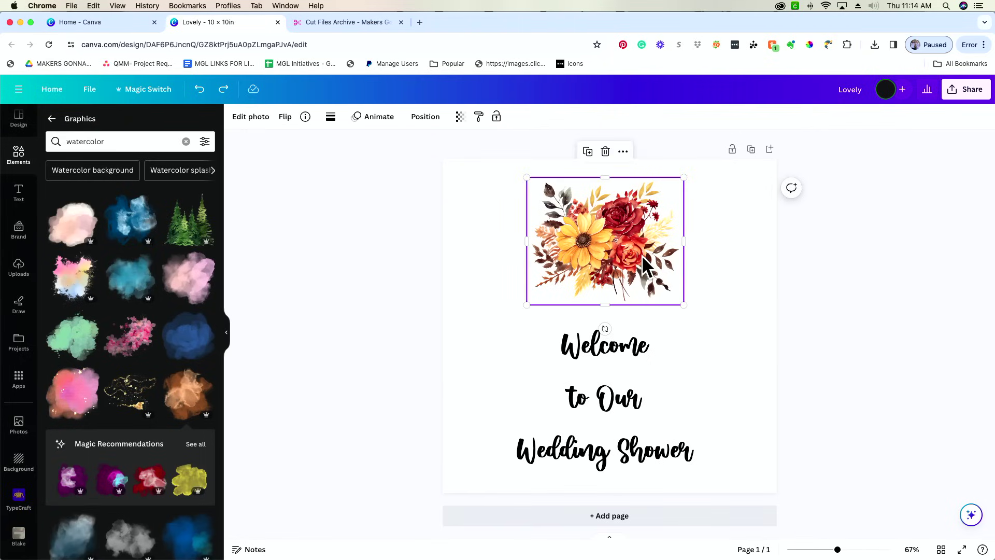
click(626, 153)
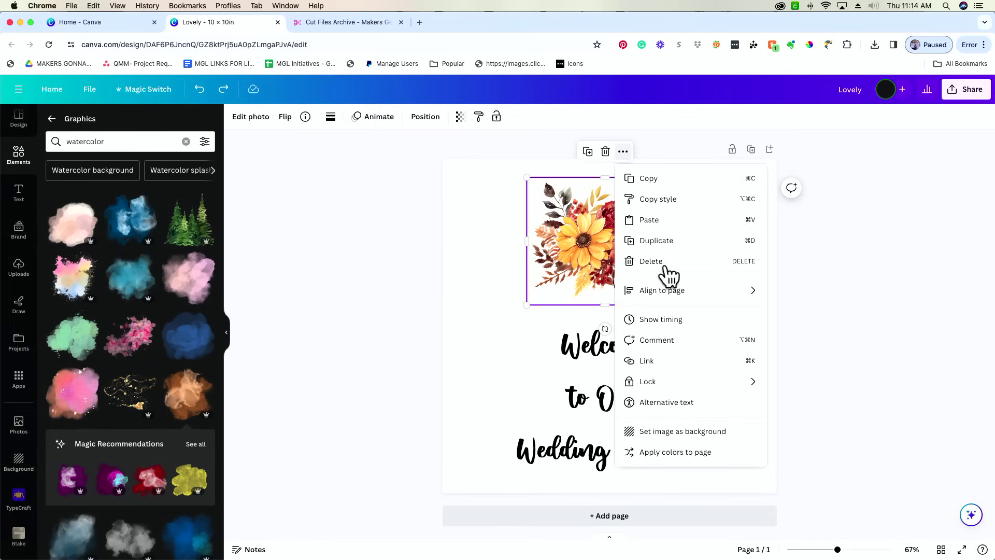
click(675, 453)
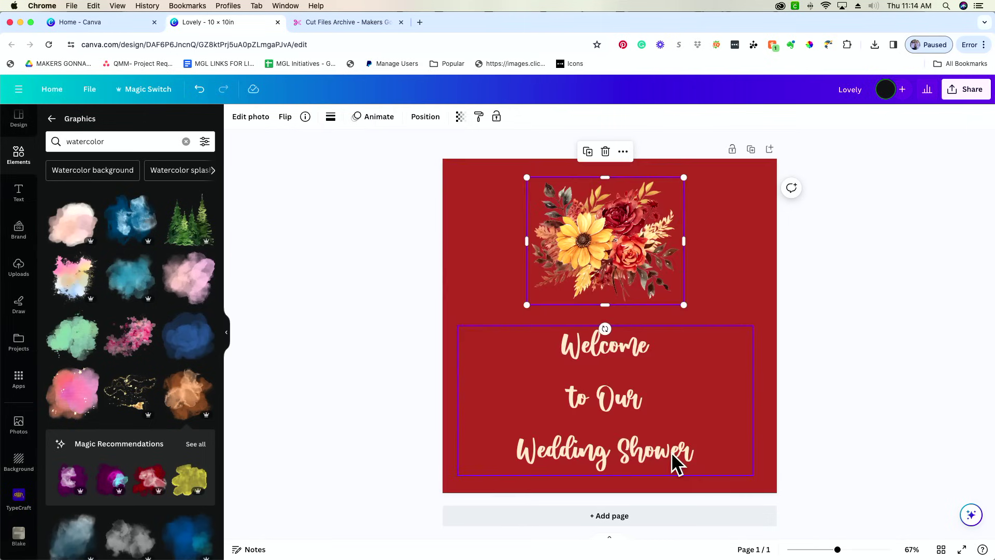
click(831, 424)
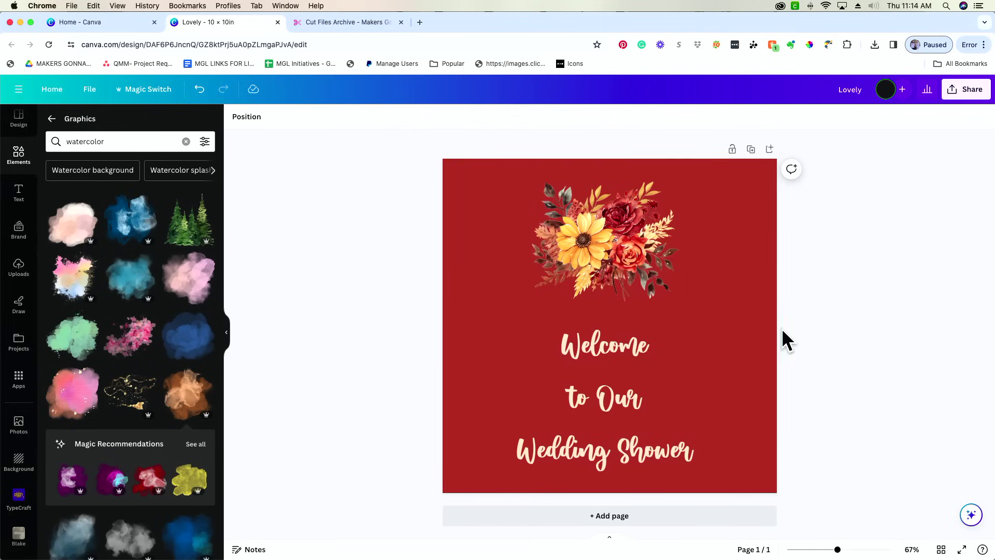
click(583, 260)
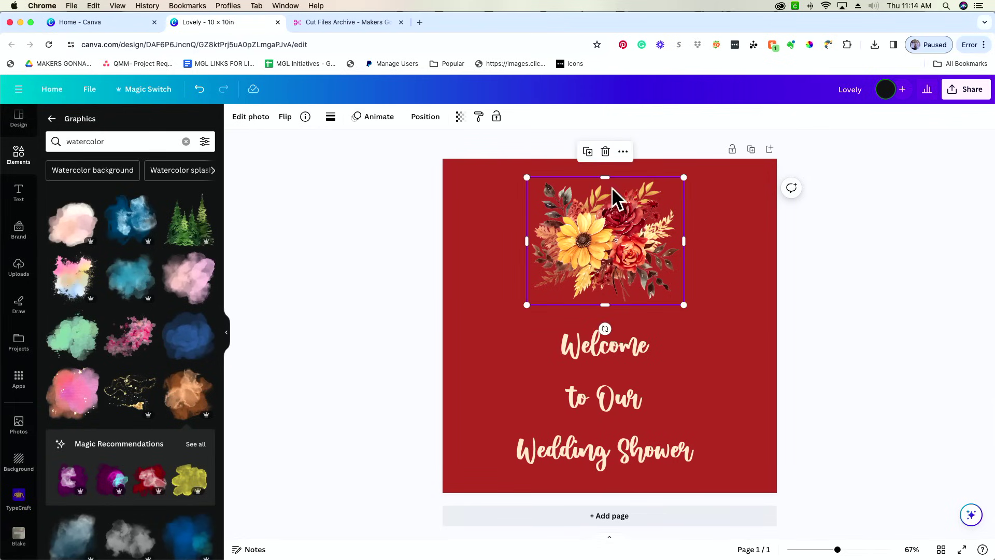
click(624, 151)
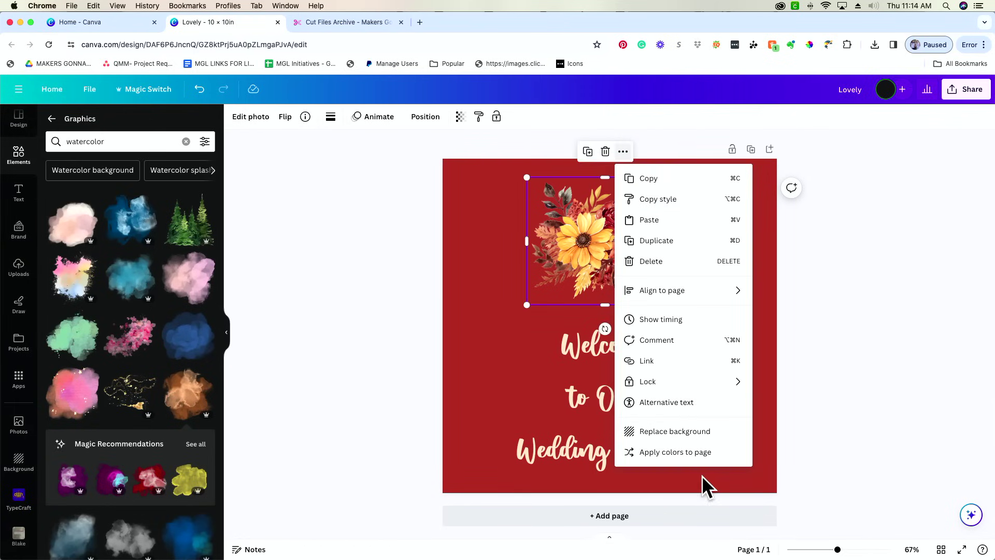
click(703, 453)
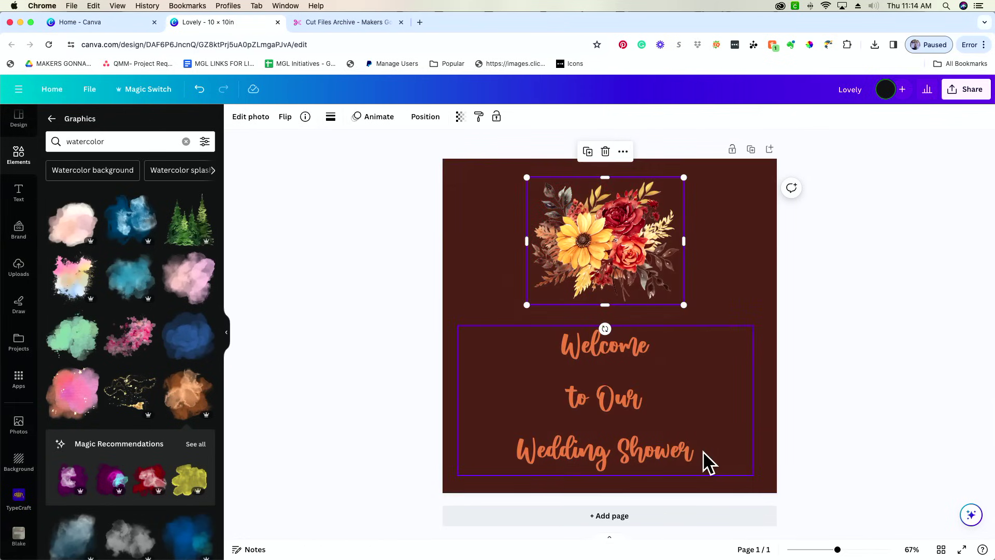
click(623, 151)
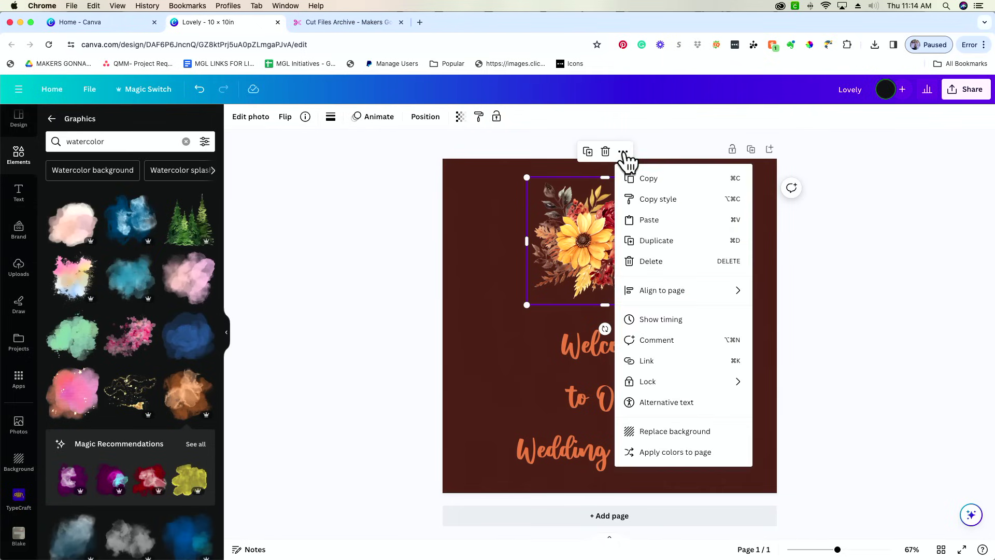
click(659, 453)
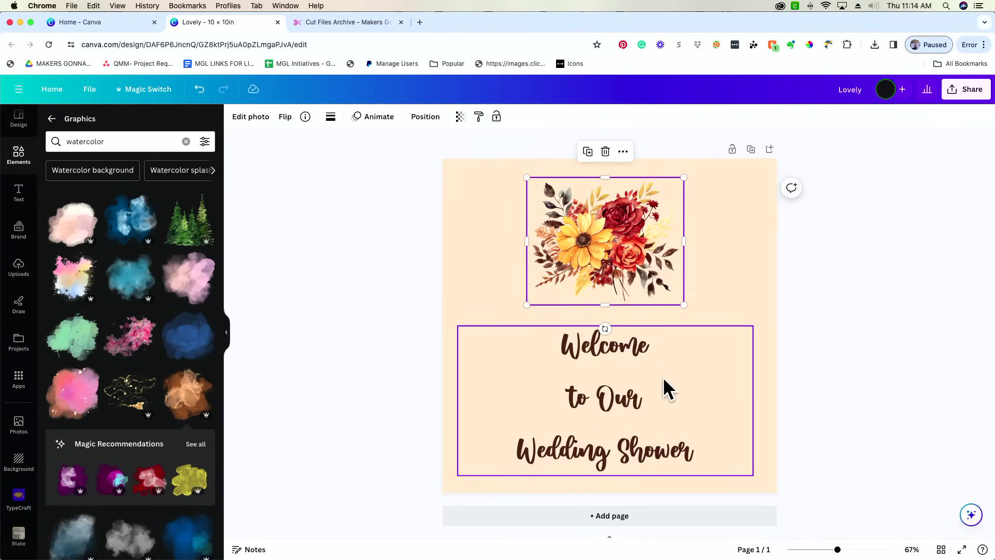
click(624, 152)
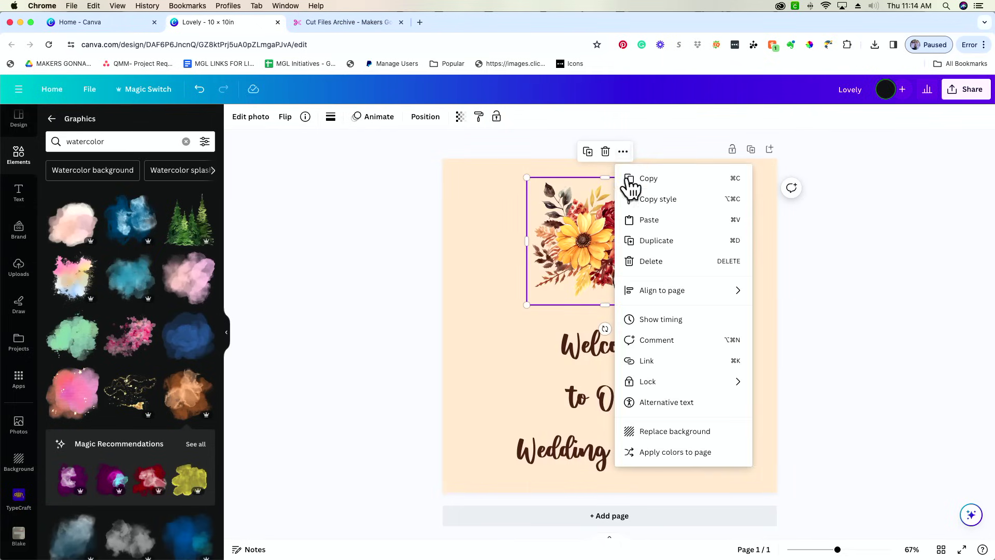
click(667, 454)
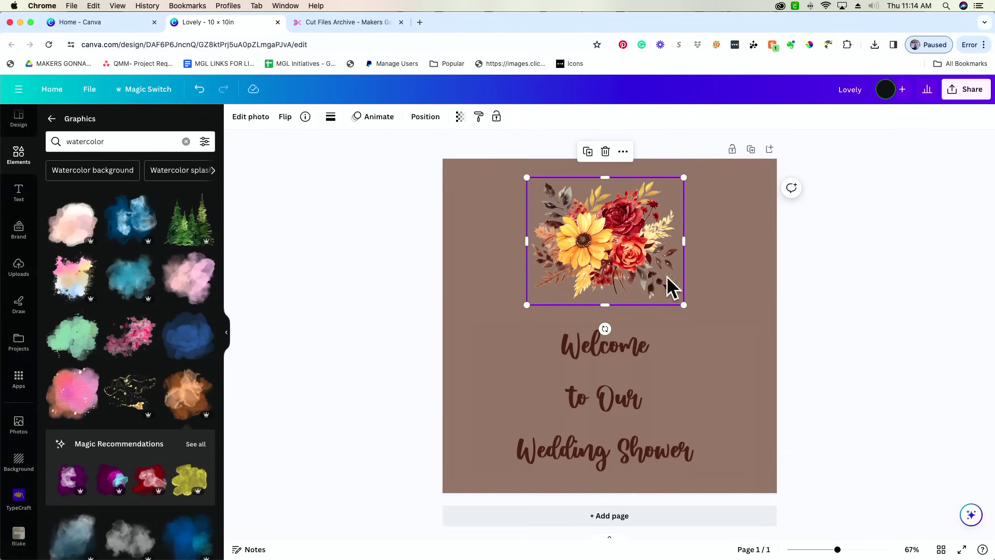
click(815, 326)
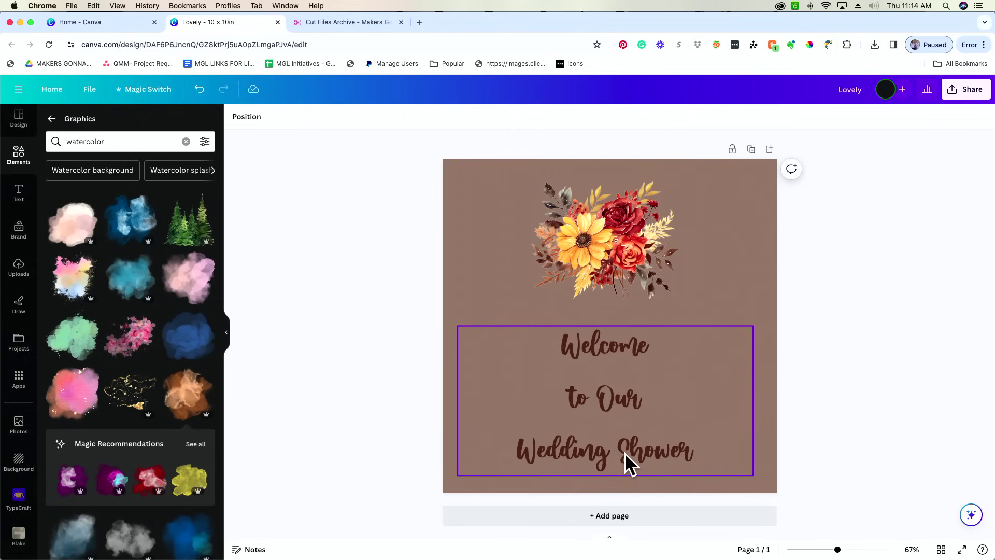
Set the "Welcome to Our Wedding Shower" text color to white.
click(599, 429)
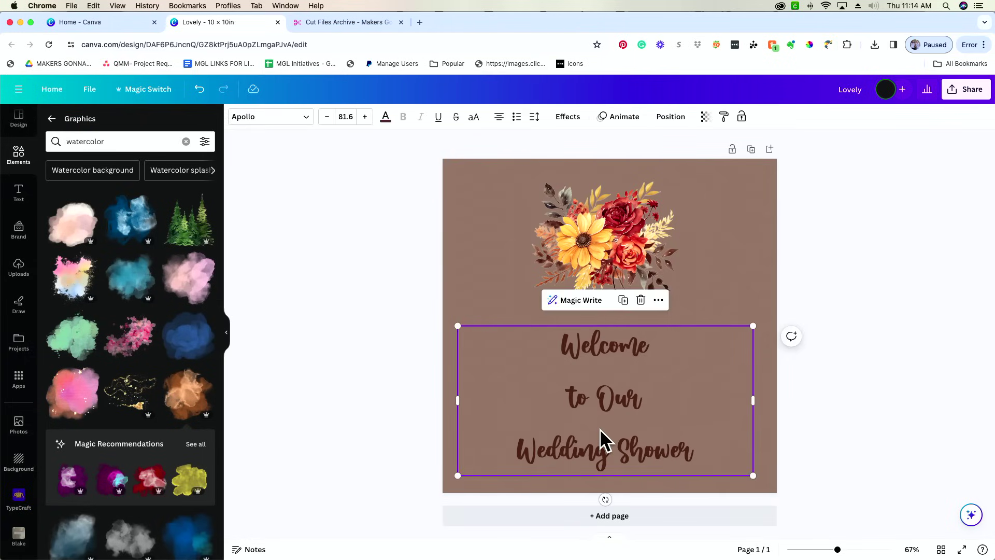
click(385, 117)
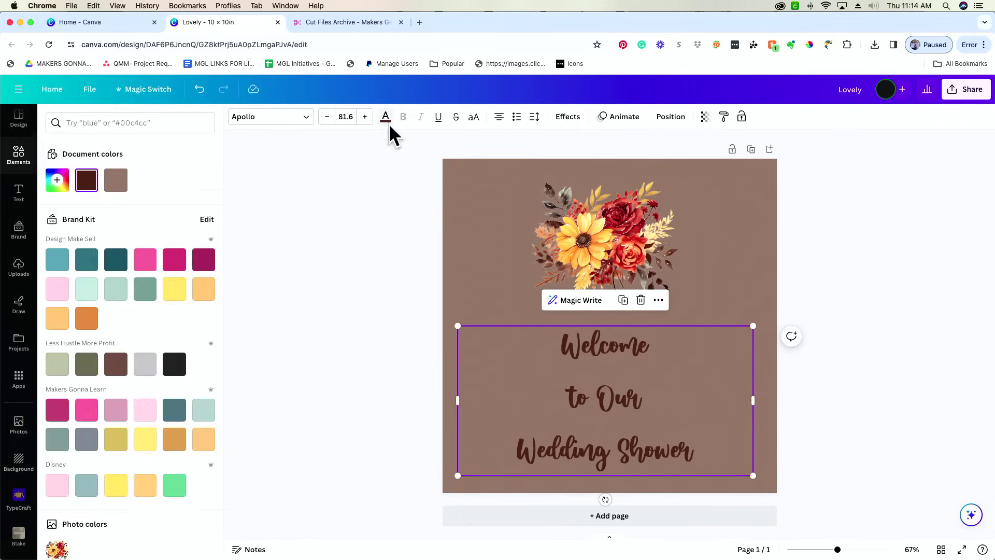
scroll(138, 369, down, 5)
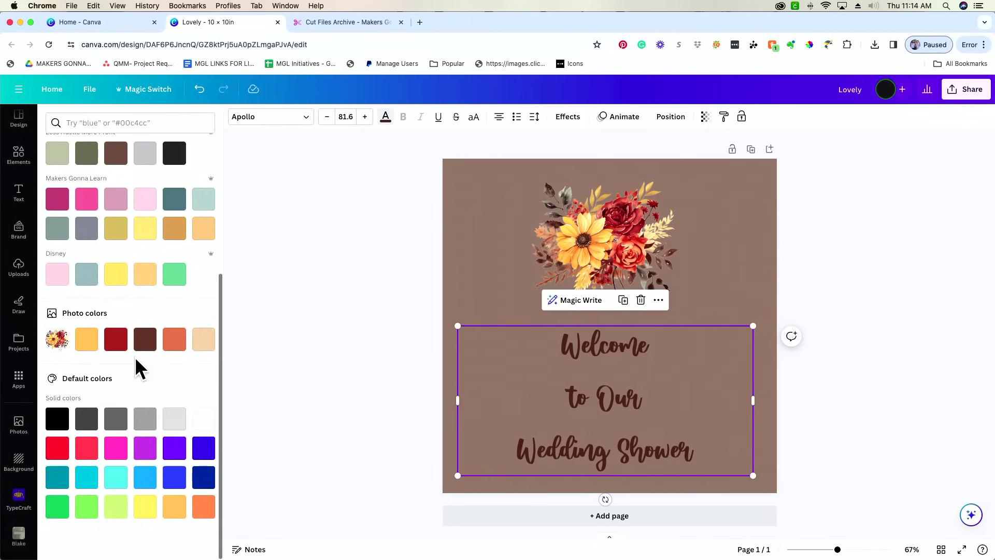
click(202, 420)
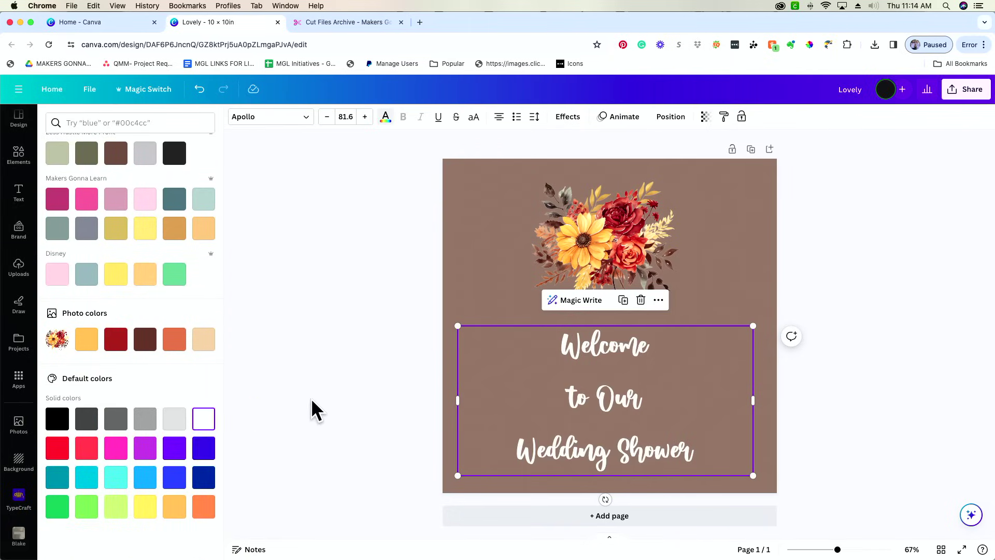
click(367, 413)
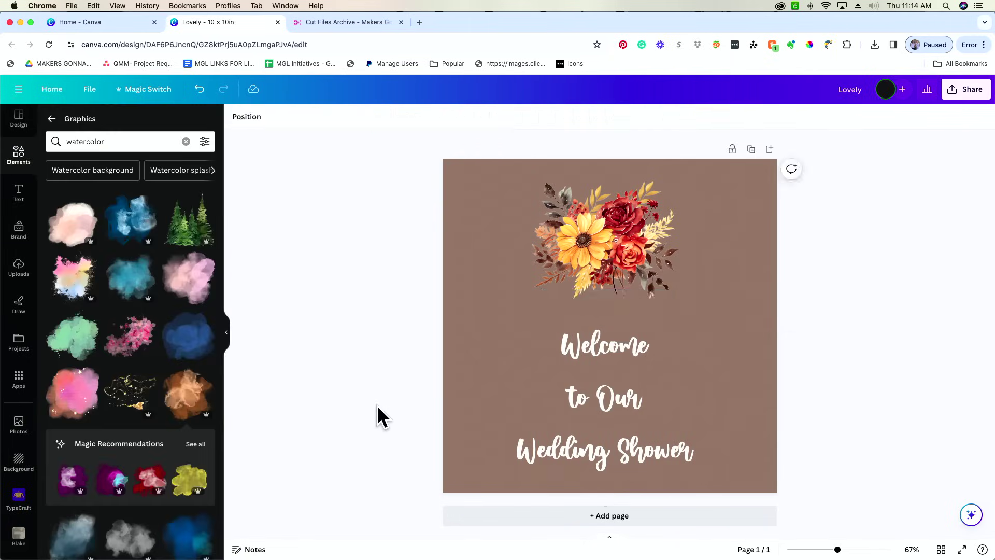
Apply the bouquet's colors to the page twice more to try further background and text combinations.
click(606, 242)
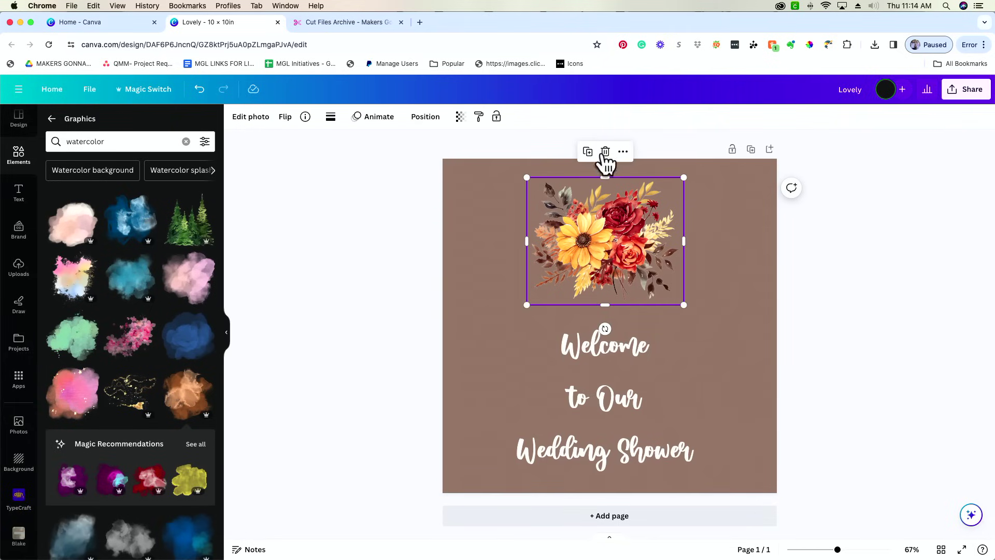
click(623, 151)
click(707, 454)
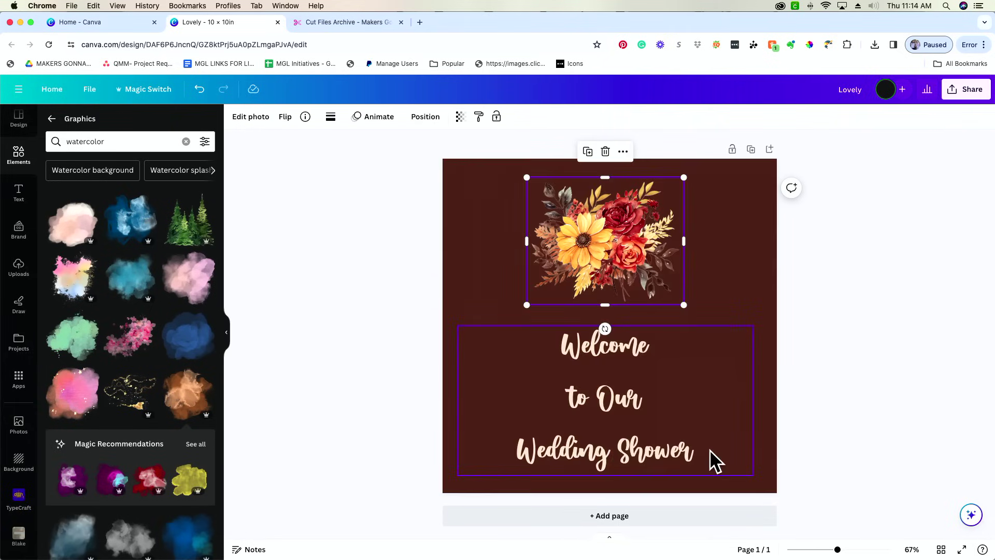
click(623, 152)
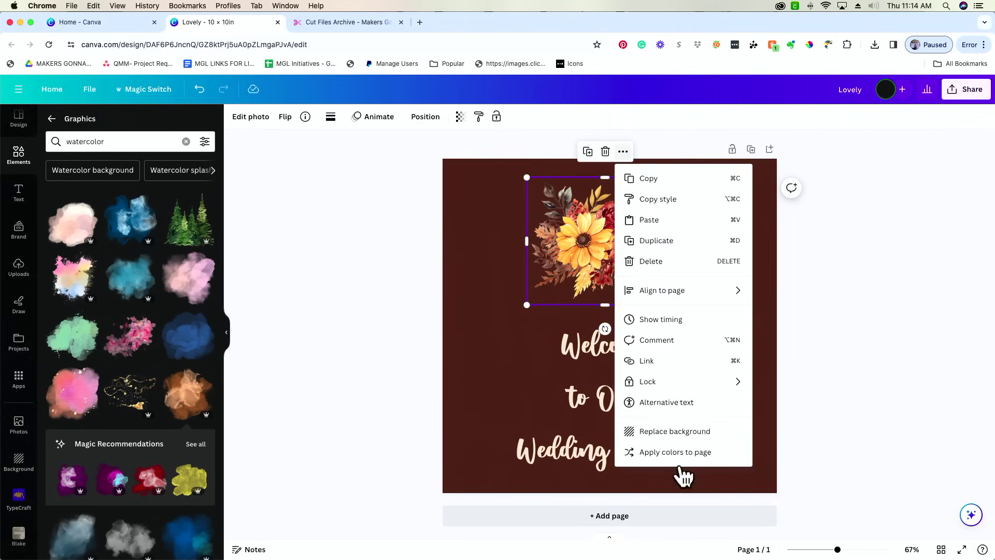
click(686, 456)
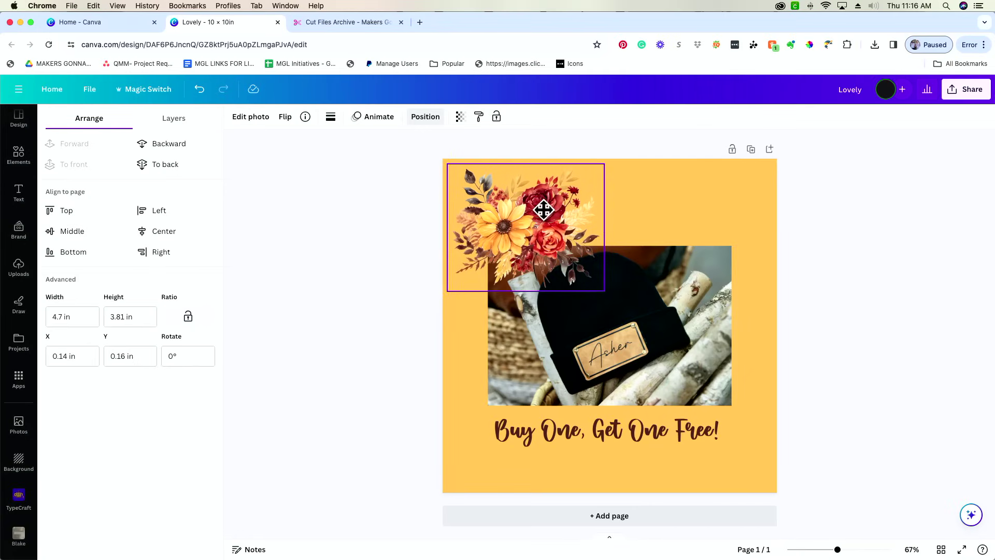
Apply the beanie photo's colors to the page until the background is sage green with black text, and nudge the bouquet slightly.
drag(688, 367, 692, 371)
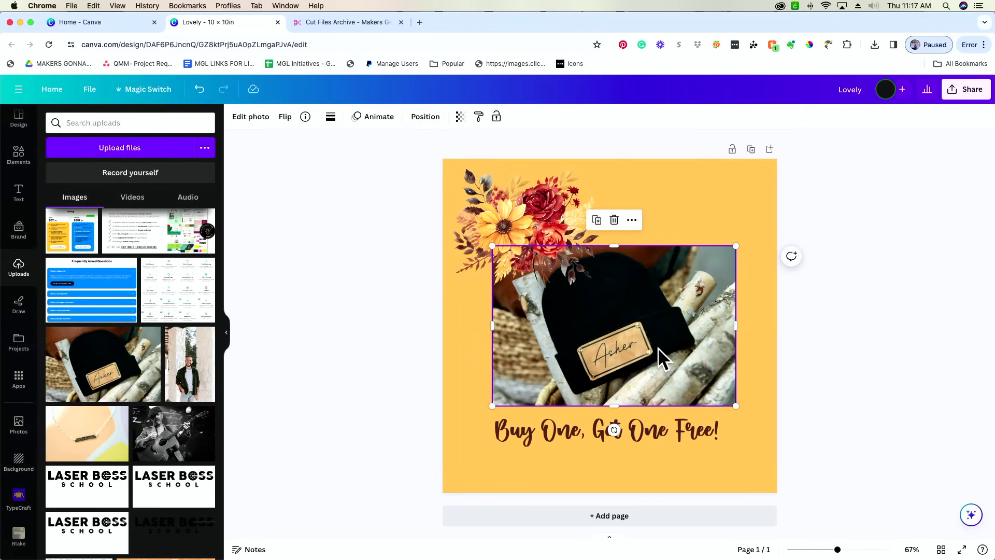
click(631, 221)
click(681, 446)
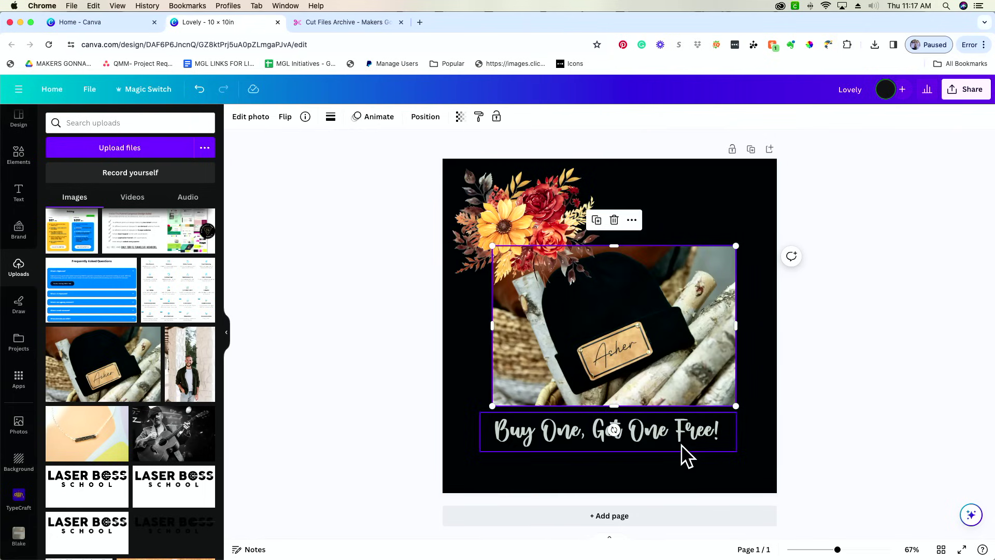
click(632, 220)
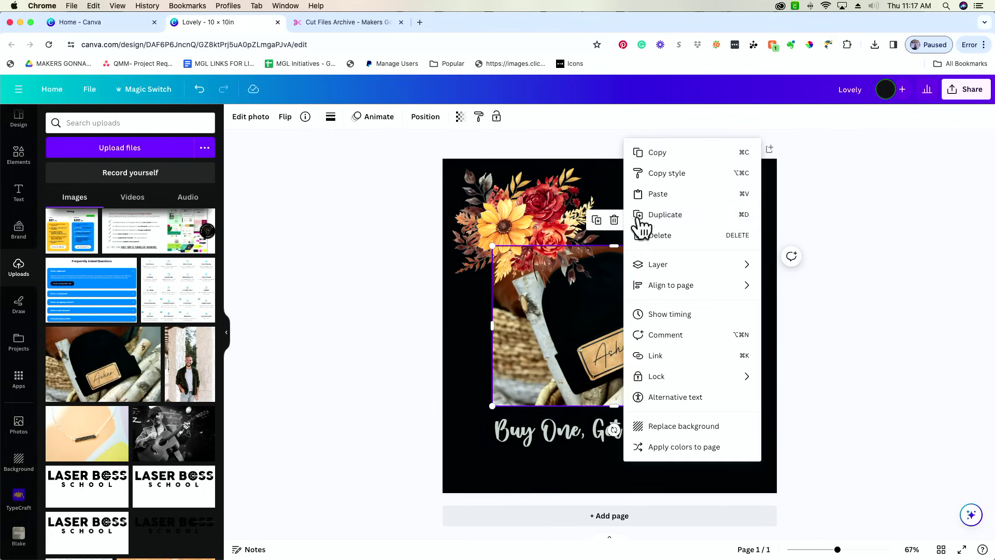
click(654, 446)
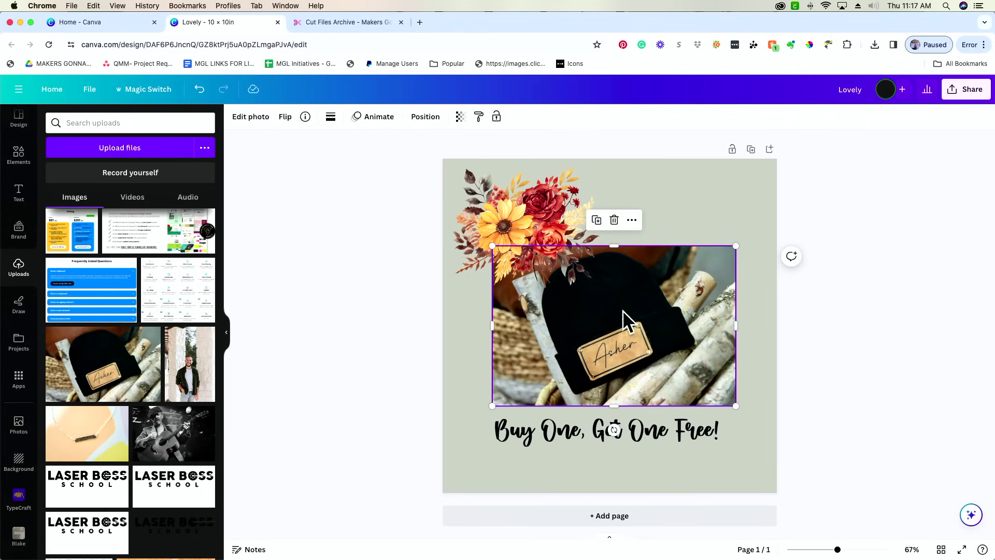
click(520, 217)
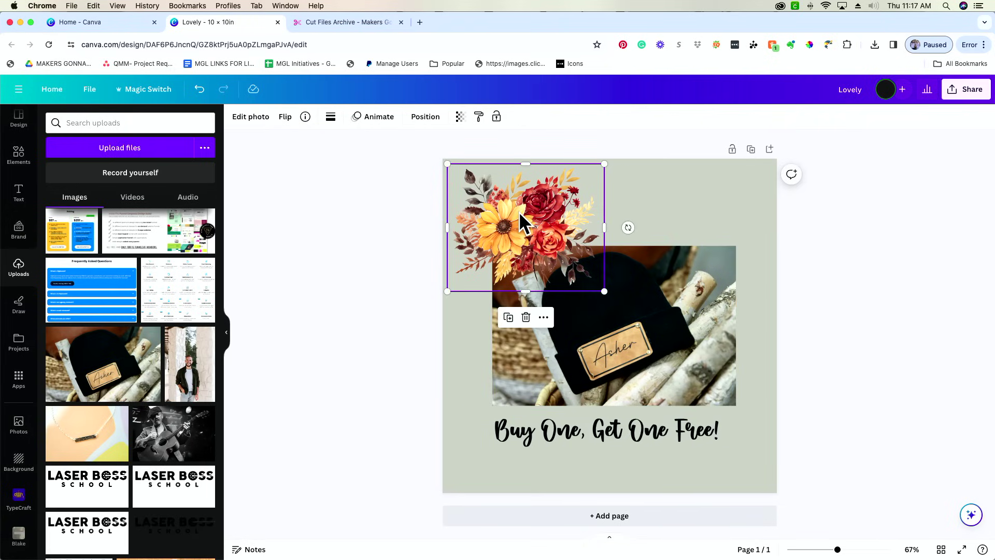
drag(518, 212, 520, 213)
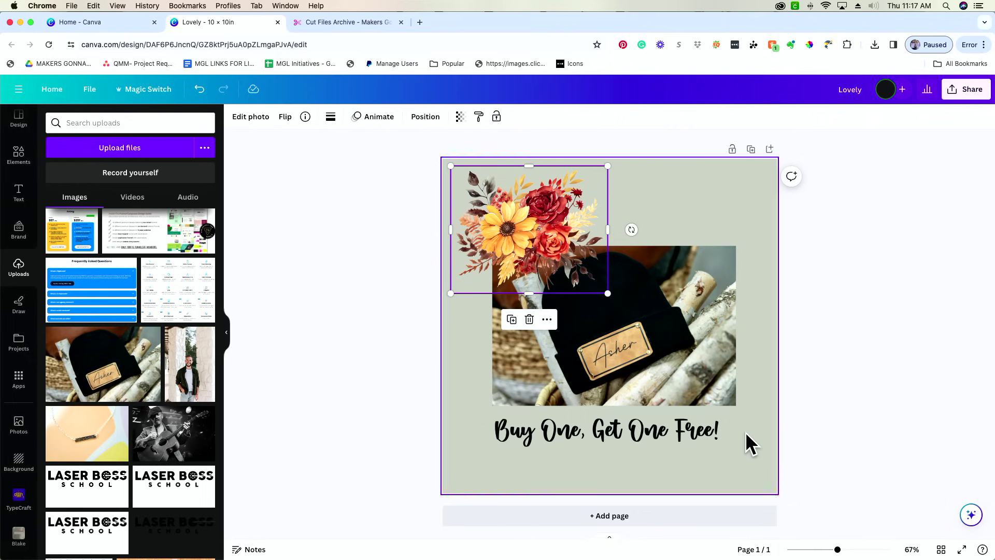
Apply the beanie photo's colors to the page twice more, trying an olive green background first.
click(655, 248)
click(632, 219)
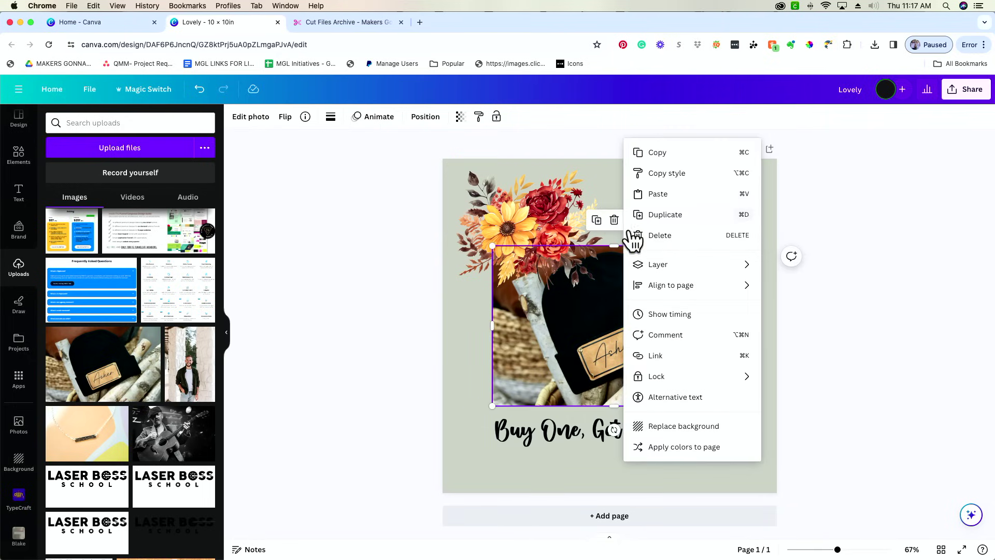
click(686, 452)
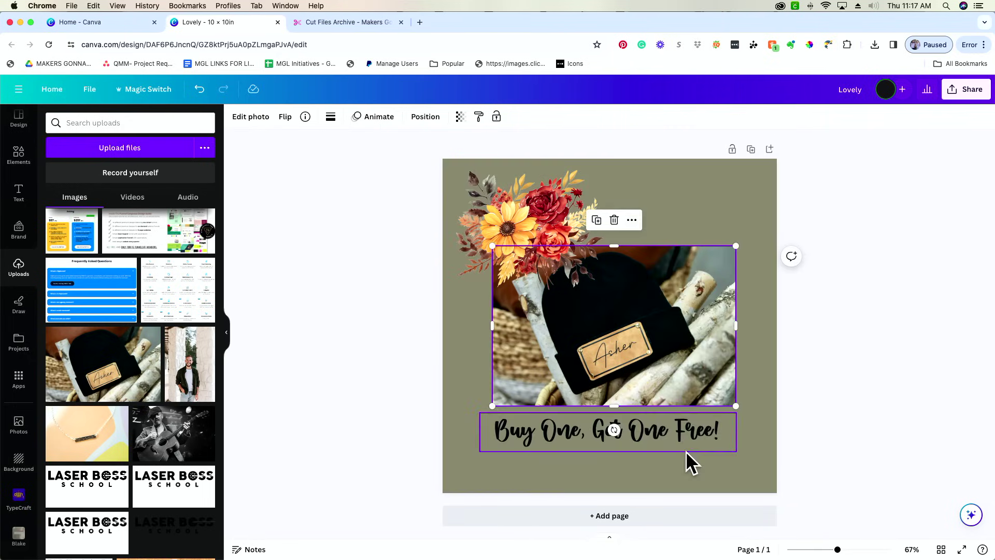
click(632, 219)
click(722, 447)
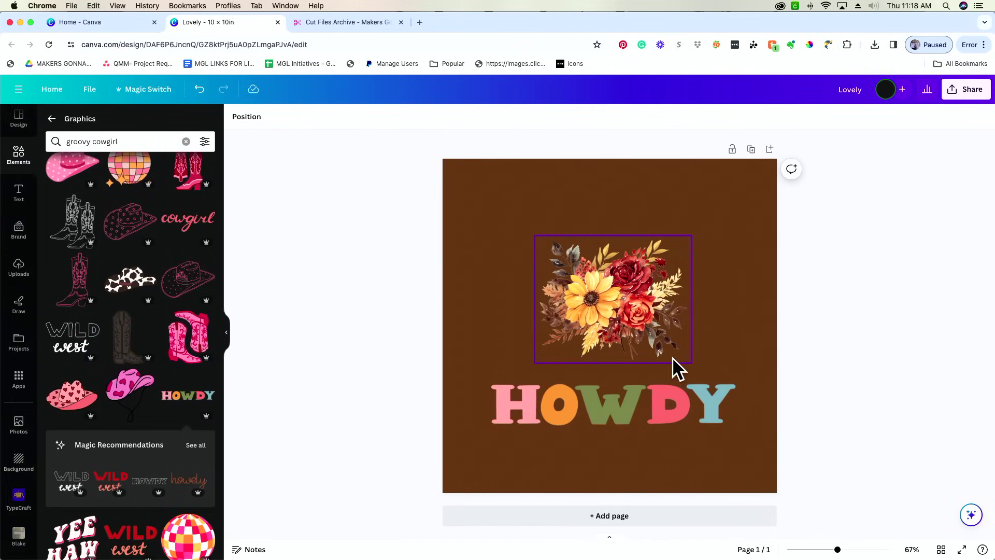
Move the bouquet slightly higher above the HOWDY graphic and compare the color options of the two elements.
click(630, 311)
drag(629, 311, 626, 292)
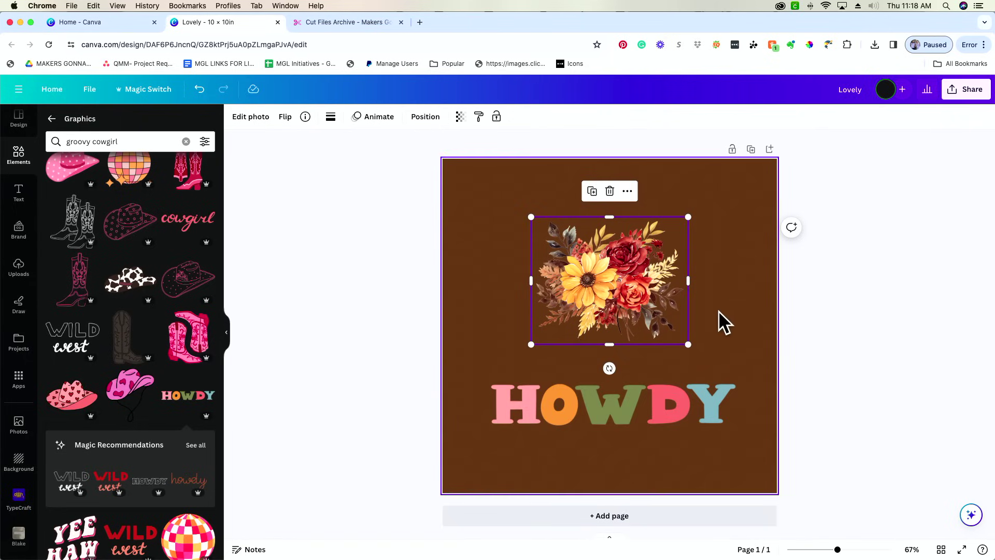
click(654, 403)
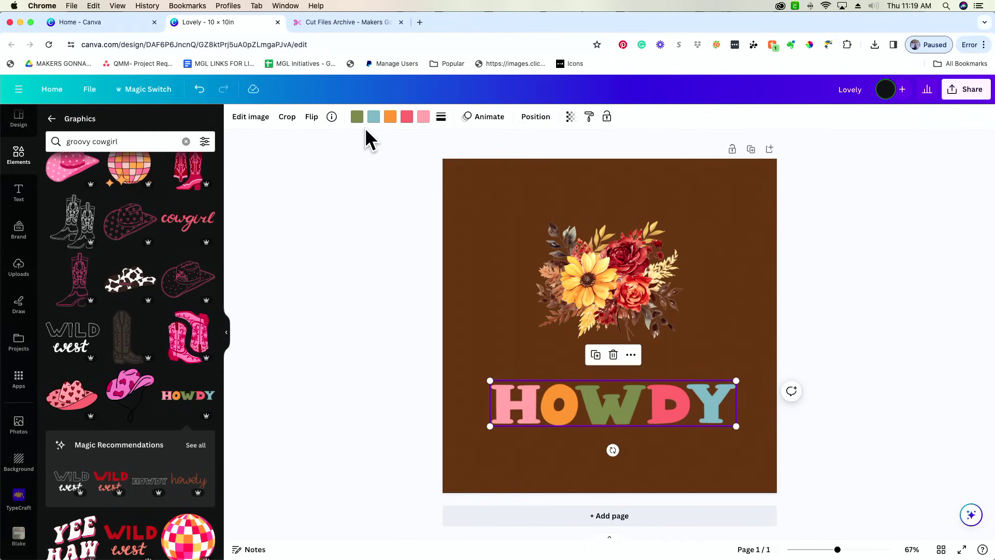
click(589, 272)
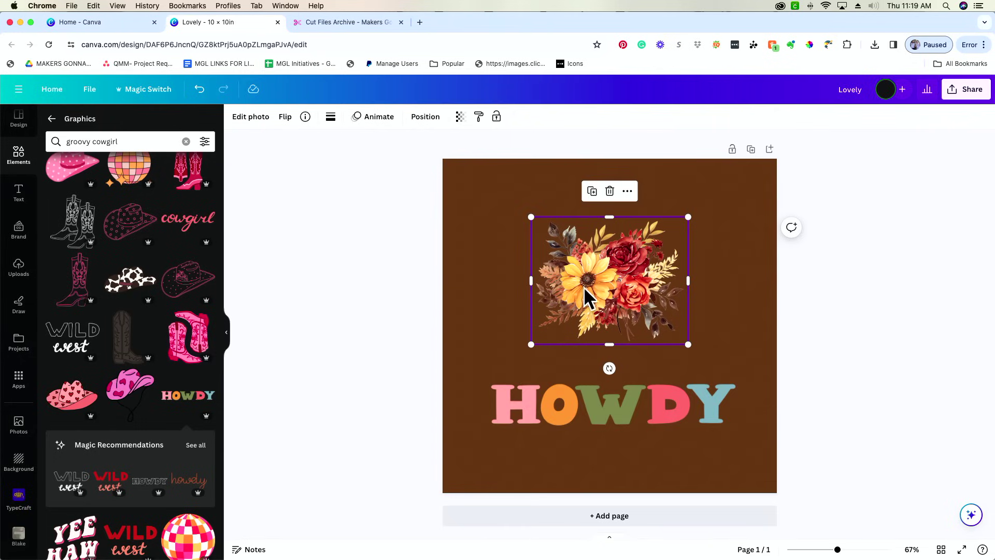
click(596, 390)
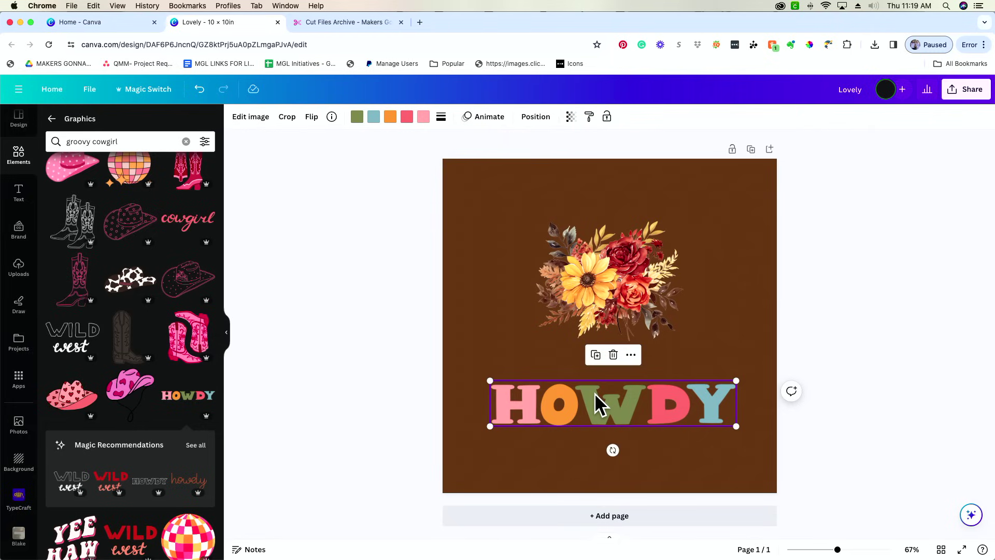
click(649, 275)
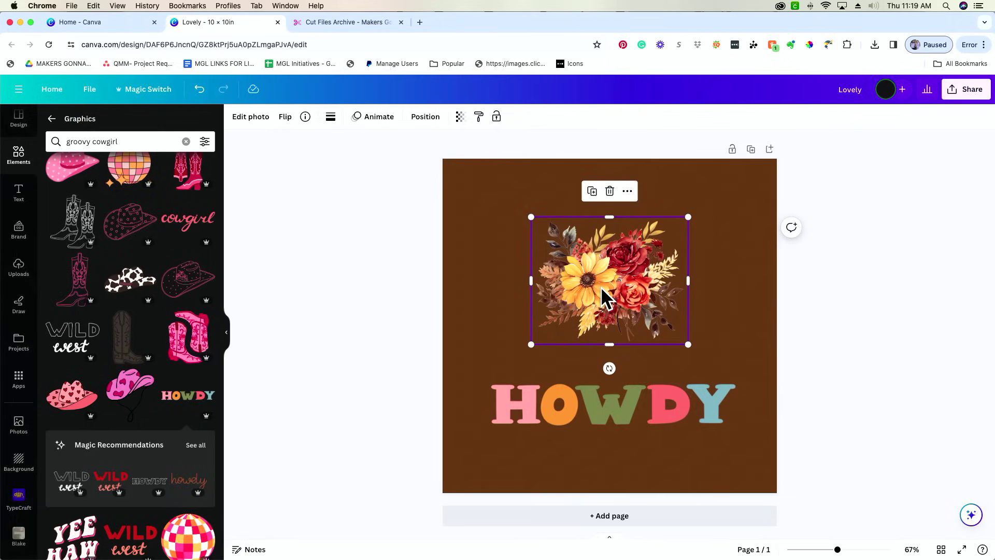
Recolor the HOWDY graphic's W to orange and on to hot pink, and its Y to dark teal.
click(572, 424)
click(357, 117)
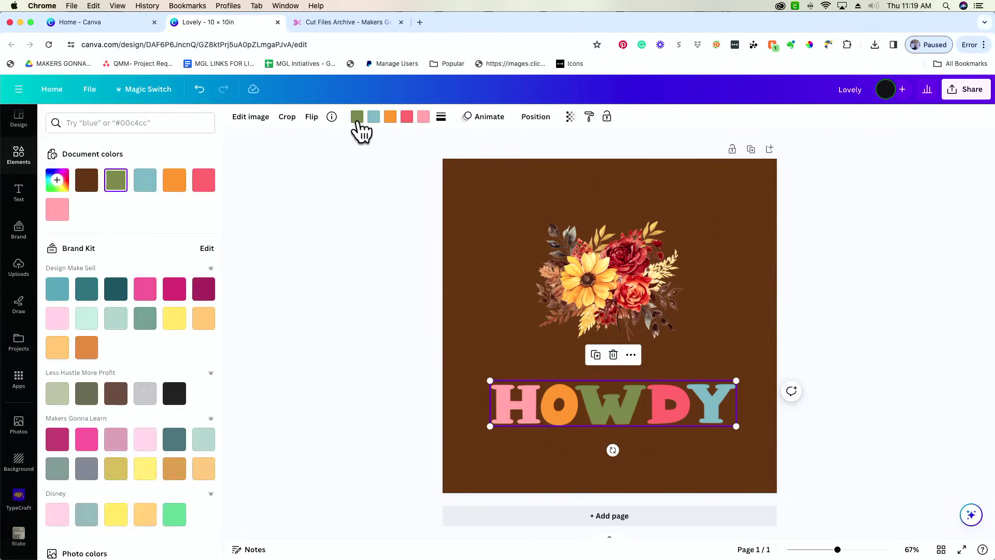
click(174, 182)
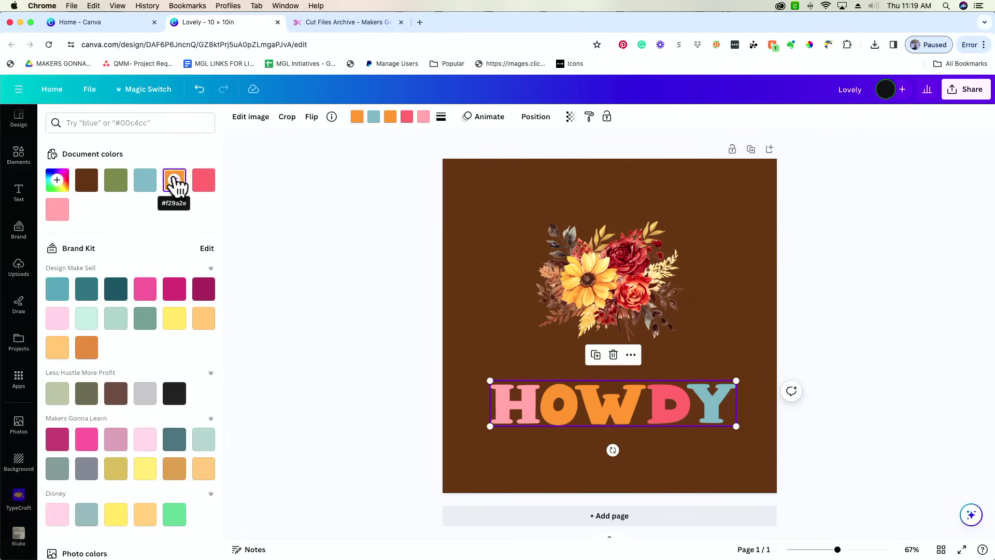
click(141, 292)
click(374, 118)
click(115, 289)
Recolor the HOWDY graphic's O light pink, its D teal and its H yellow.
click(389, 117)
click(57, 318)
click(406, 117)
click(57, 289)
click(423, 117)
click(174, 318)
key(Escape)
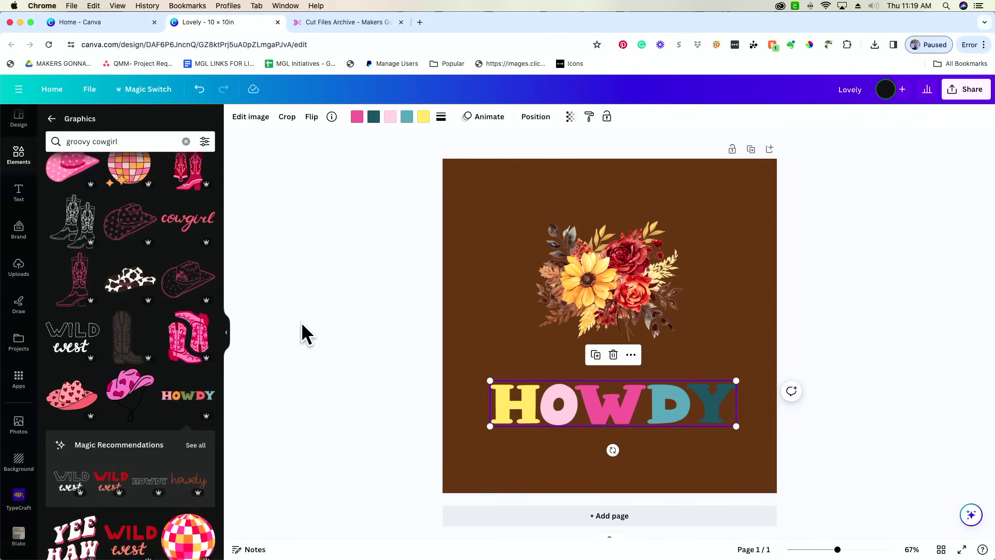
Nudge the HOWDY graphic and apply the bouquet's colors to the page repeatedly until the background is pale peach.
drag(642, 406, 639, 408)
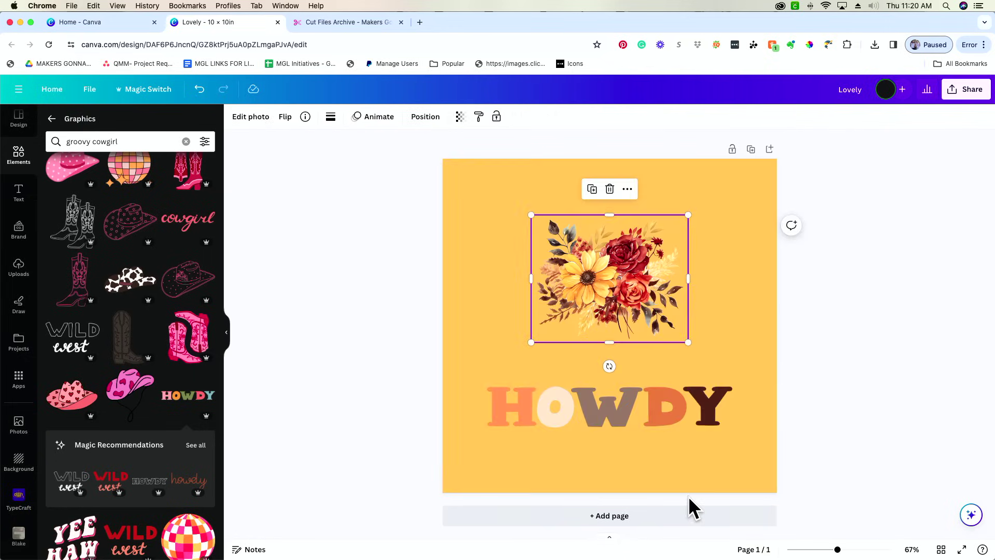
click(628, 190)
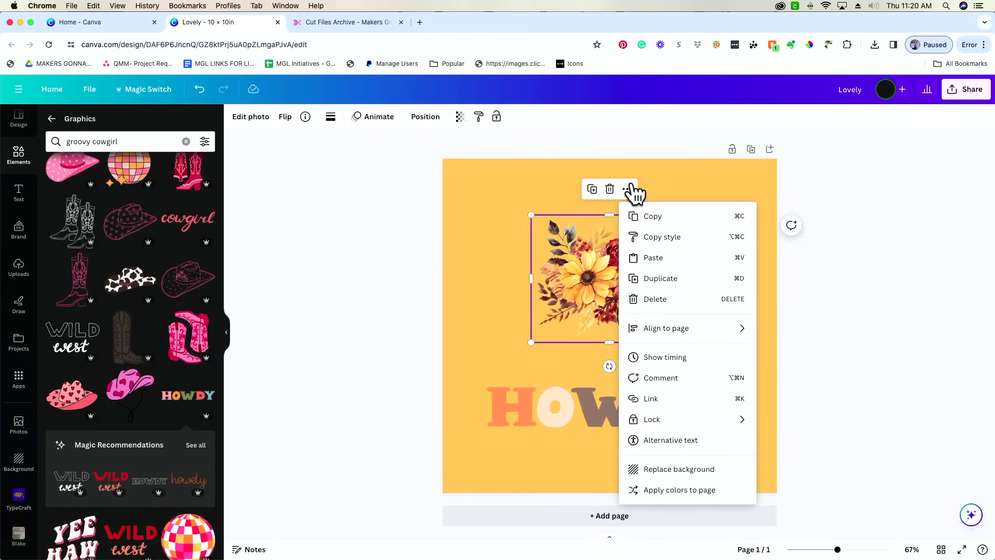
click(692, 490)
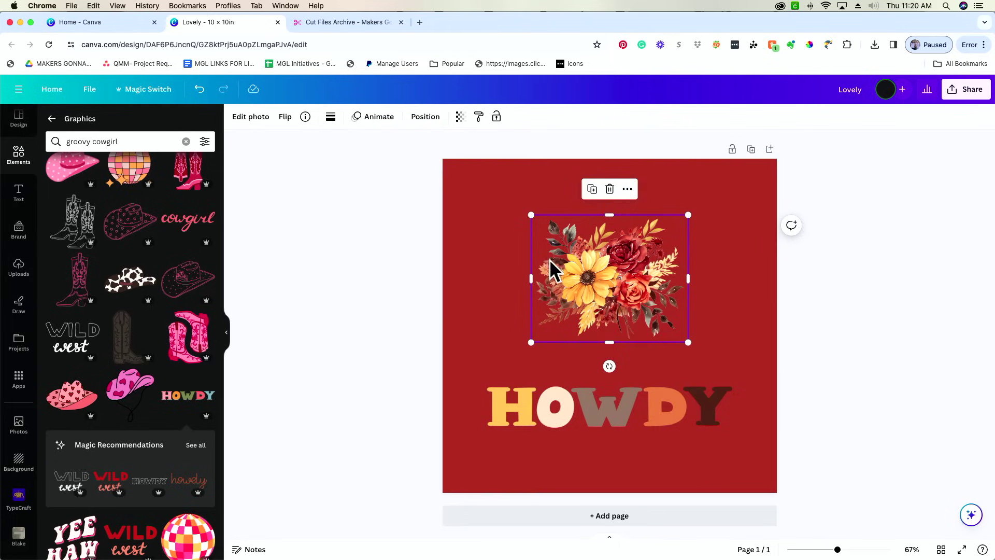
click(625, 195)
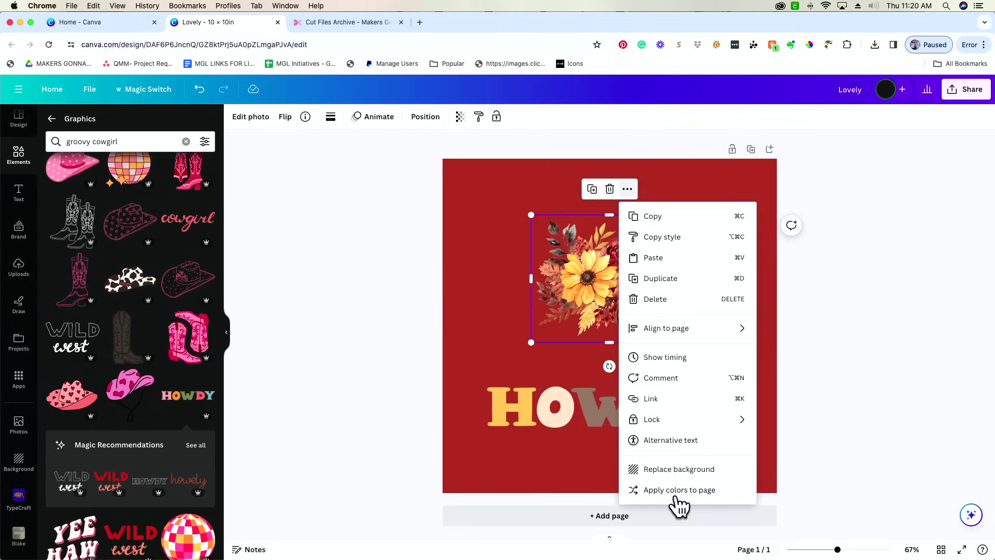
click(676, 490)
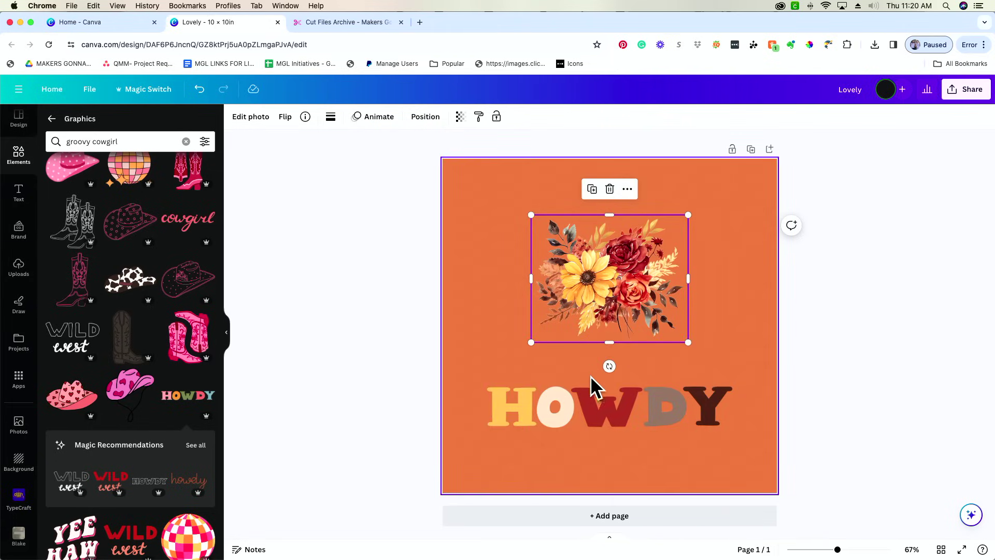
click(626, 189)
click(692, 489)
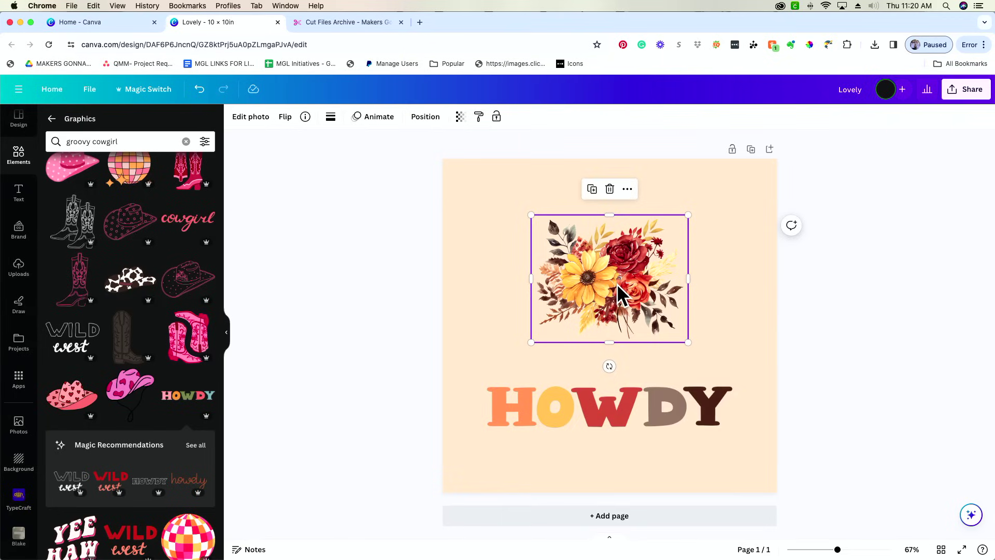
click(838, 328)
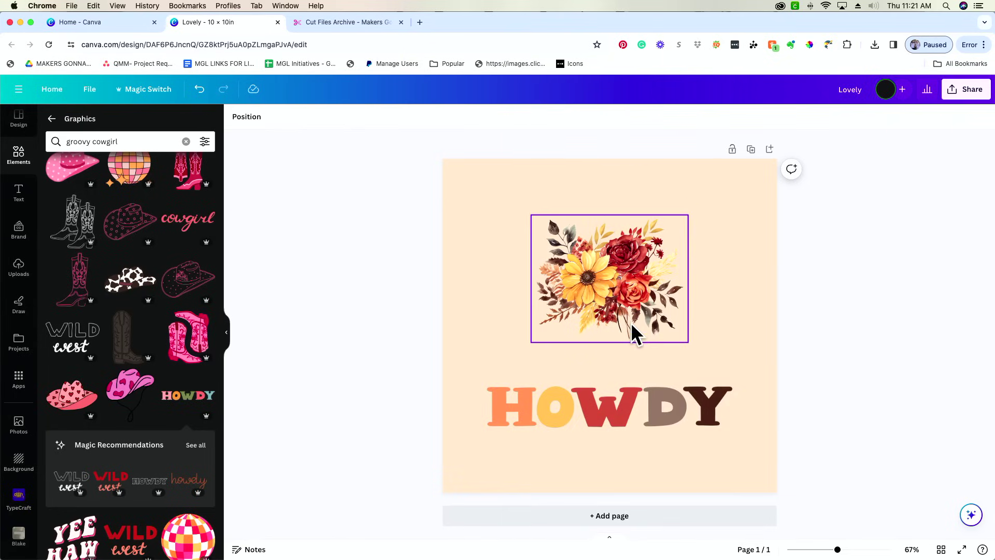
Enlarge the HOWDY graphic to nearly the full page width and enlarge the bouquet to fill the area above it.
drag(644, 406, 686, 415)
drag(763, 434, 733, 422)
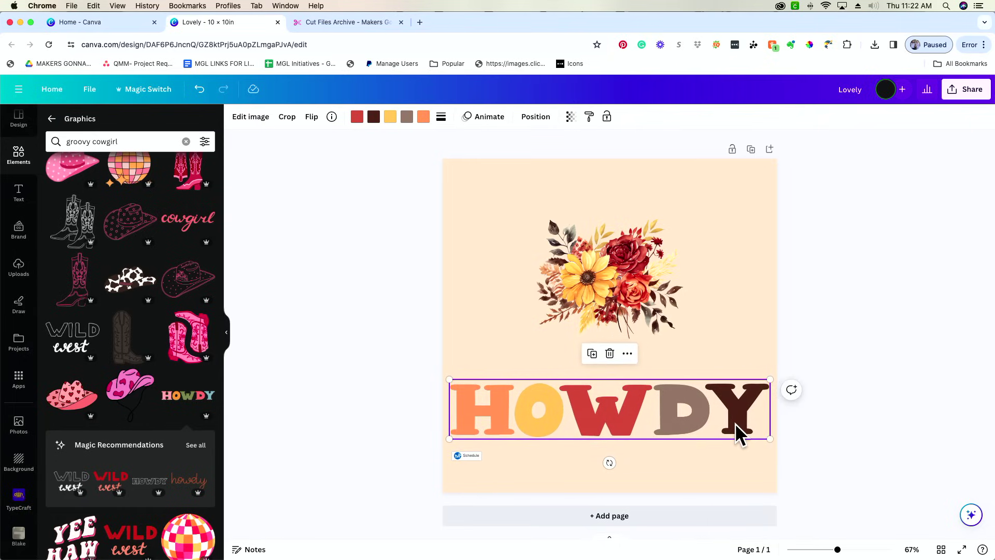
click(653, 275)
drag(654, 274, 635, 297)
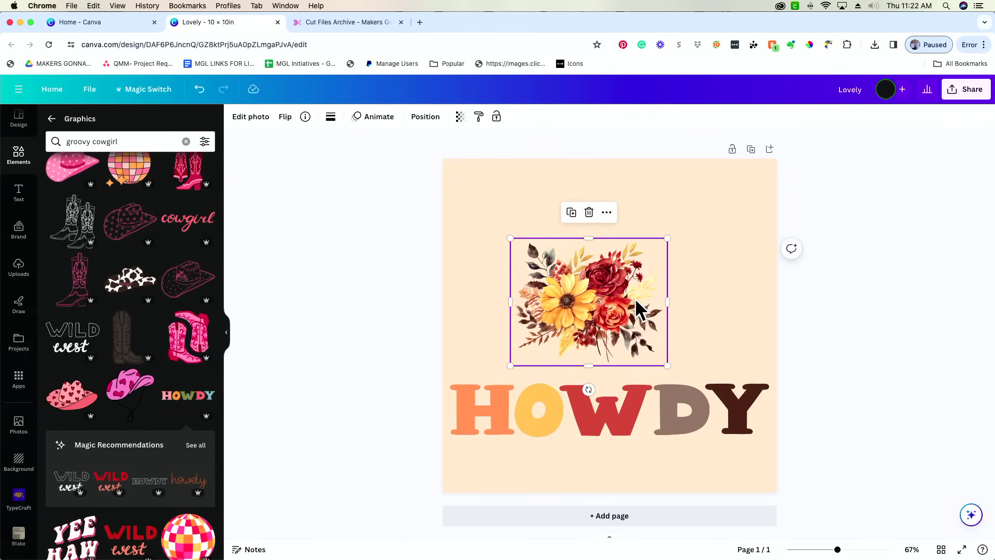
drag(667, 238, 761, 166)
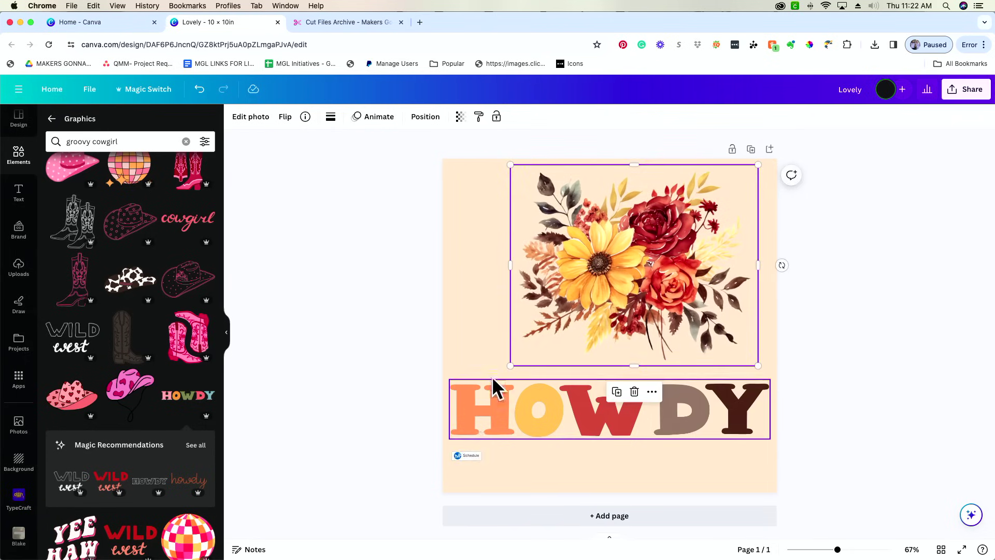
drag(512, 365, 460, 388)
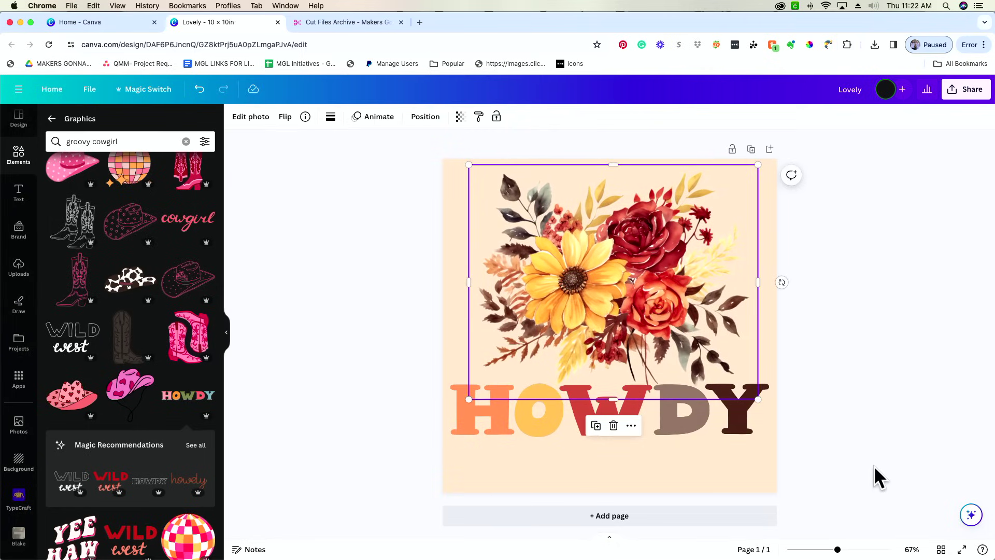
click(676, 424)
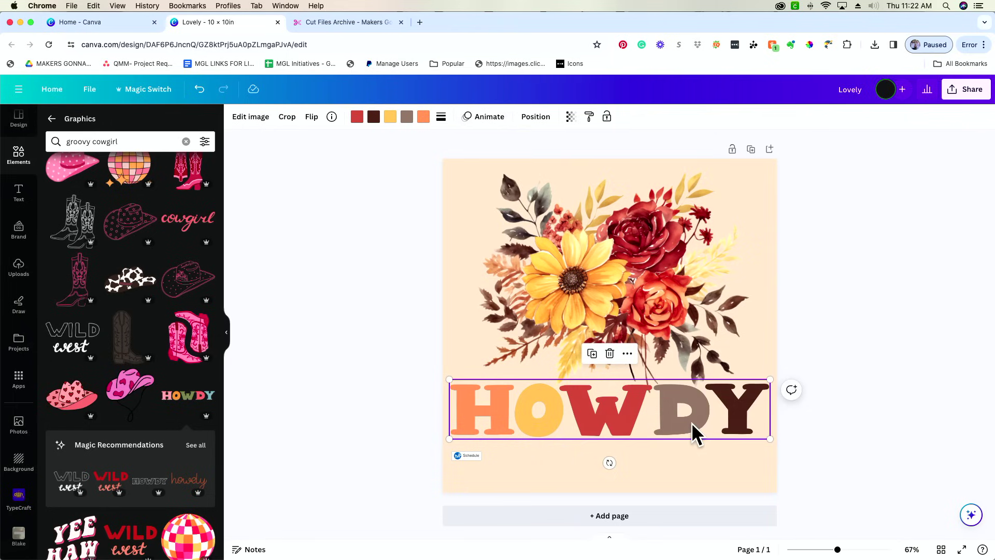
click(866, 432)
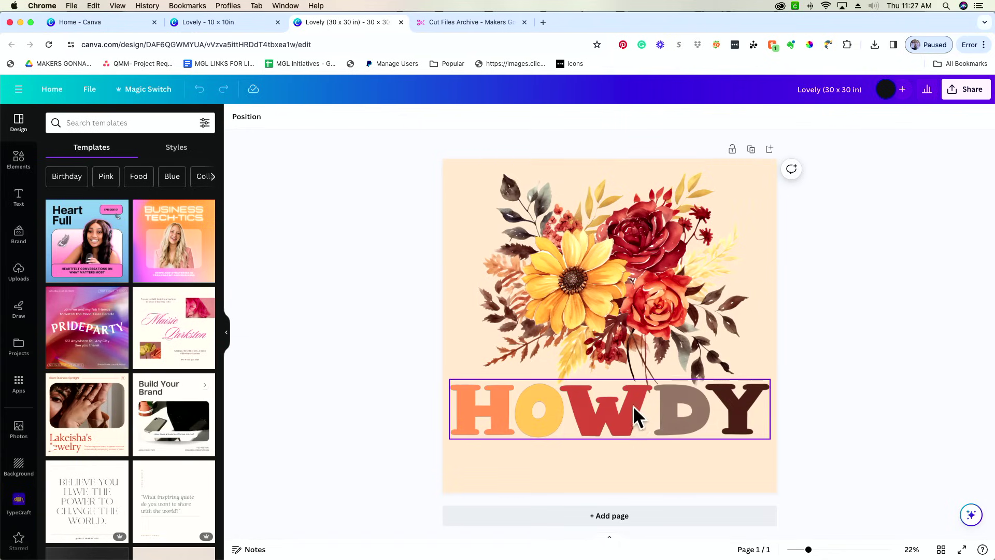
Look through the bouquet photo's filters and effects in the 30 × 30 in design and open its Duotone options.
click(627, 294)
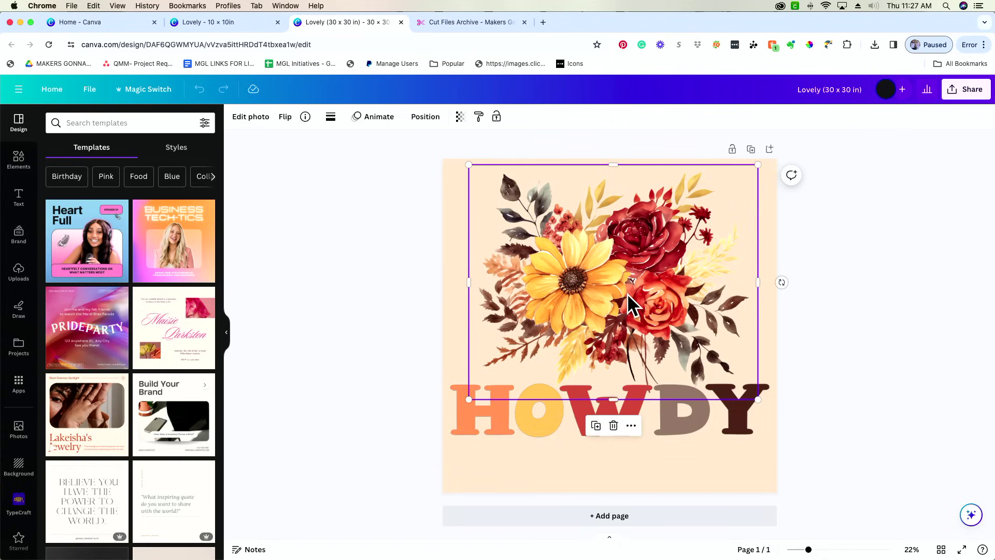
click(247, 119)
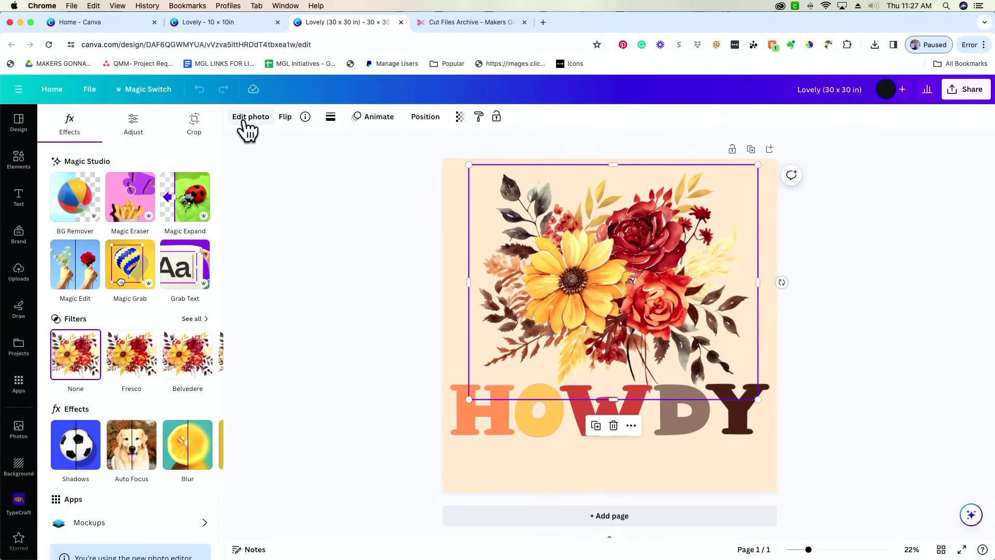
scroll(190, 357, right, 5)
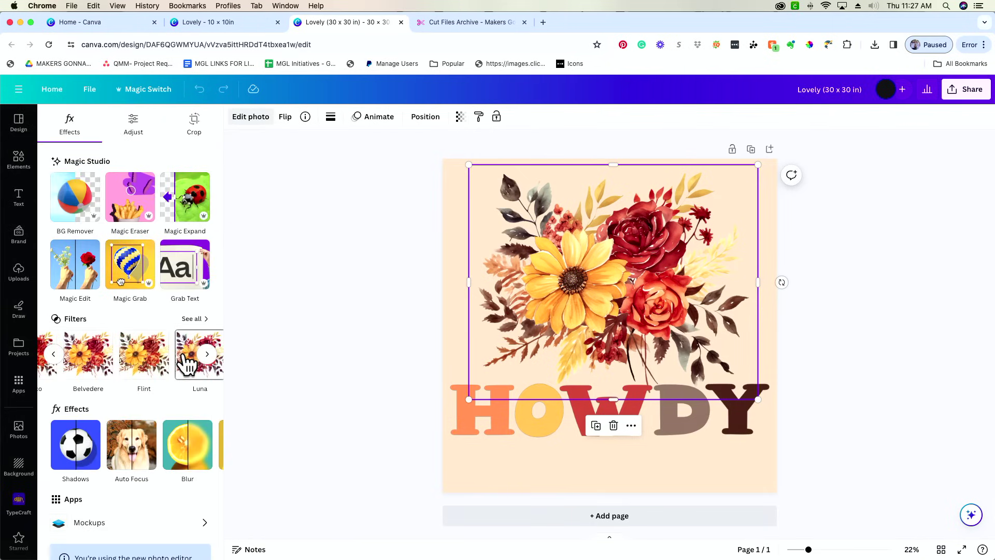
scroll(187, 363, right, 5)
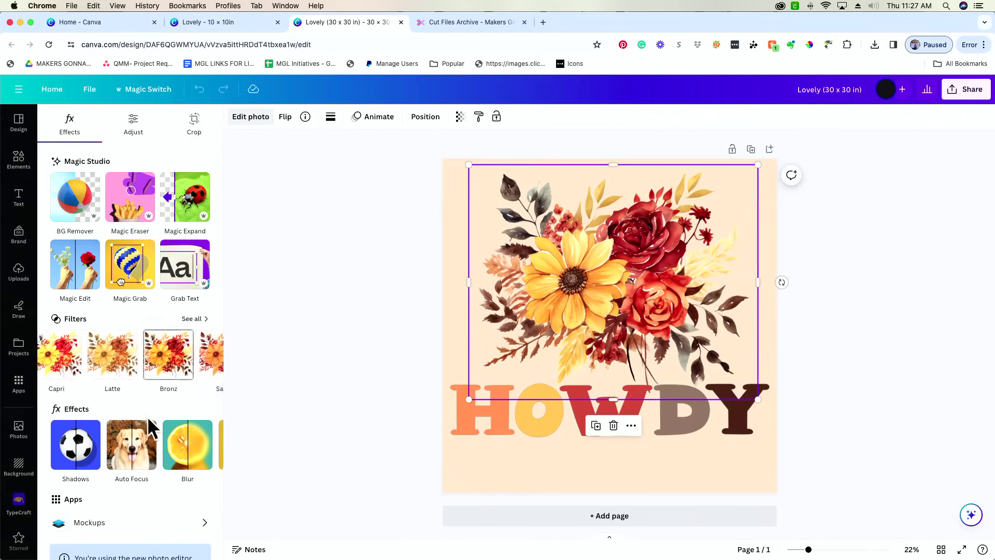
scroll(171, 433, right, 3)
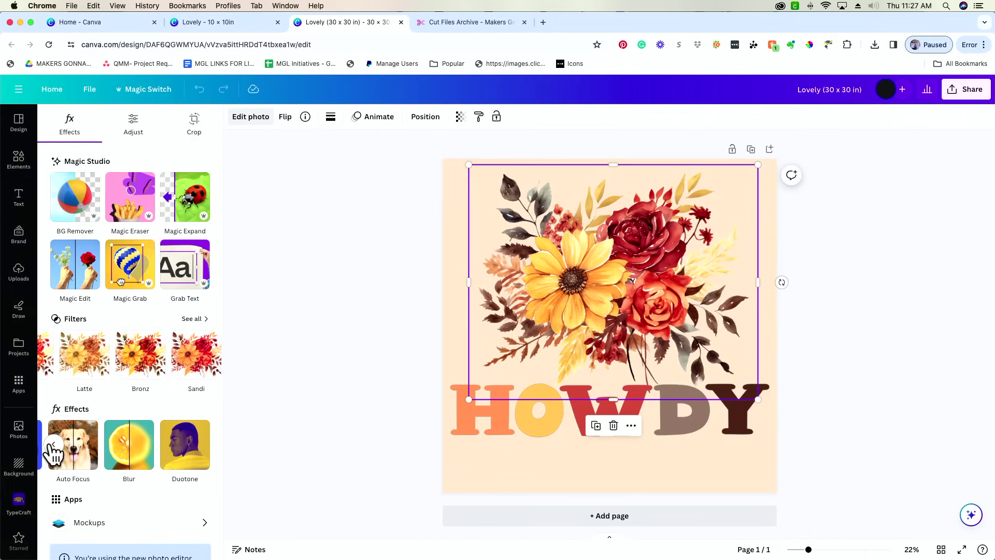
scroll(147, 449, left, 2)
scroll(155, 453, right, 2)
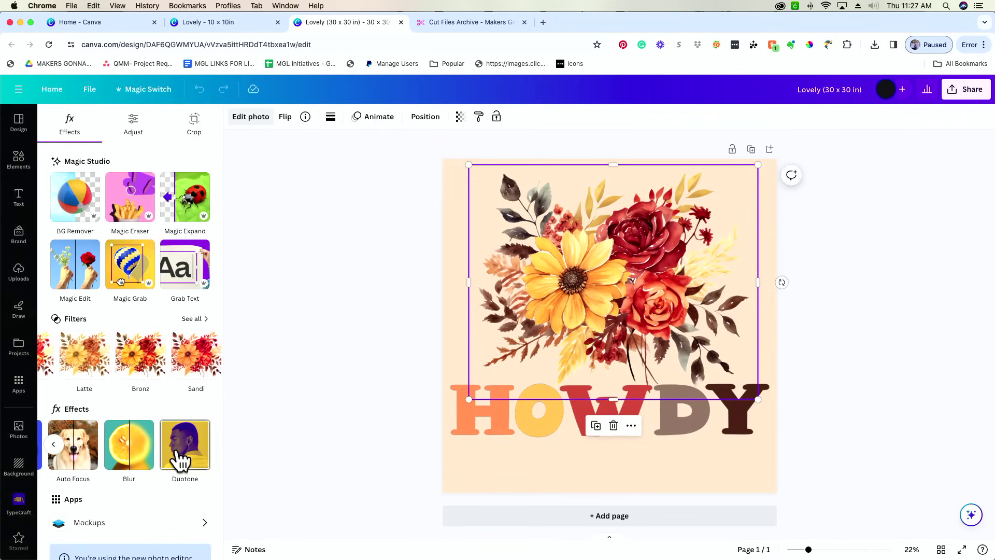
click(177, 458)
scroll(181, 456, down, 5)
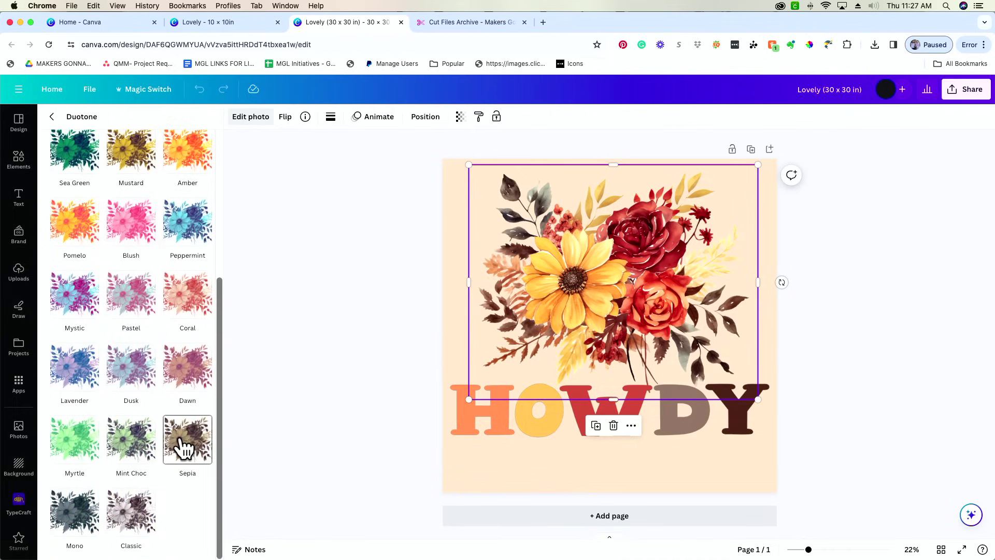
Try the Classic and Pastel duotone presets on the bouquet.
click(135, 518)
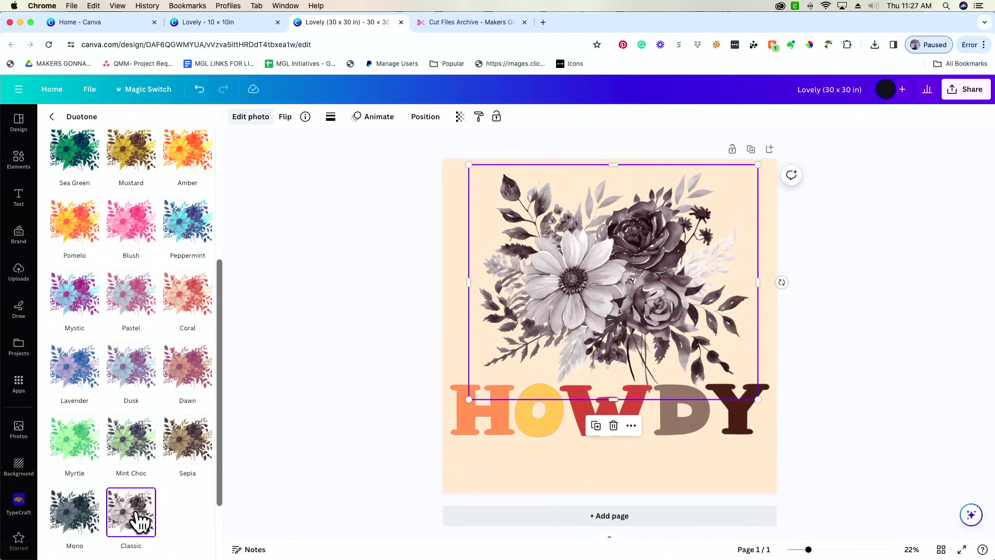
click(129, 293)
Apply the Custom duotone to the bouquet with crimson highlights and a shadow color picked from the red range.
scroll(129, 295, up, 3)
scroll(129, 294, up, 3)
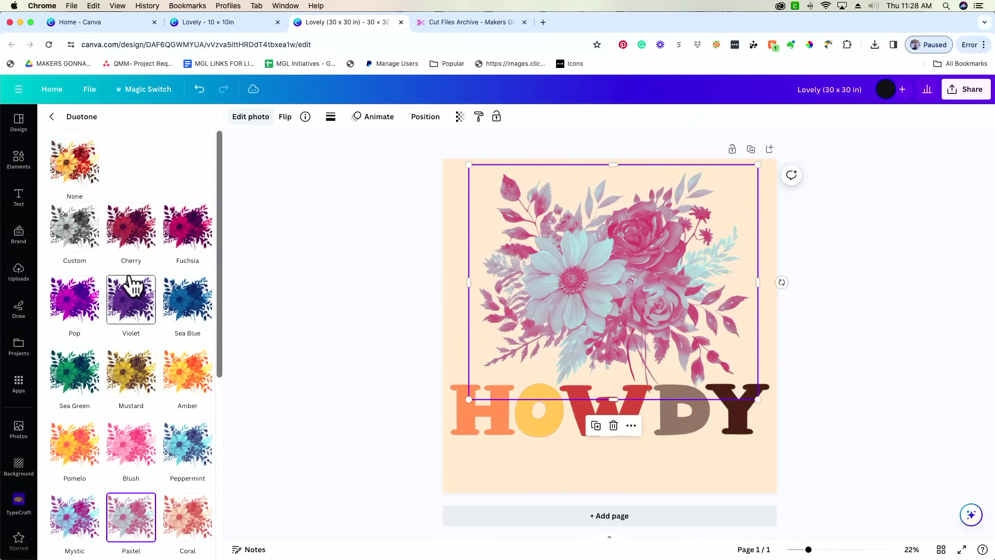
click(73, 239)
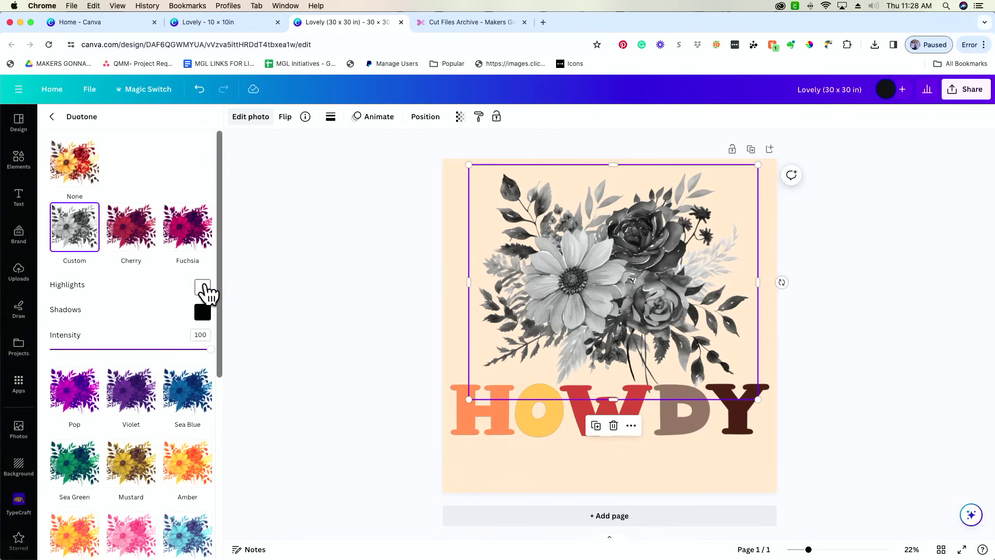
click(202, 287)
click(289, 325)
click(293, 326)
click(186, 319)
click(200, 313)
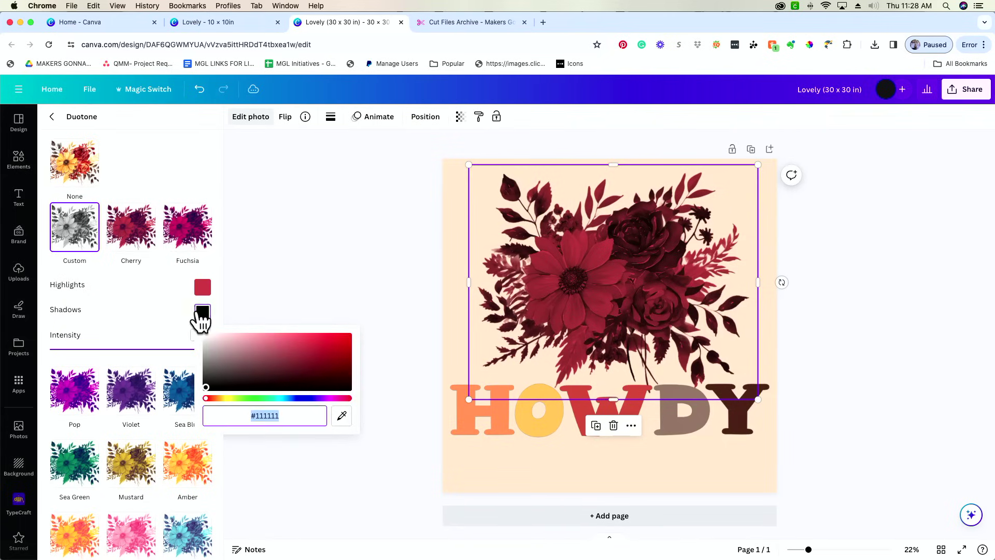
click(311, 351)
drag(294, 355, 298, 381)
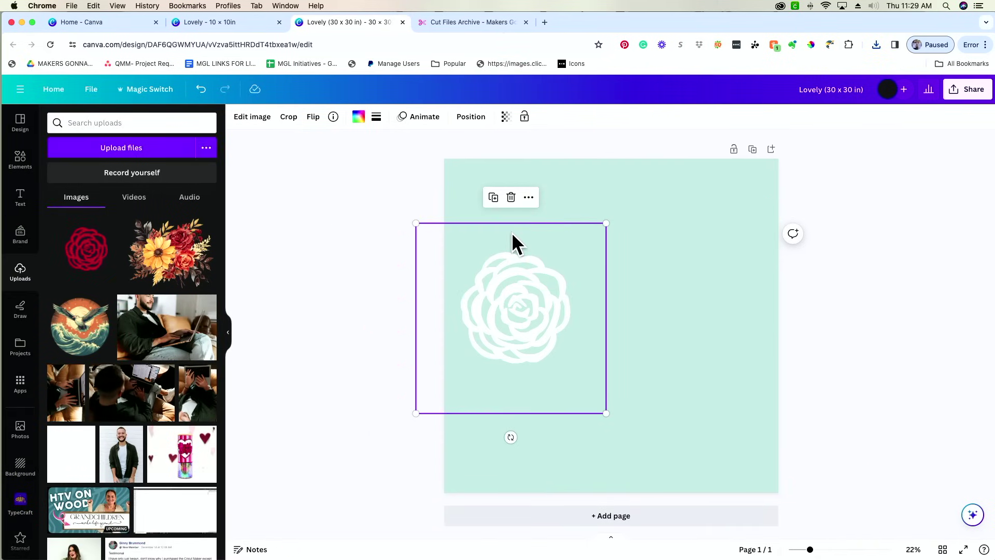
Duplicate the white rose twice, placing one copy lower at the page's center and the other near the right edge.
click(492, 197)
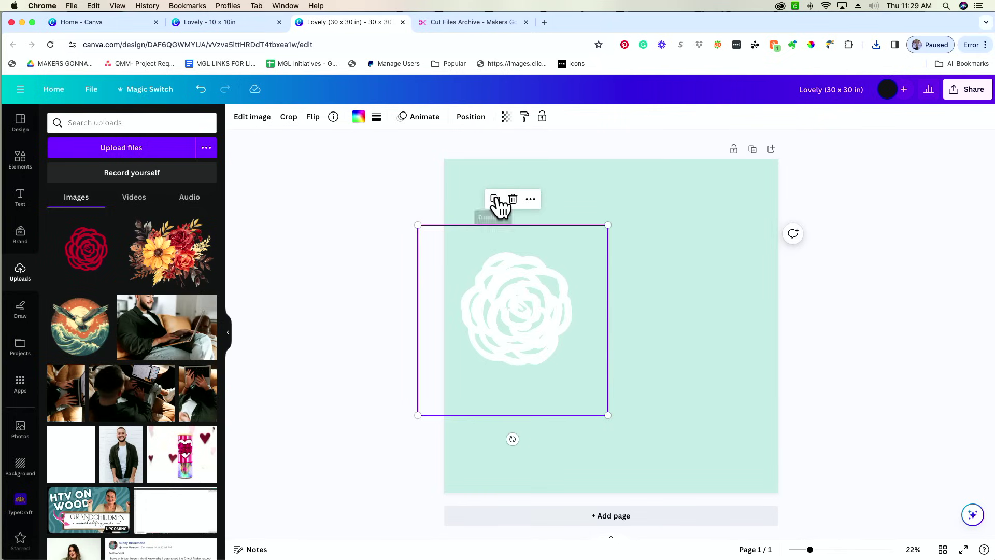
drag(506, 333, 588, 388)
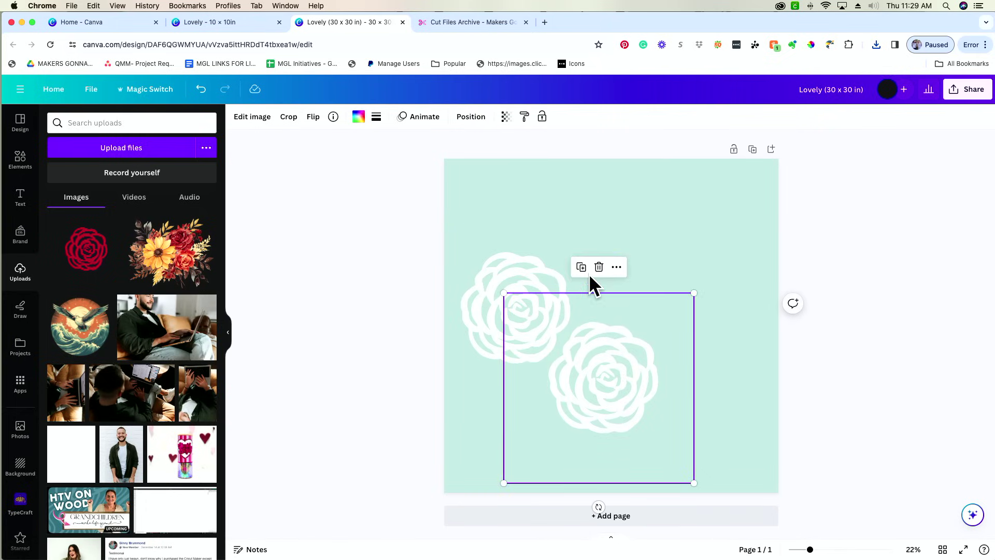
click(578, 268)
drag(704, 410, 723, 284)
click(832, 300)
Space the three roses evenly horizontally and vertically, and tidy them up into one row.
drag(860, 278, 424, 434)
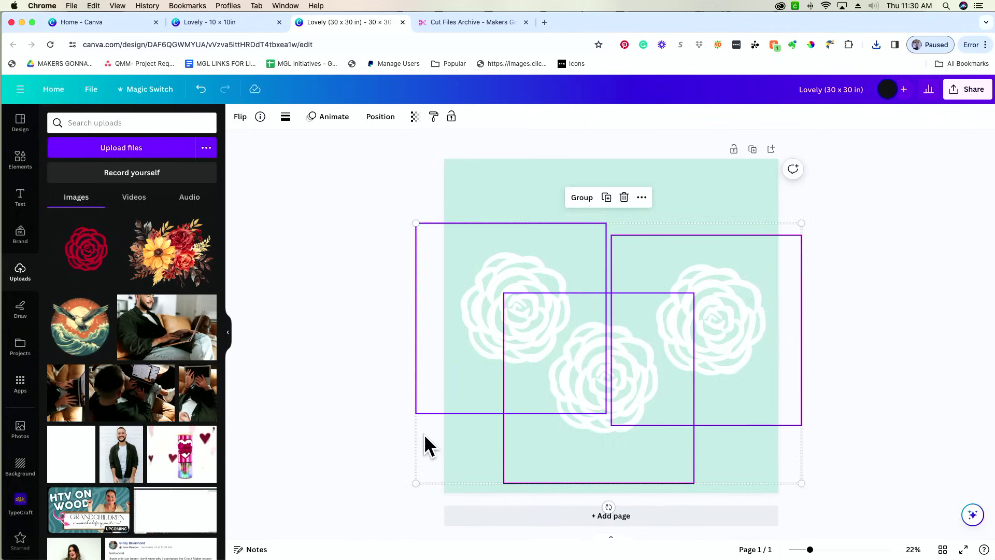
click(380, 117)
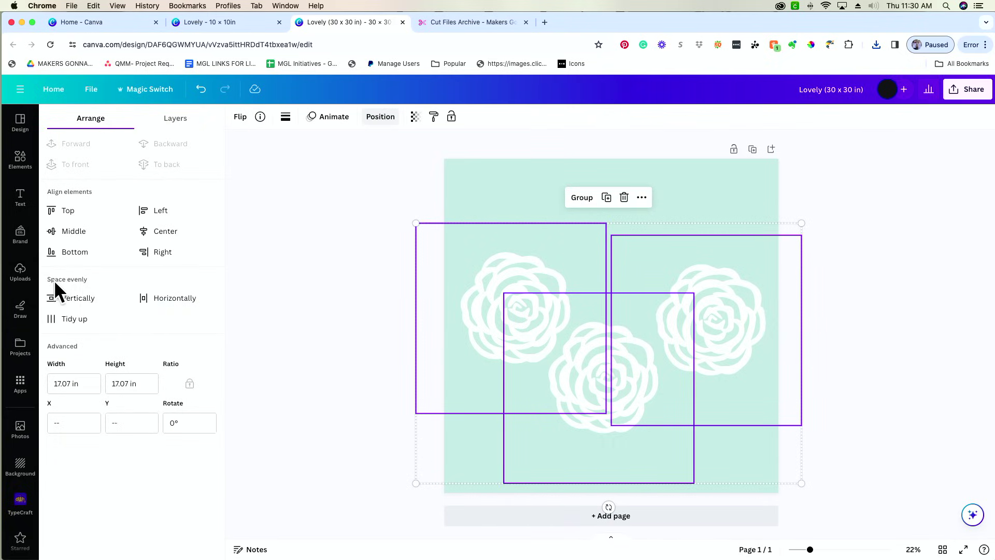
click(161, 309)
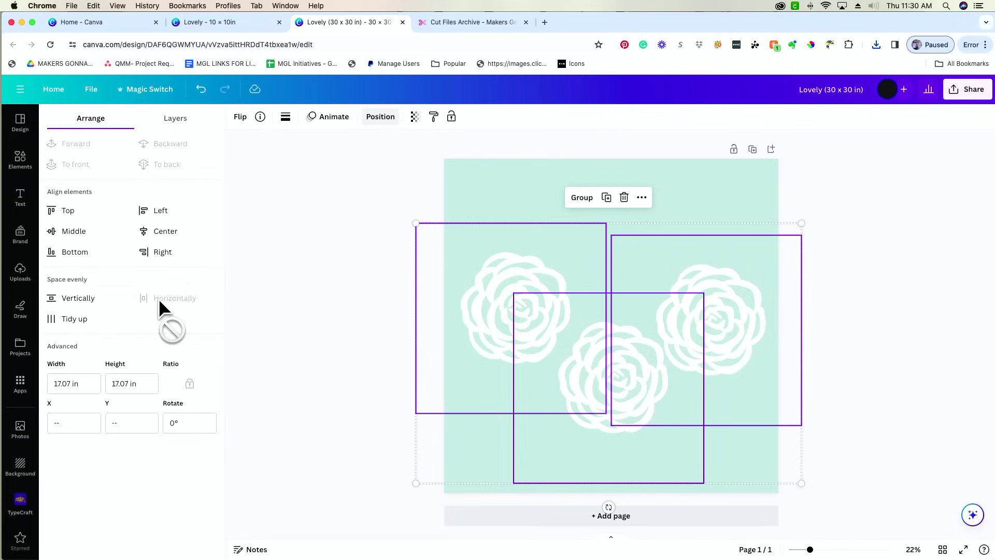
click(94, 300)
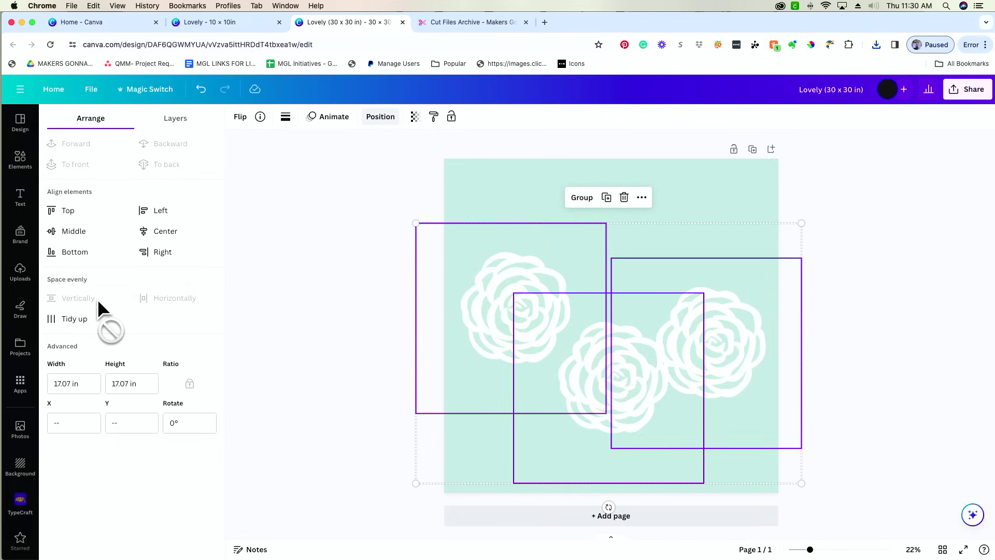
click(75, 317)
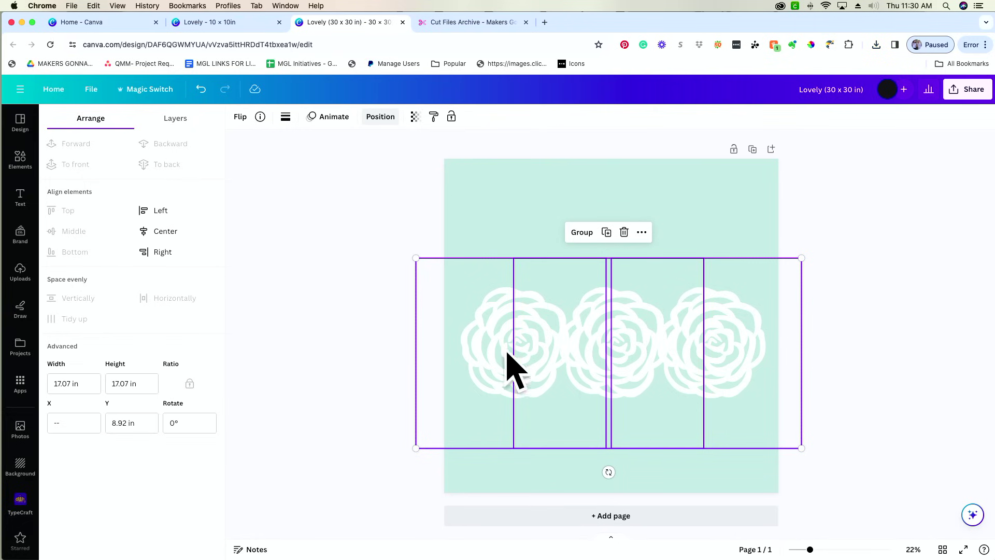
Try aligning the three selected roses to a common horizontal center.
click(238, 338)
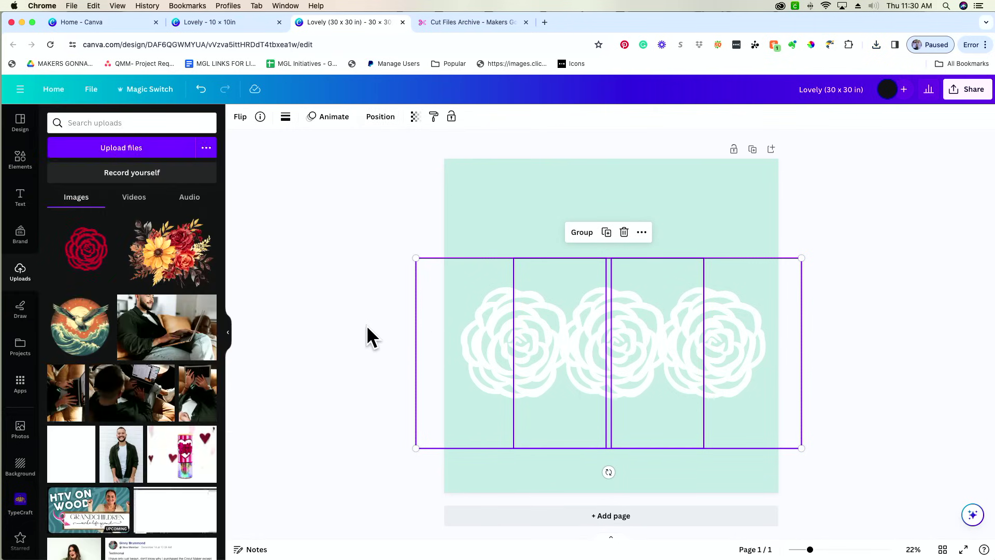
click(322, 337)
drag(361, 267, 722, 378)
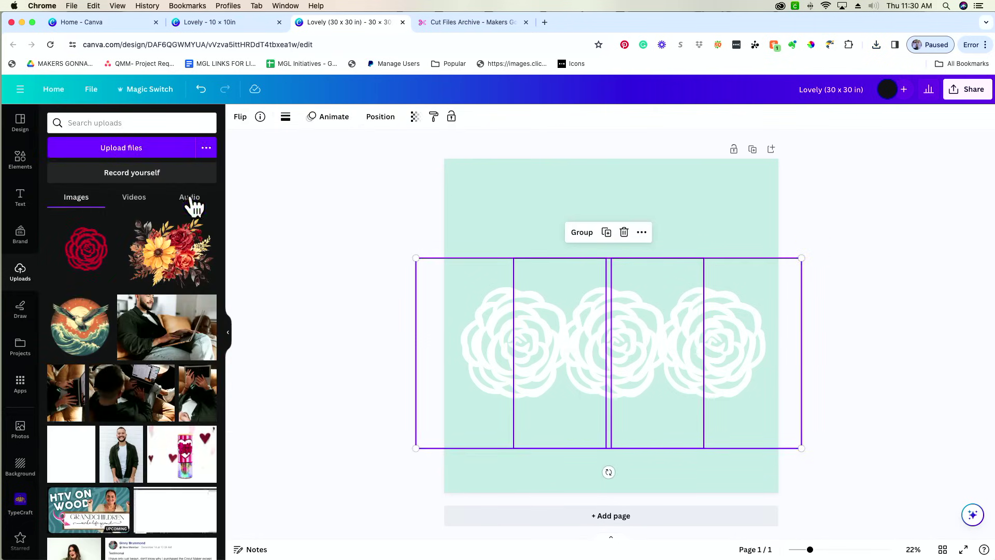
click(378, 118)
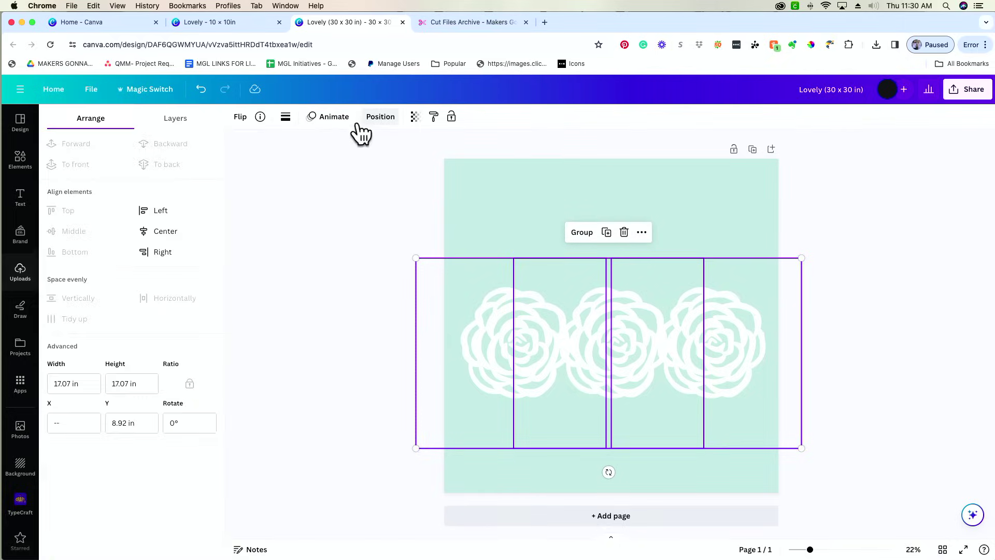
click(165, 234)
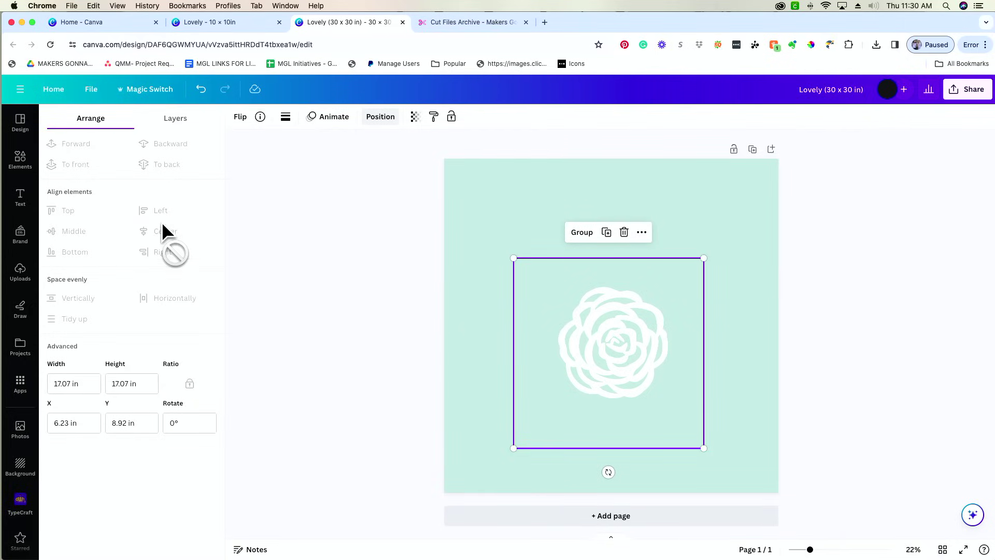
Undo the center alignment together with the preceding tidy-up and vertical spacing of the roses.
click(200, 90)
click(201, 90)
click(200, 90)
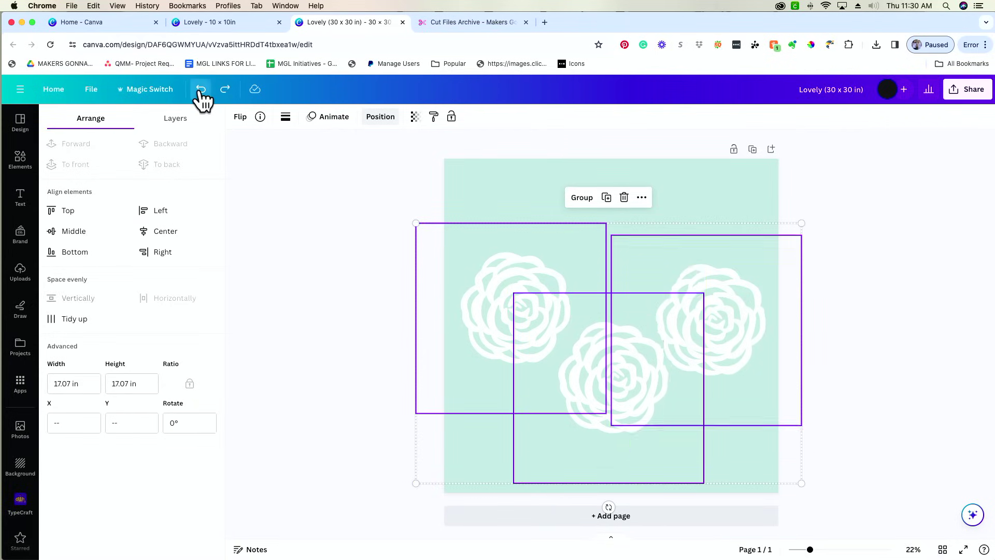
click(200, 90)
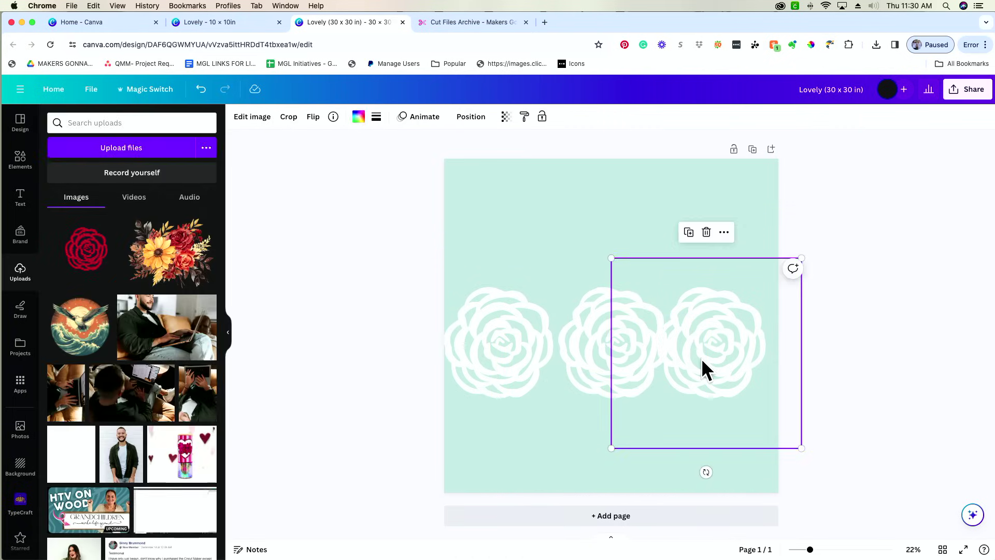
Move the right rose farther outward, then shrink all three roses to about 12.19 in each and shift them toward the page's center.
drag(701, 368, 724, 364)
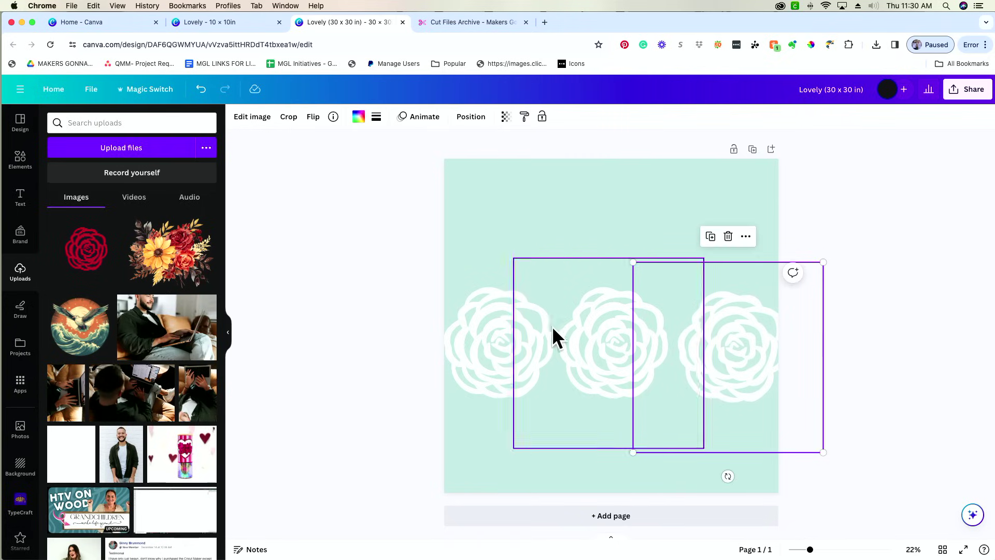
drag(421, 338, 881, 241)
drag(821, 258, 701, 313)
drag(654, 367, 689, 362)
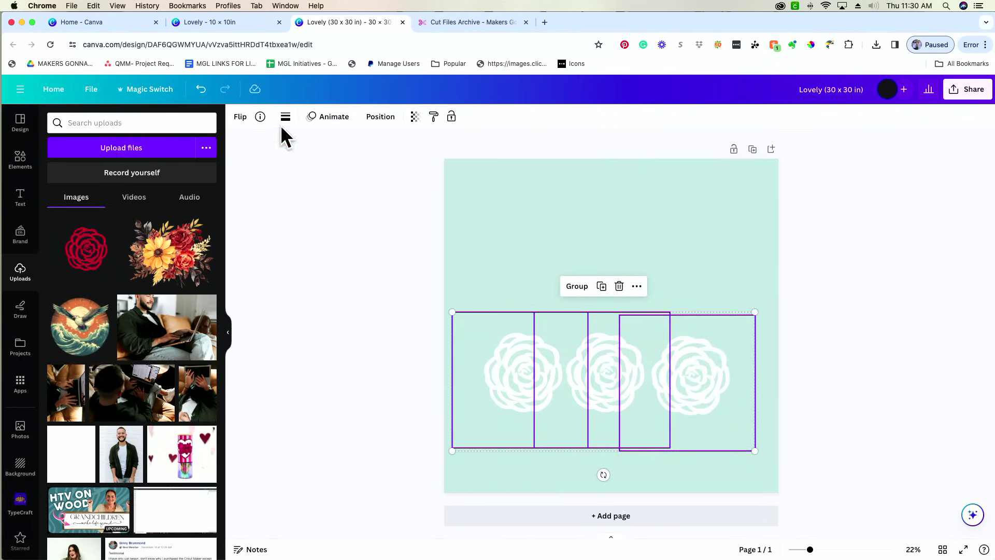
Tidy up the spacing of the three smaller roses and move the row up to the center of the page.
click(393, 118)
click(67, 318)
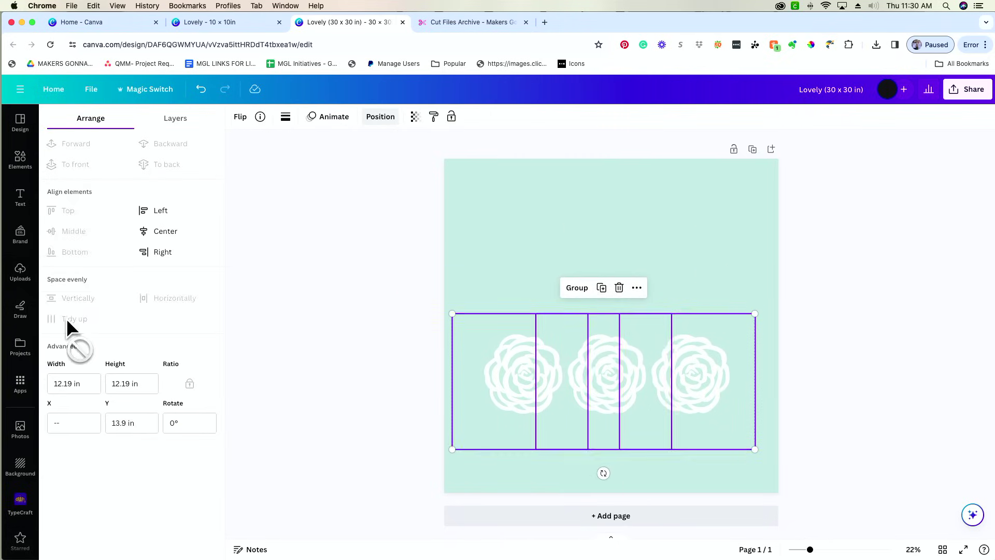
click(347, 300)
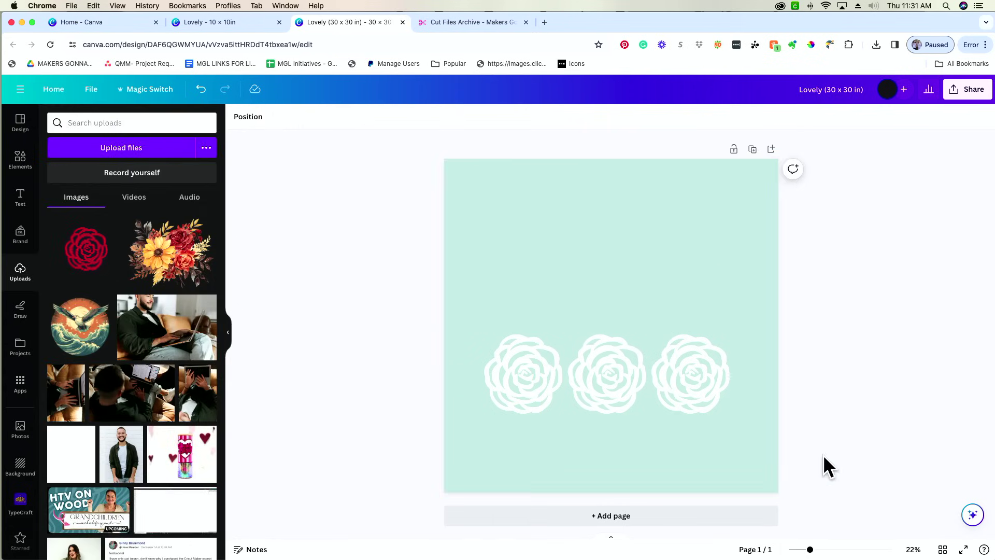
drag(855, 337, 513, 417)
drag(562, 383, 562, 344)
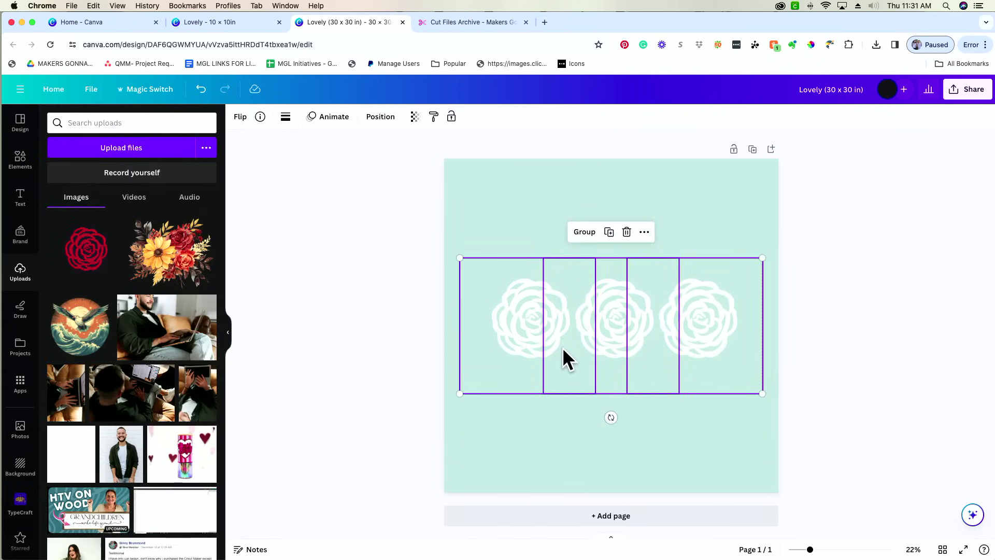
click(806, 420)
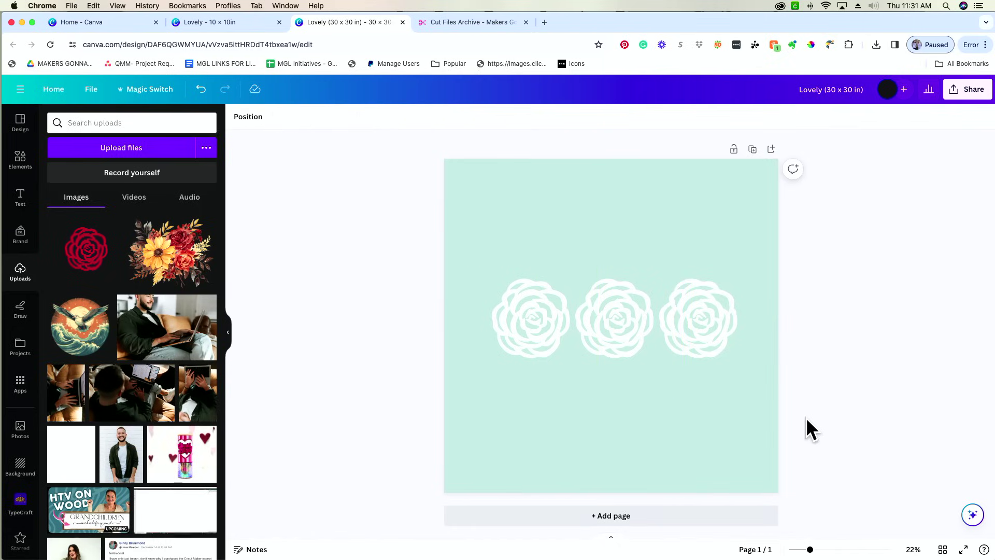
Download the rose design as an SVG file with a transparent background.
click(981, 96)
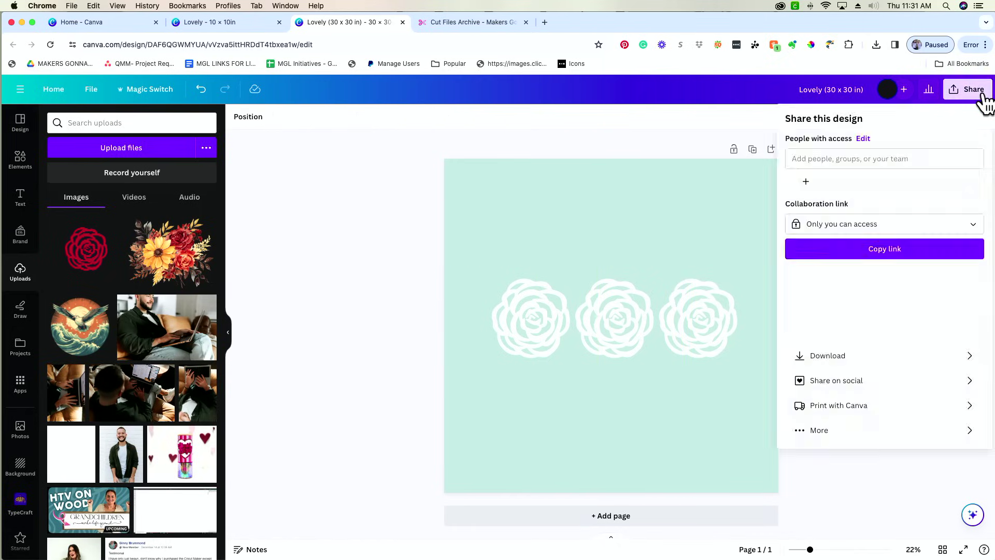
click(829, 357)
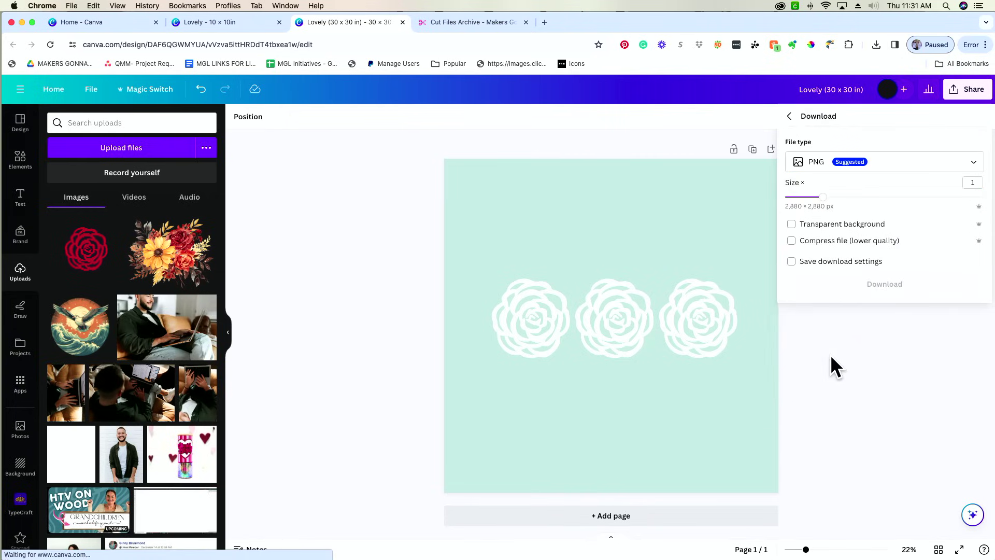
click(869, 166)
scroll(866, 246, down, 3)
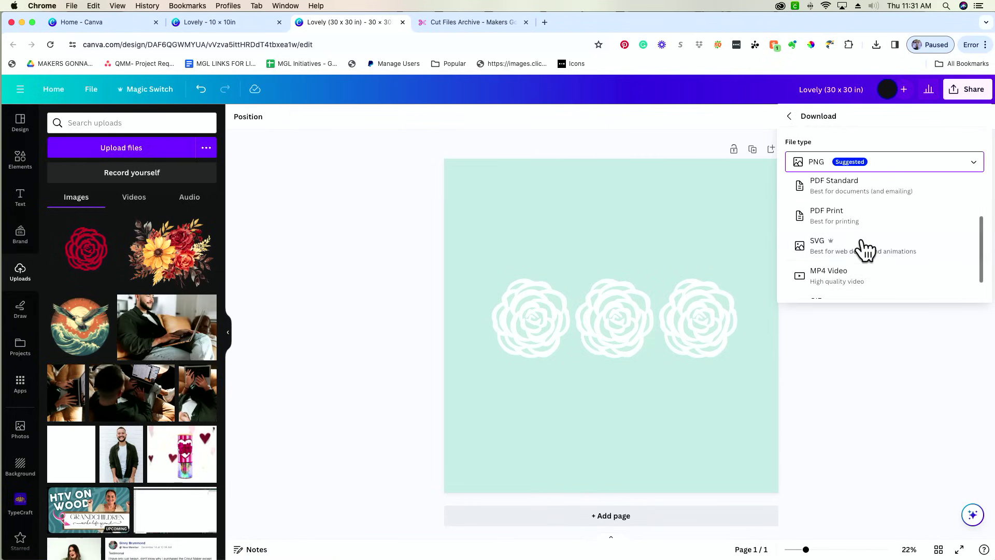
click(864, 246)
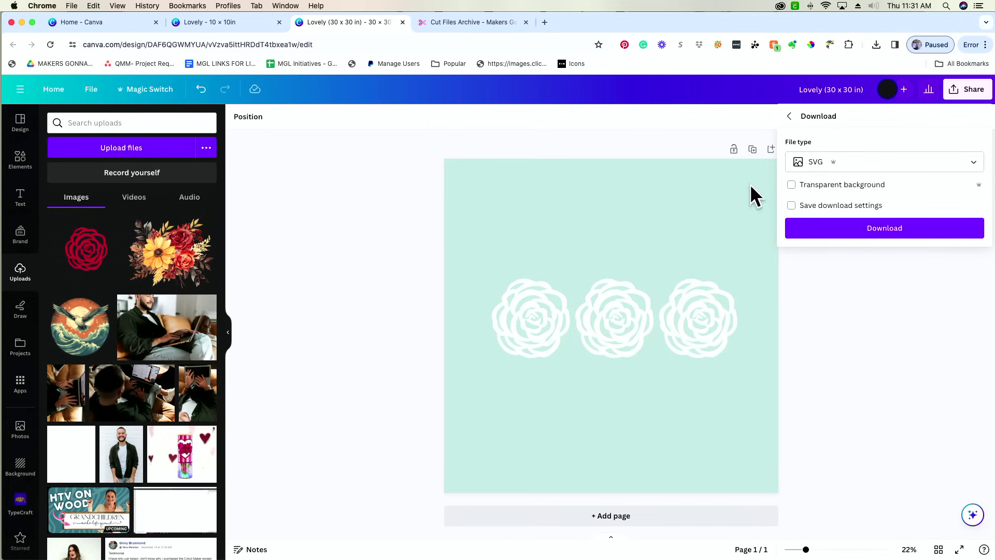
click(792, 185)
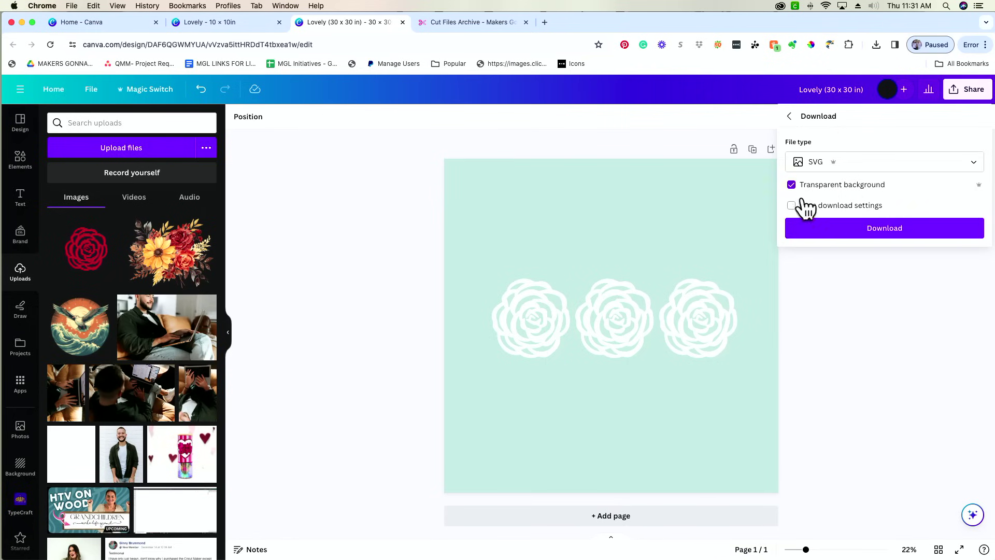
click(824, 241)
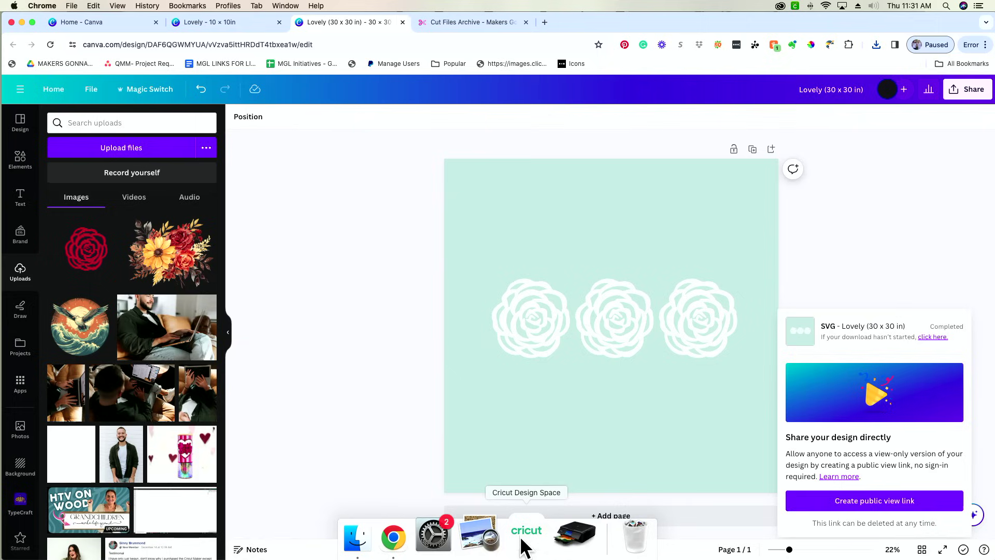
Switch to Cricut Design Space and start a new project with an image upload.
click(522, 538)
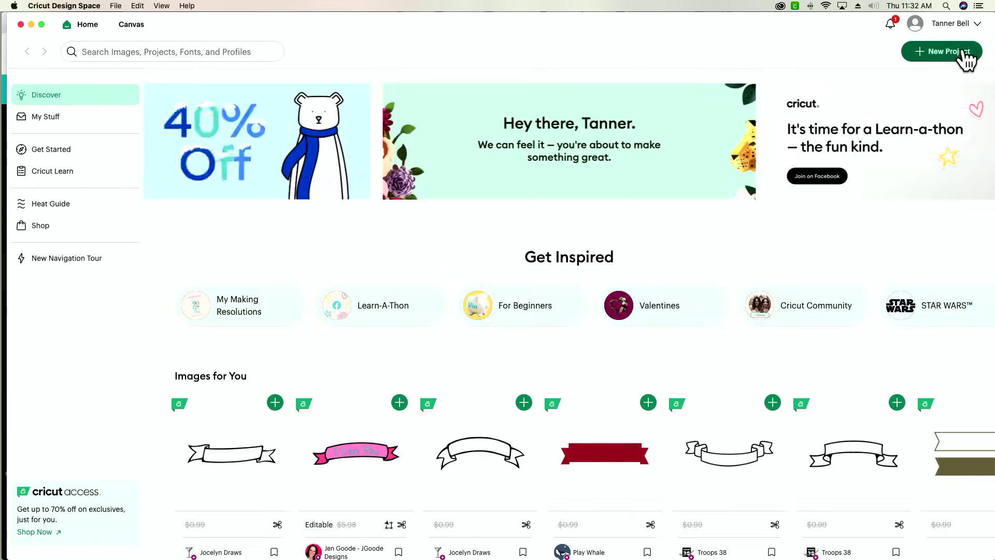
click(964, 51)
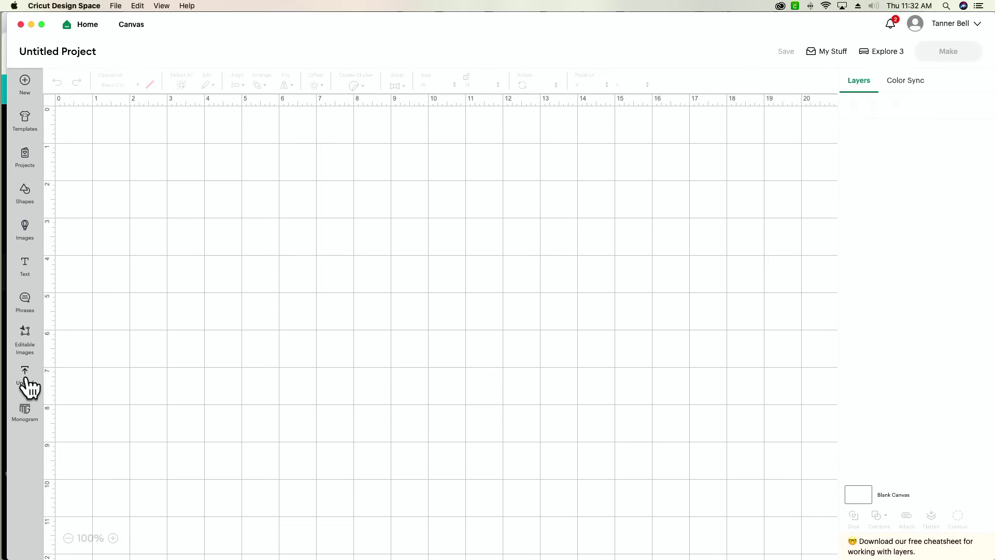
click(26, 381)
click(79, 216)
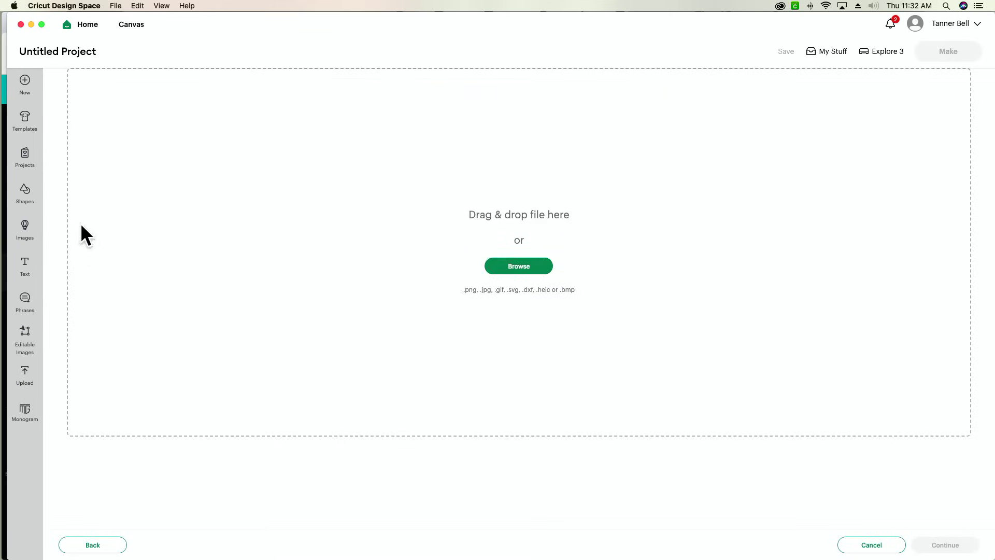
Upload Lovely (30 x 30 in).svg from the Downloads folder as a cut image.
click(384, 536)
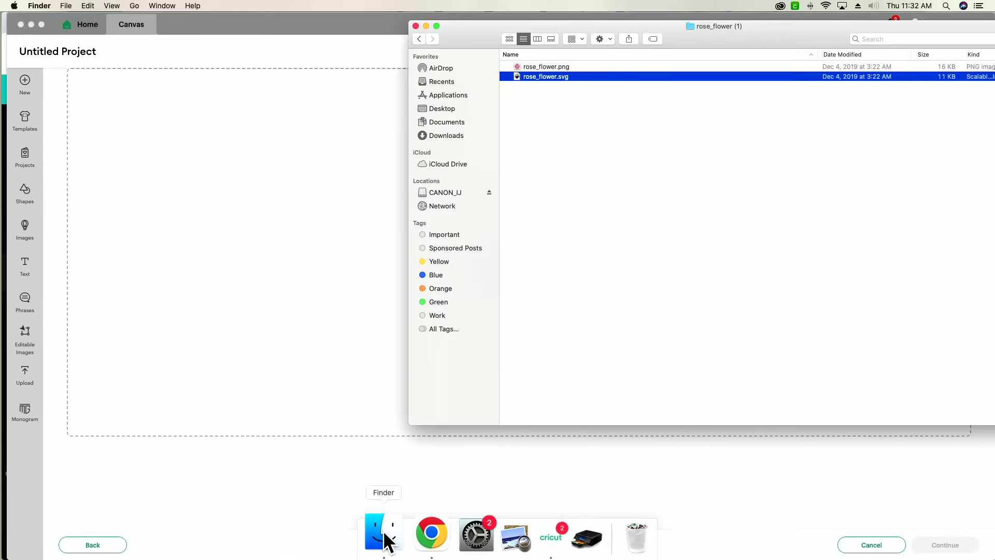
click(441, 81)
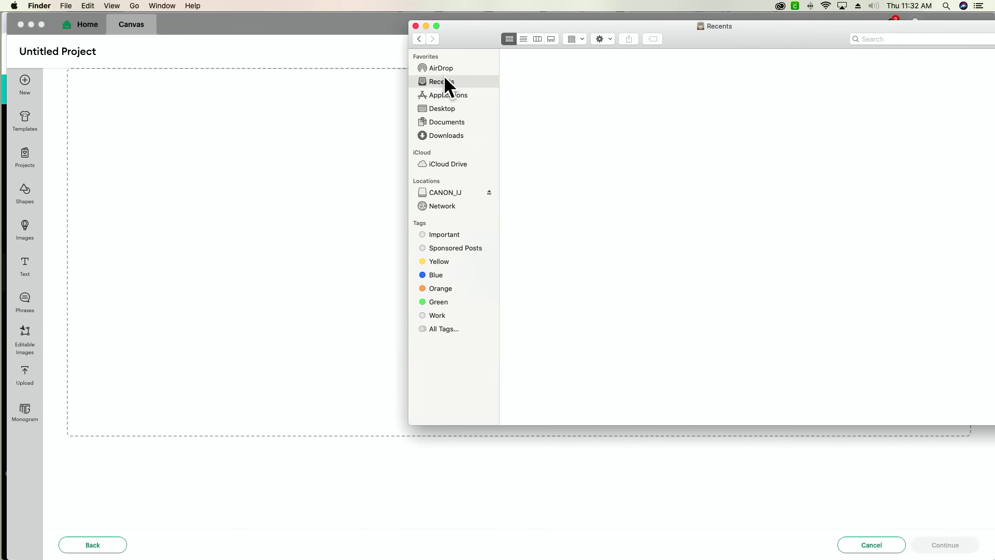
click(449, 135)
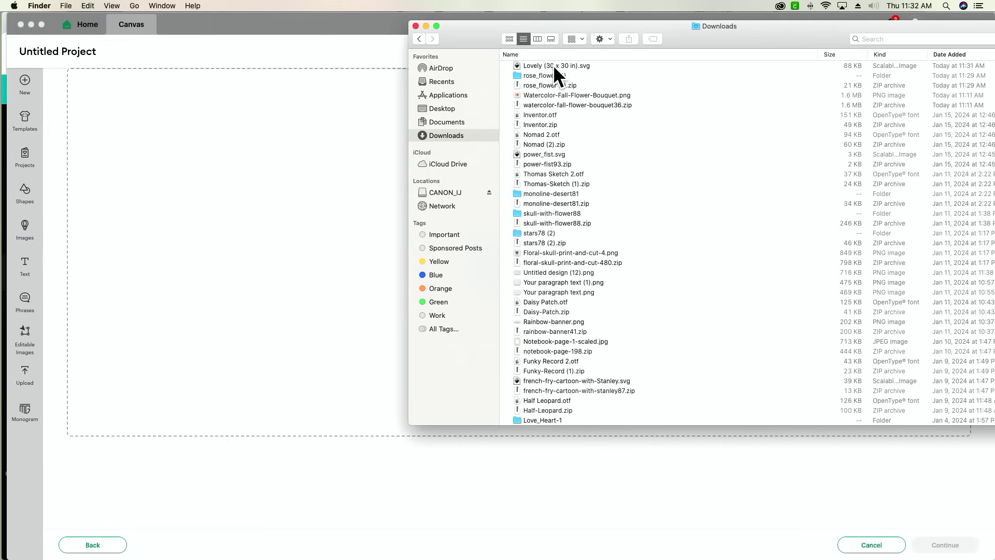
drag(552, 65, 301, 152)
click(310, 148)
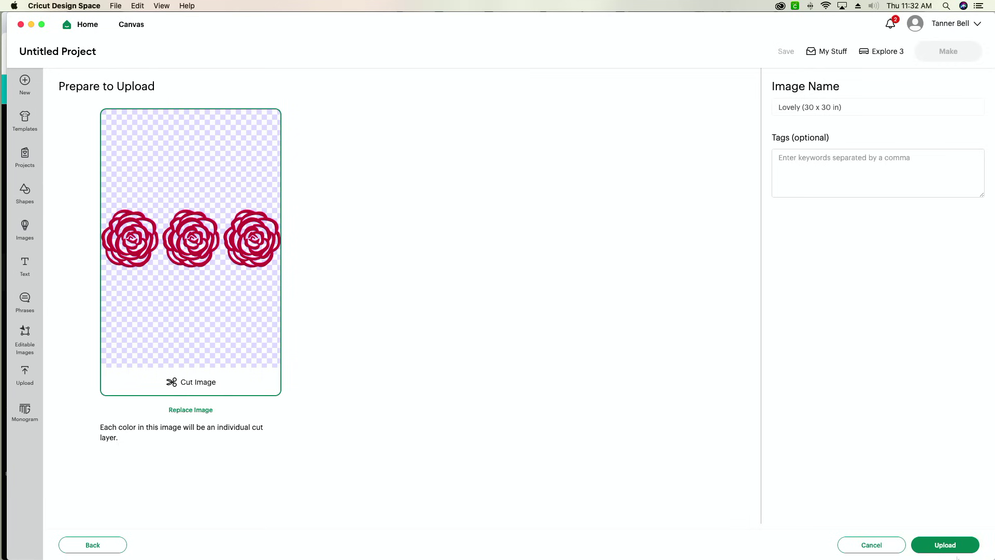
click(958, 549)
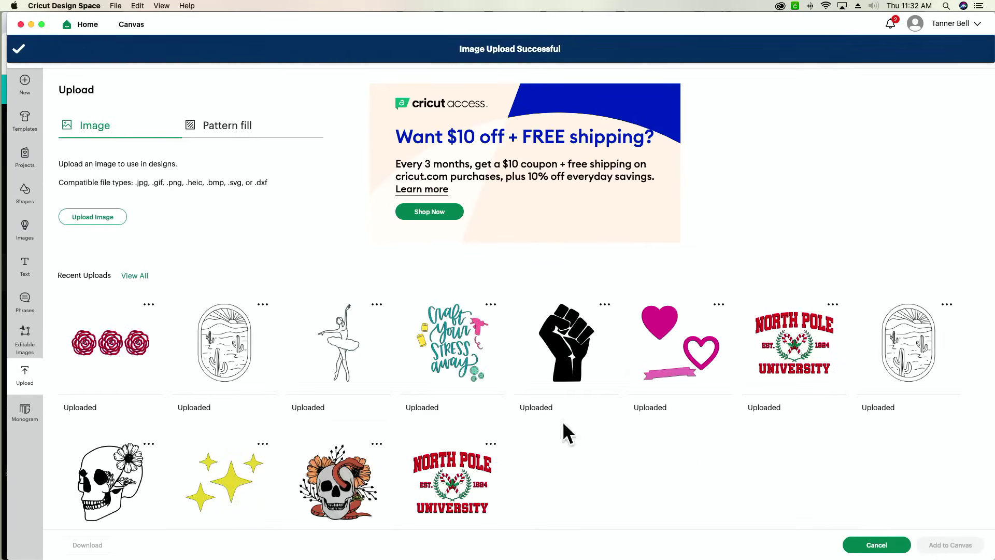
Add the uploaded three-rose image to the canvas and move it to about X 2.222, Y 1.5.
click(977, 546)
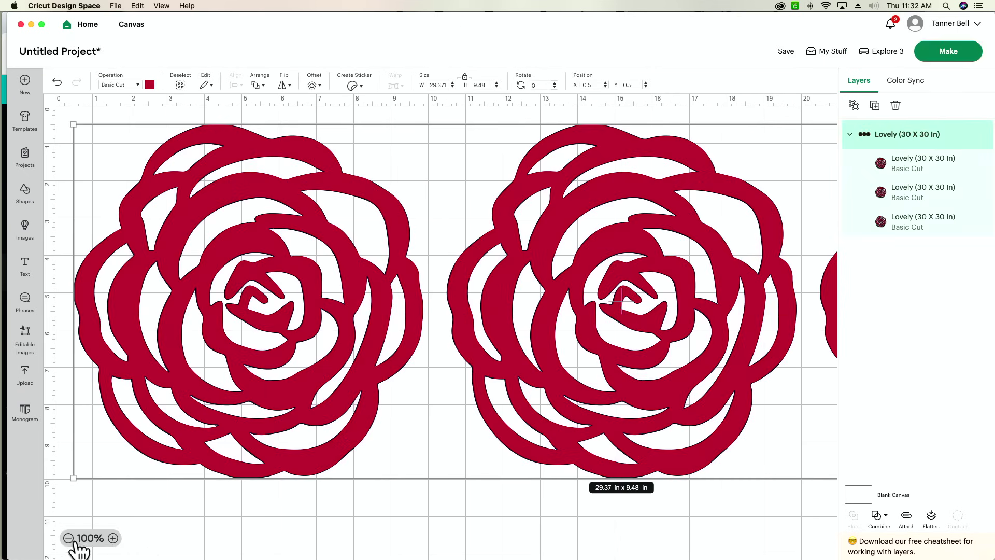
click(68, 538)
click(68, 537)
drag(338, 237, 368, 250)
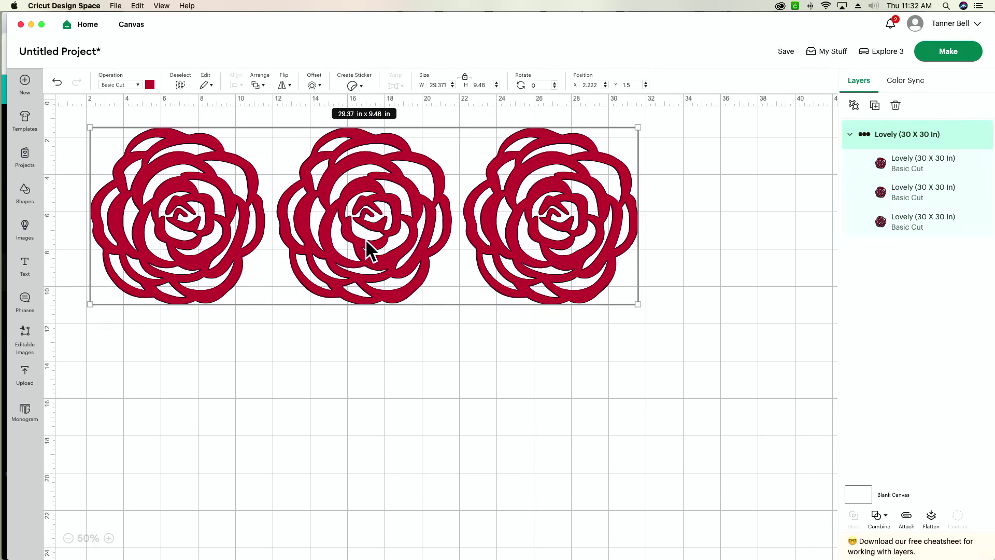